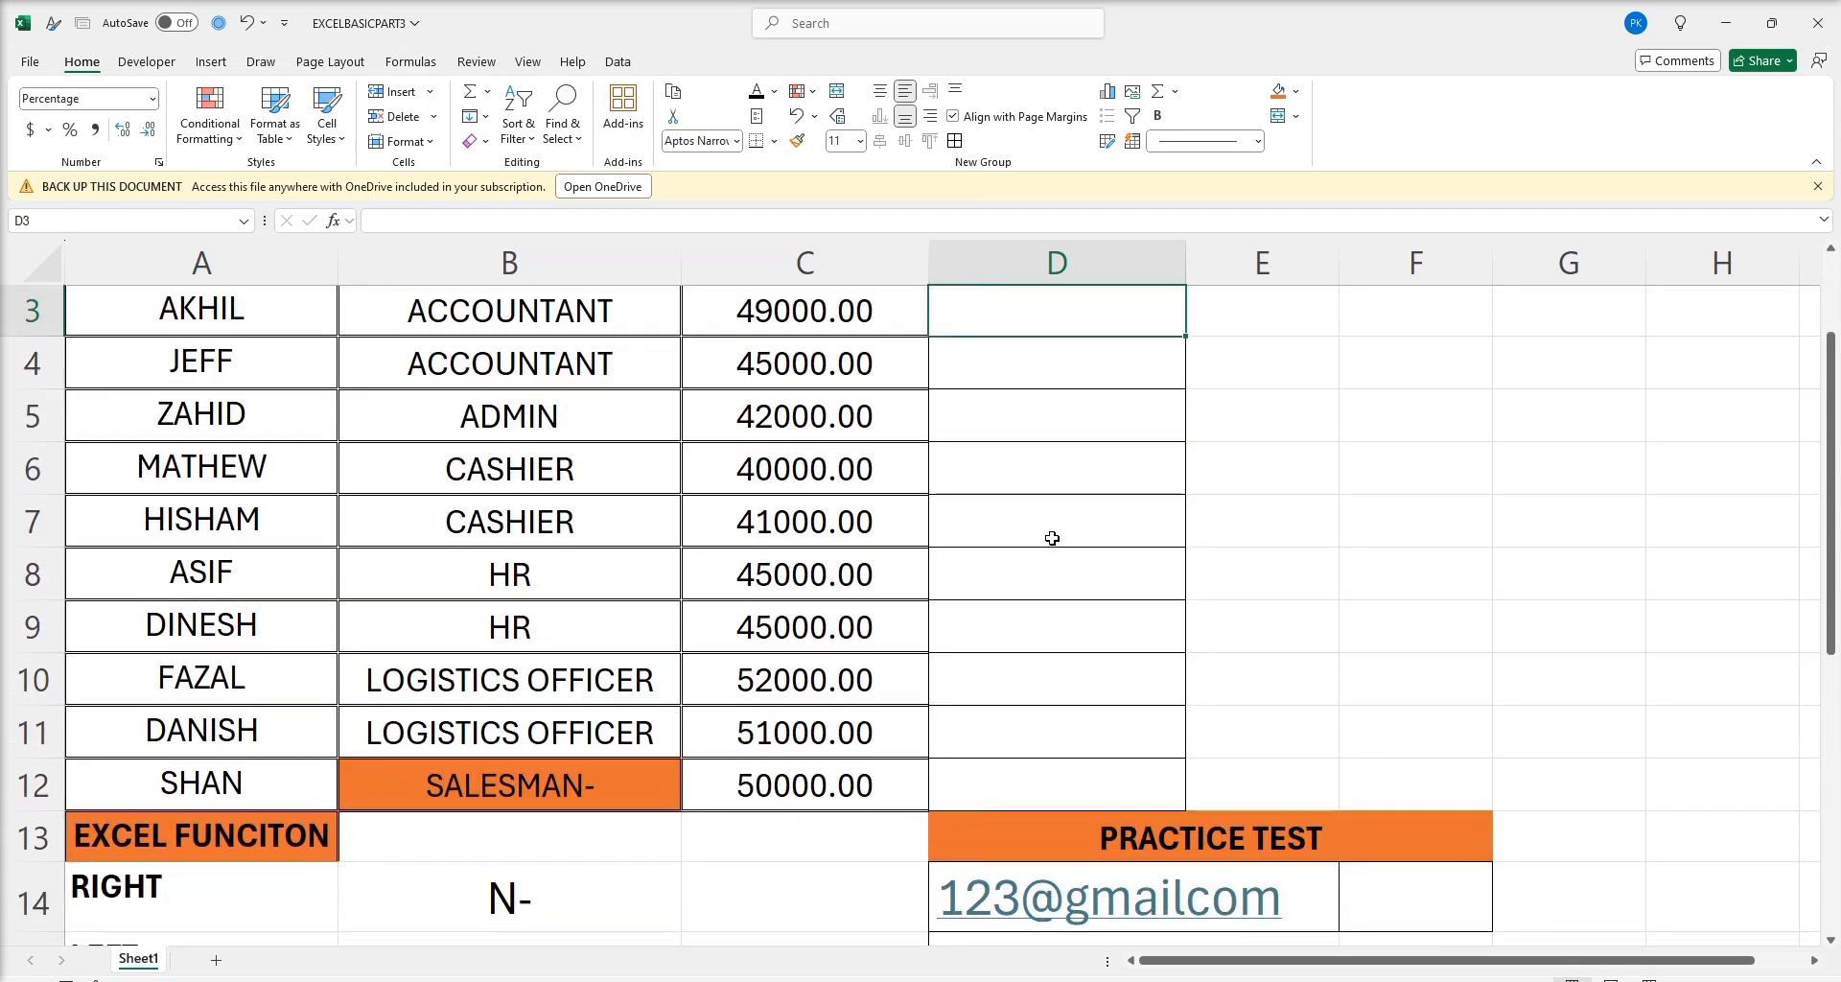
scroll(1052, 538, up, 2)
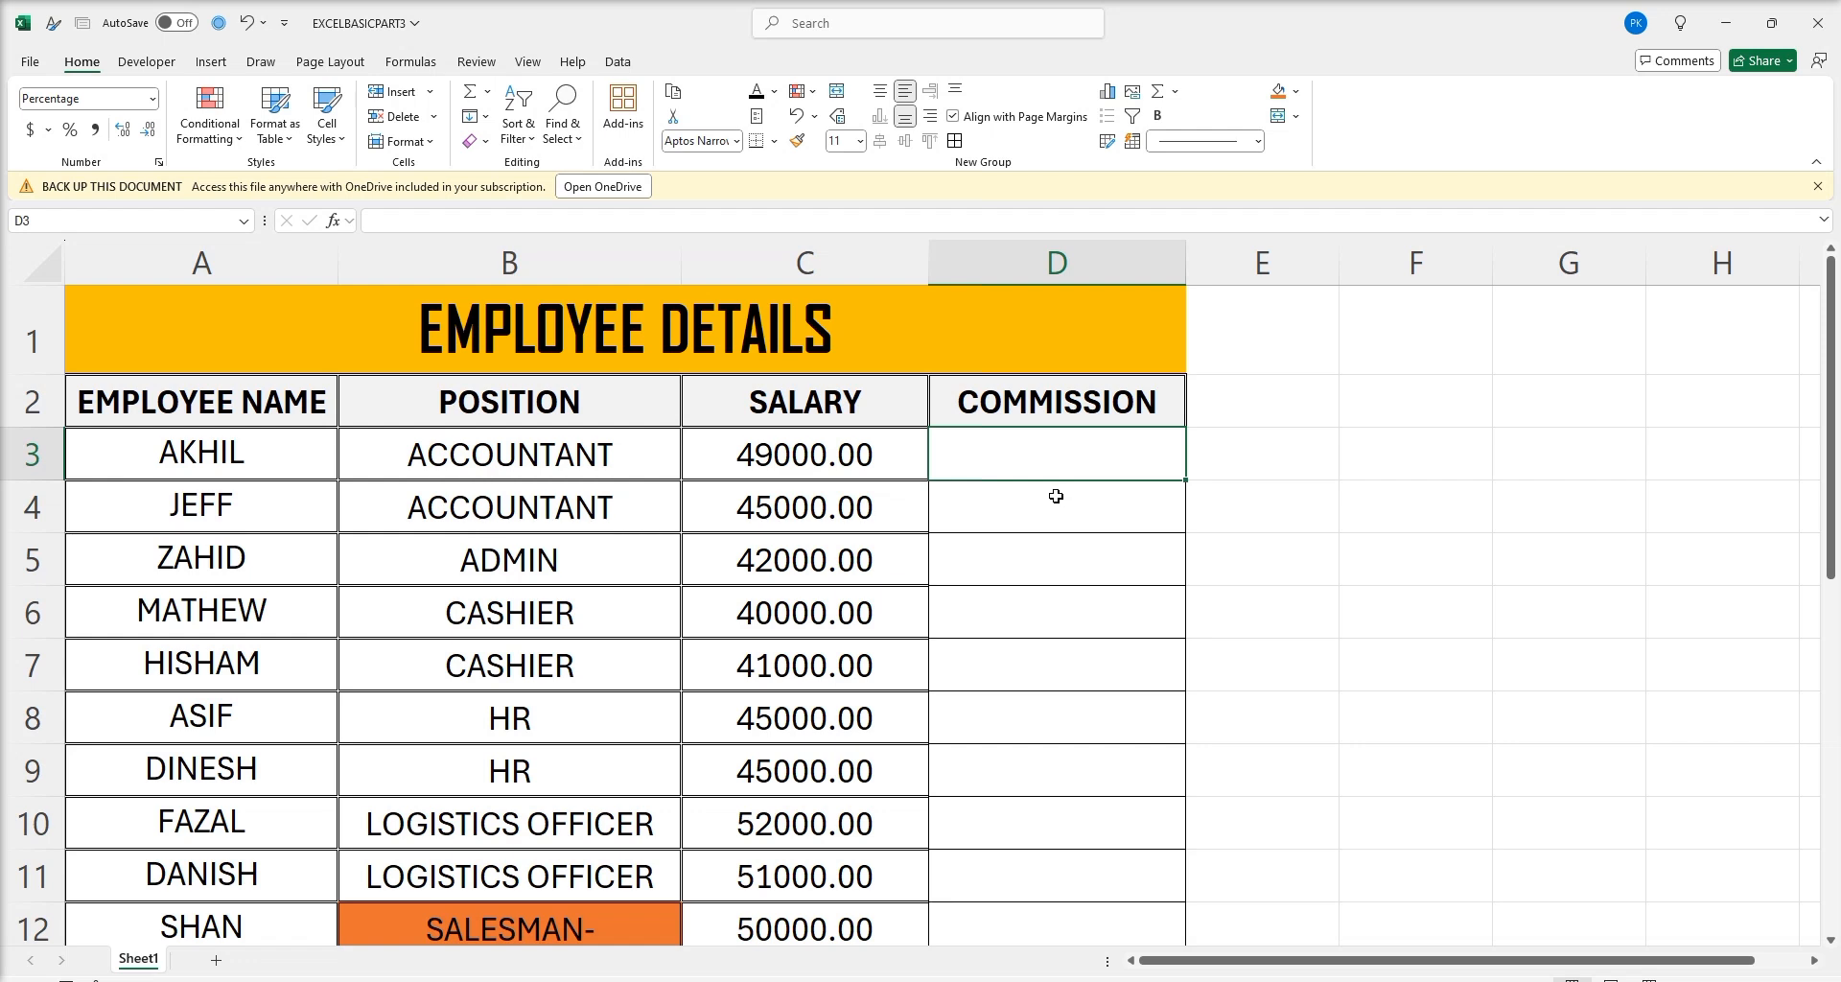
text(=IF)
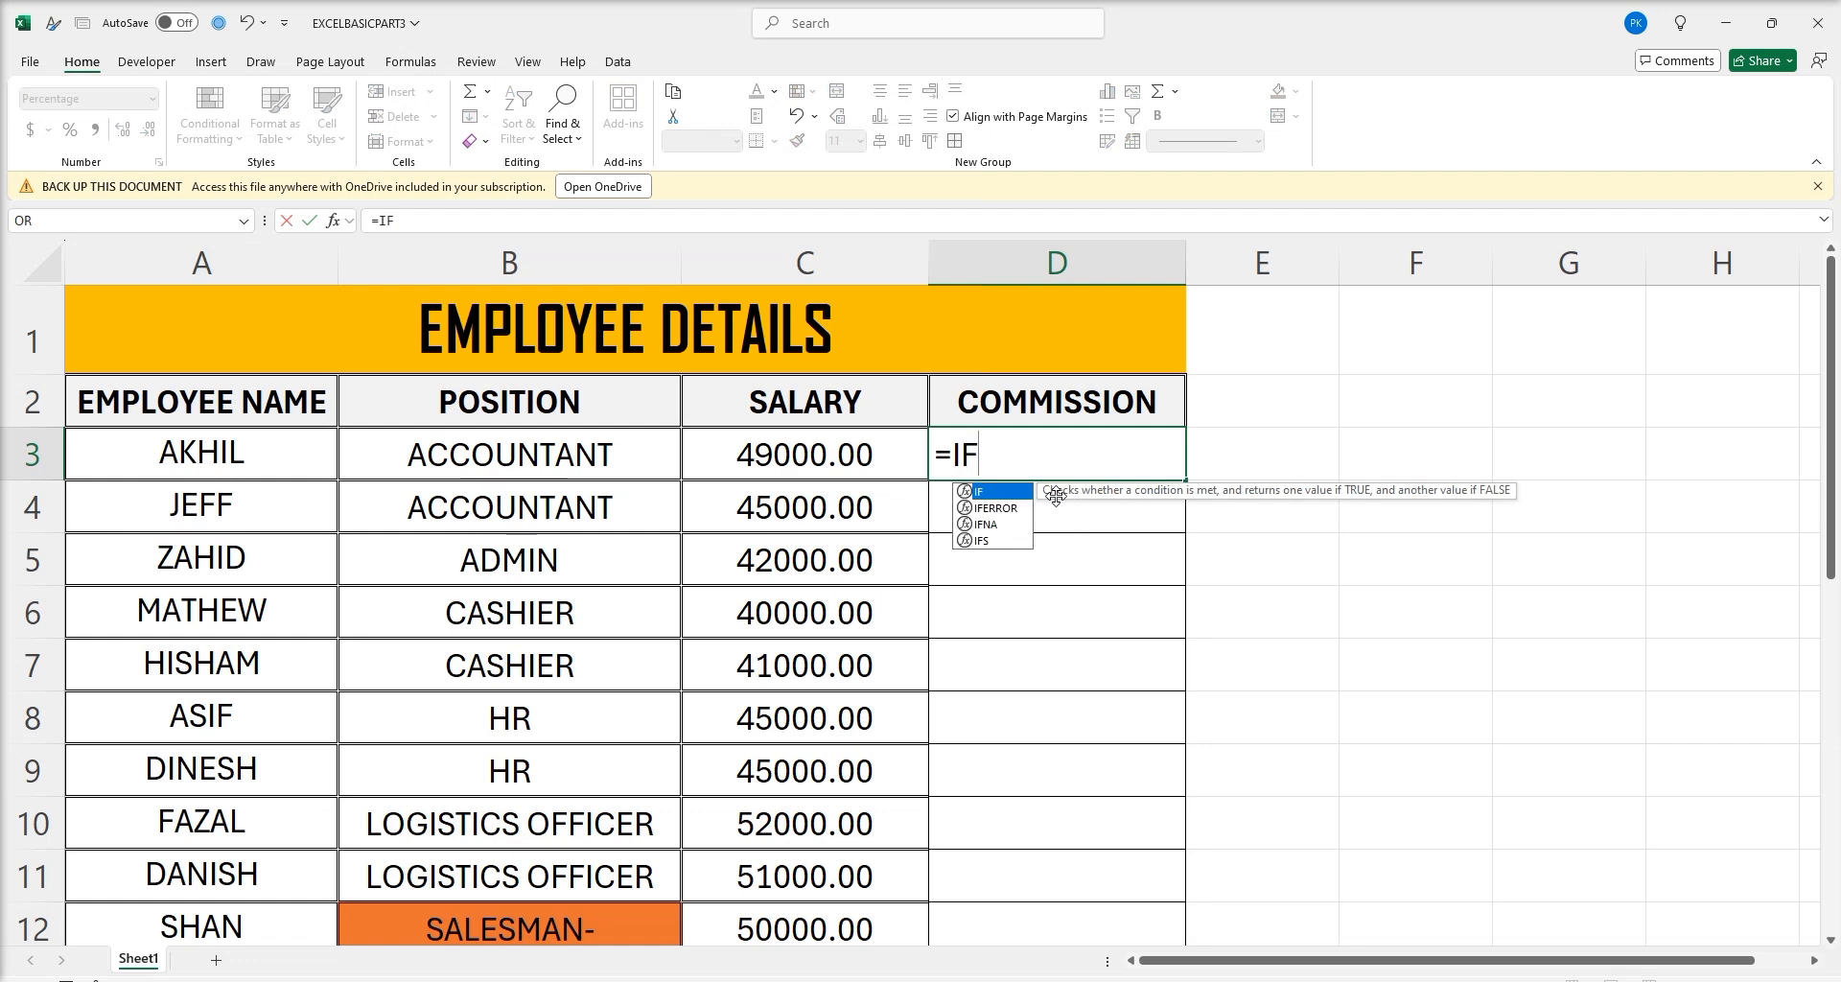
key(BackSpace)
key(Escape)
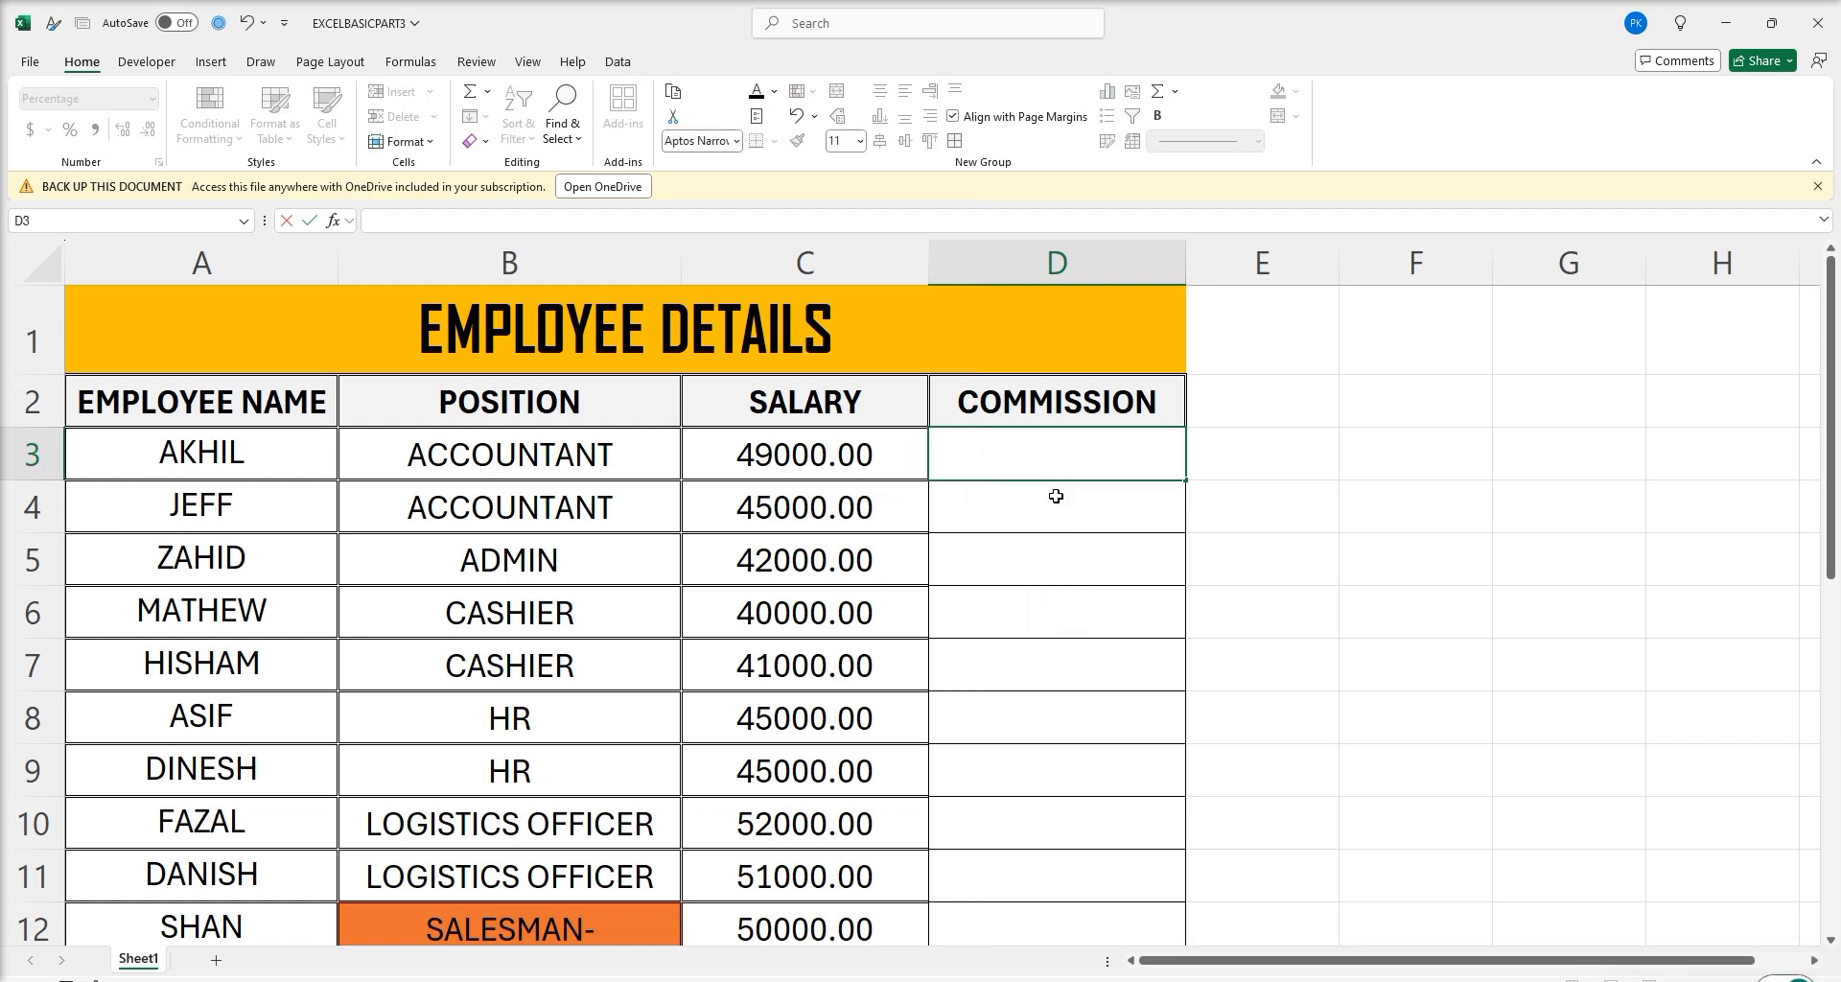
Insert an IF function in cell D3 with the logical test C3>50000.
click(334, 221)
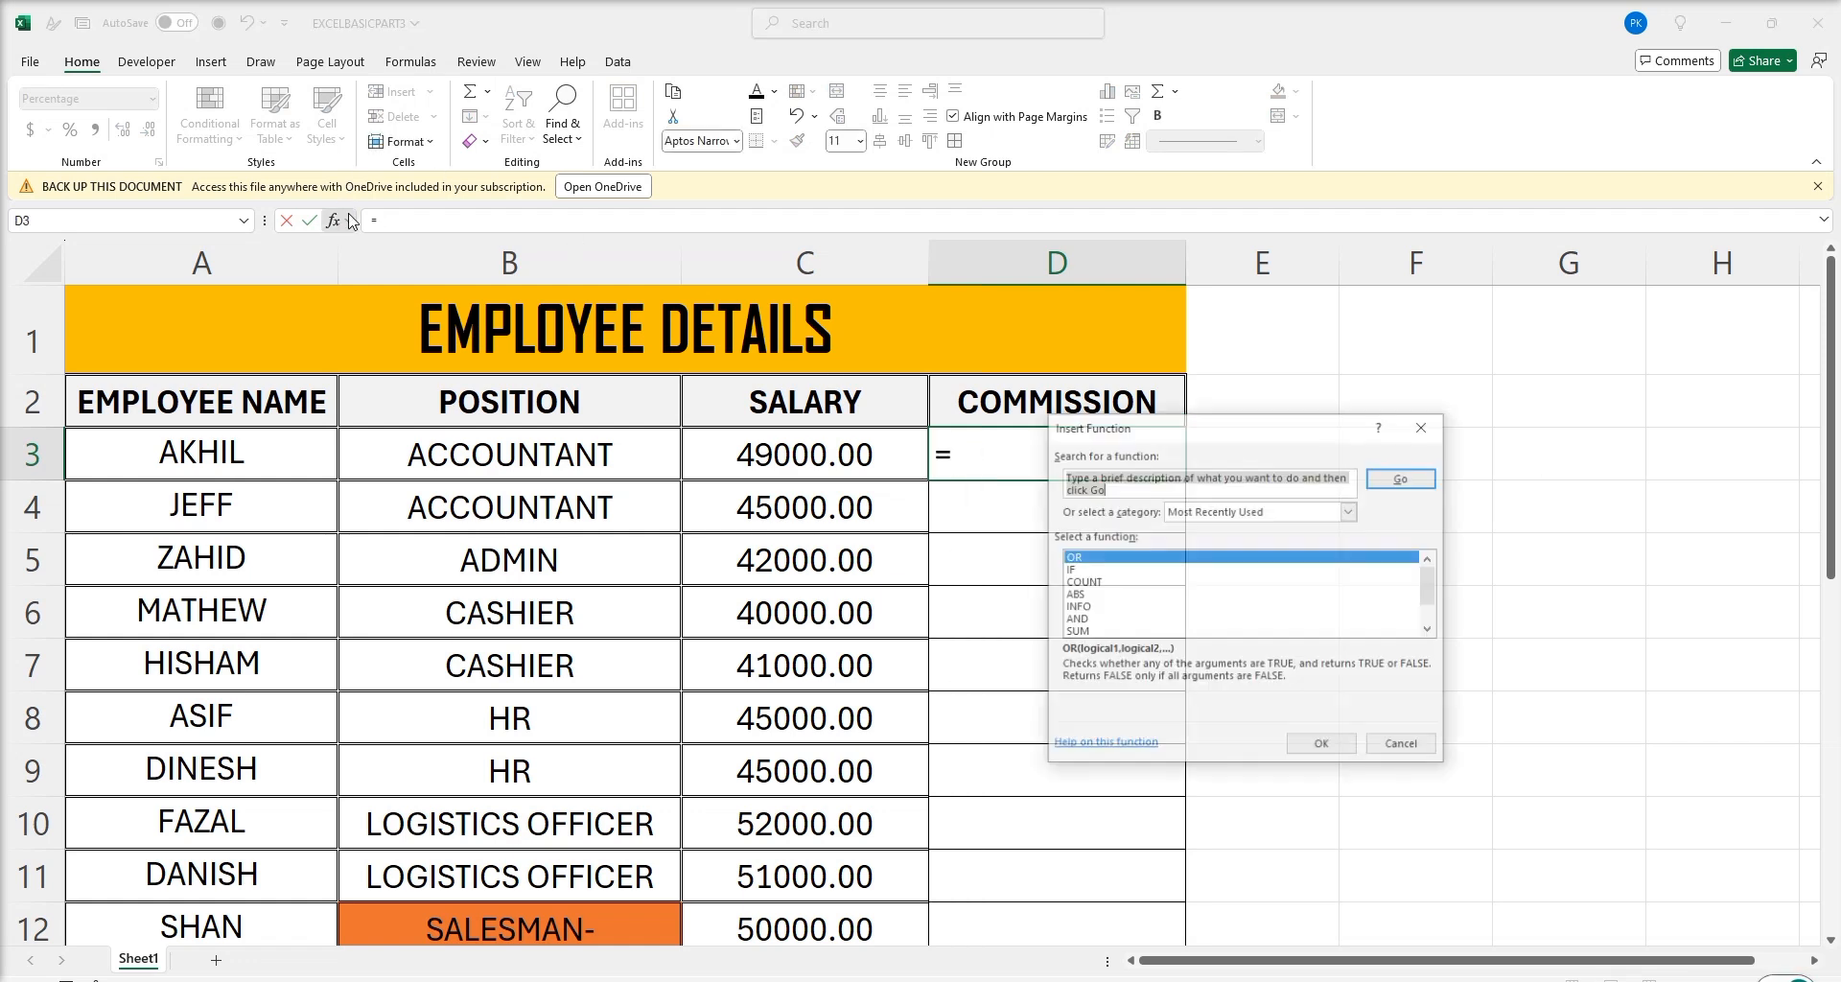
click(1079, 571)
click(1309, 751)
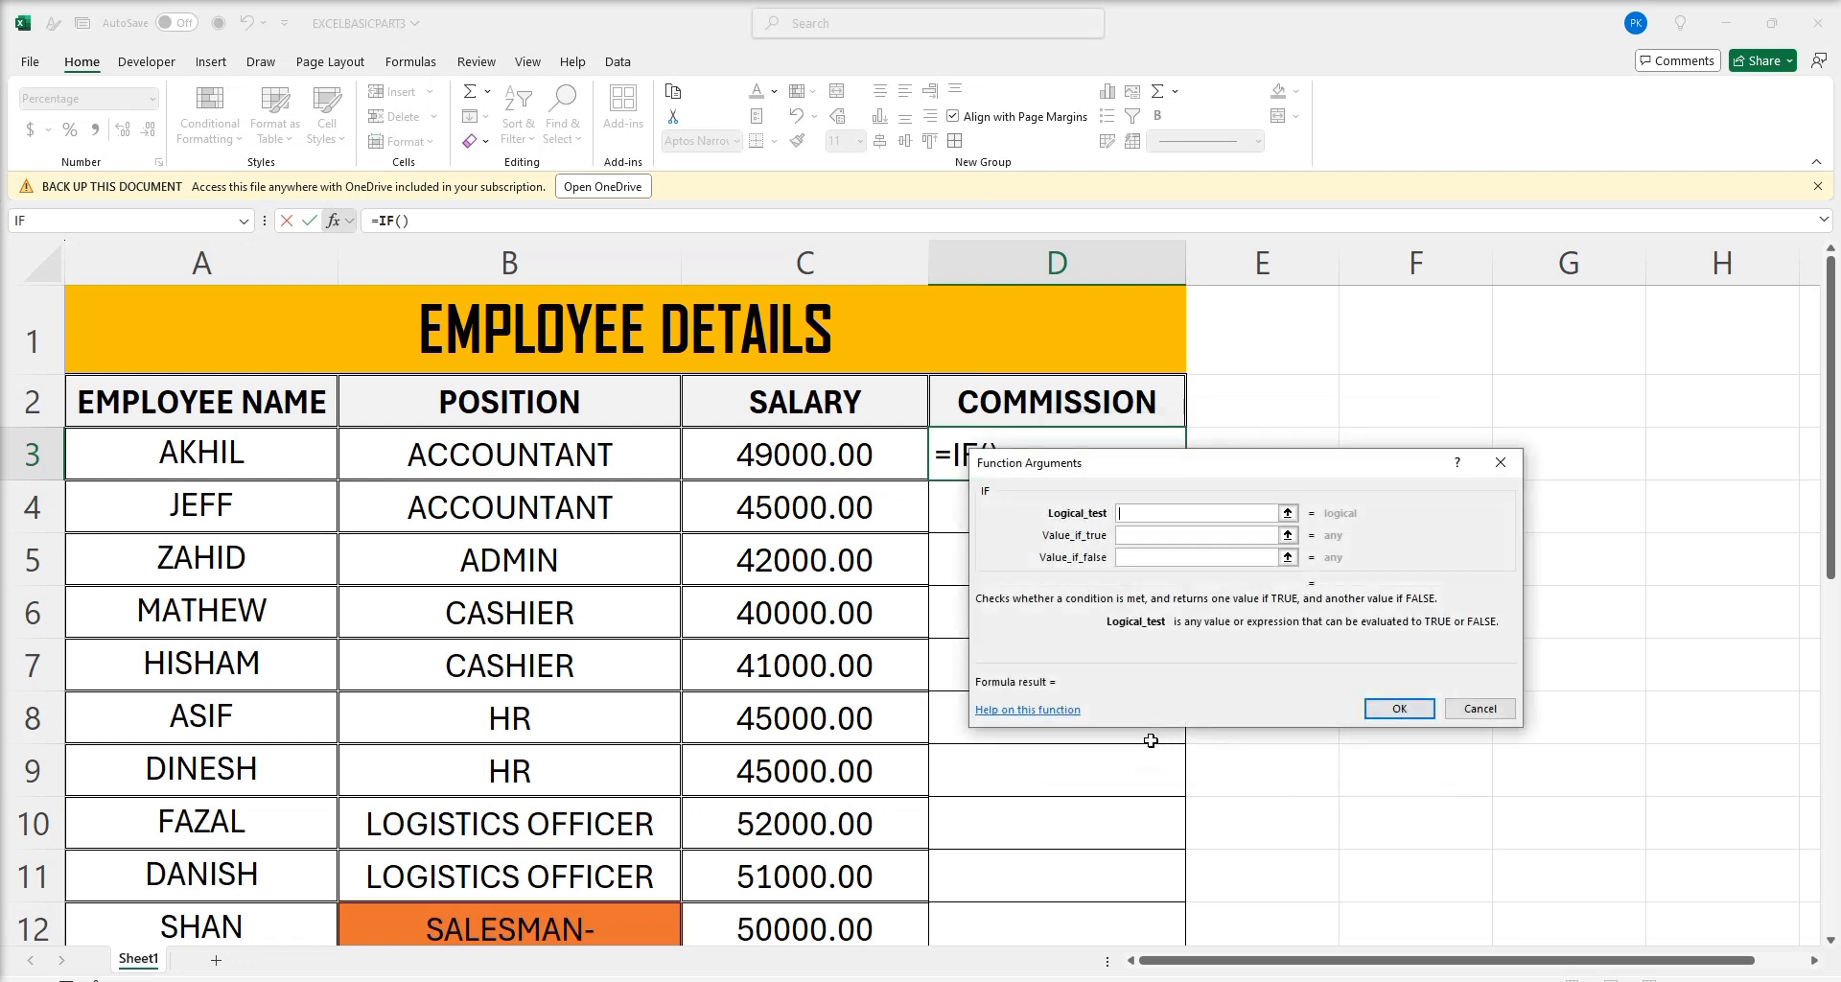
click(833, 462)
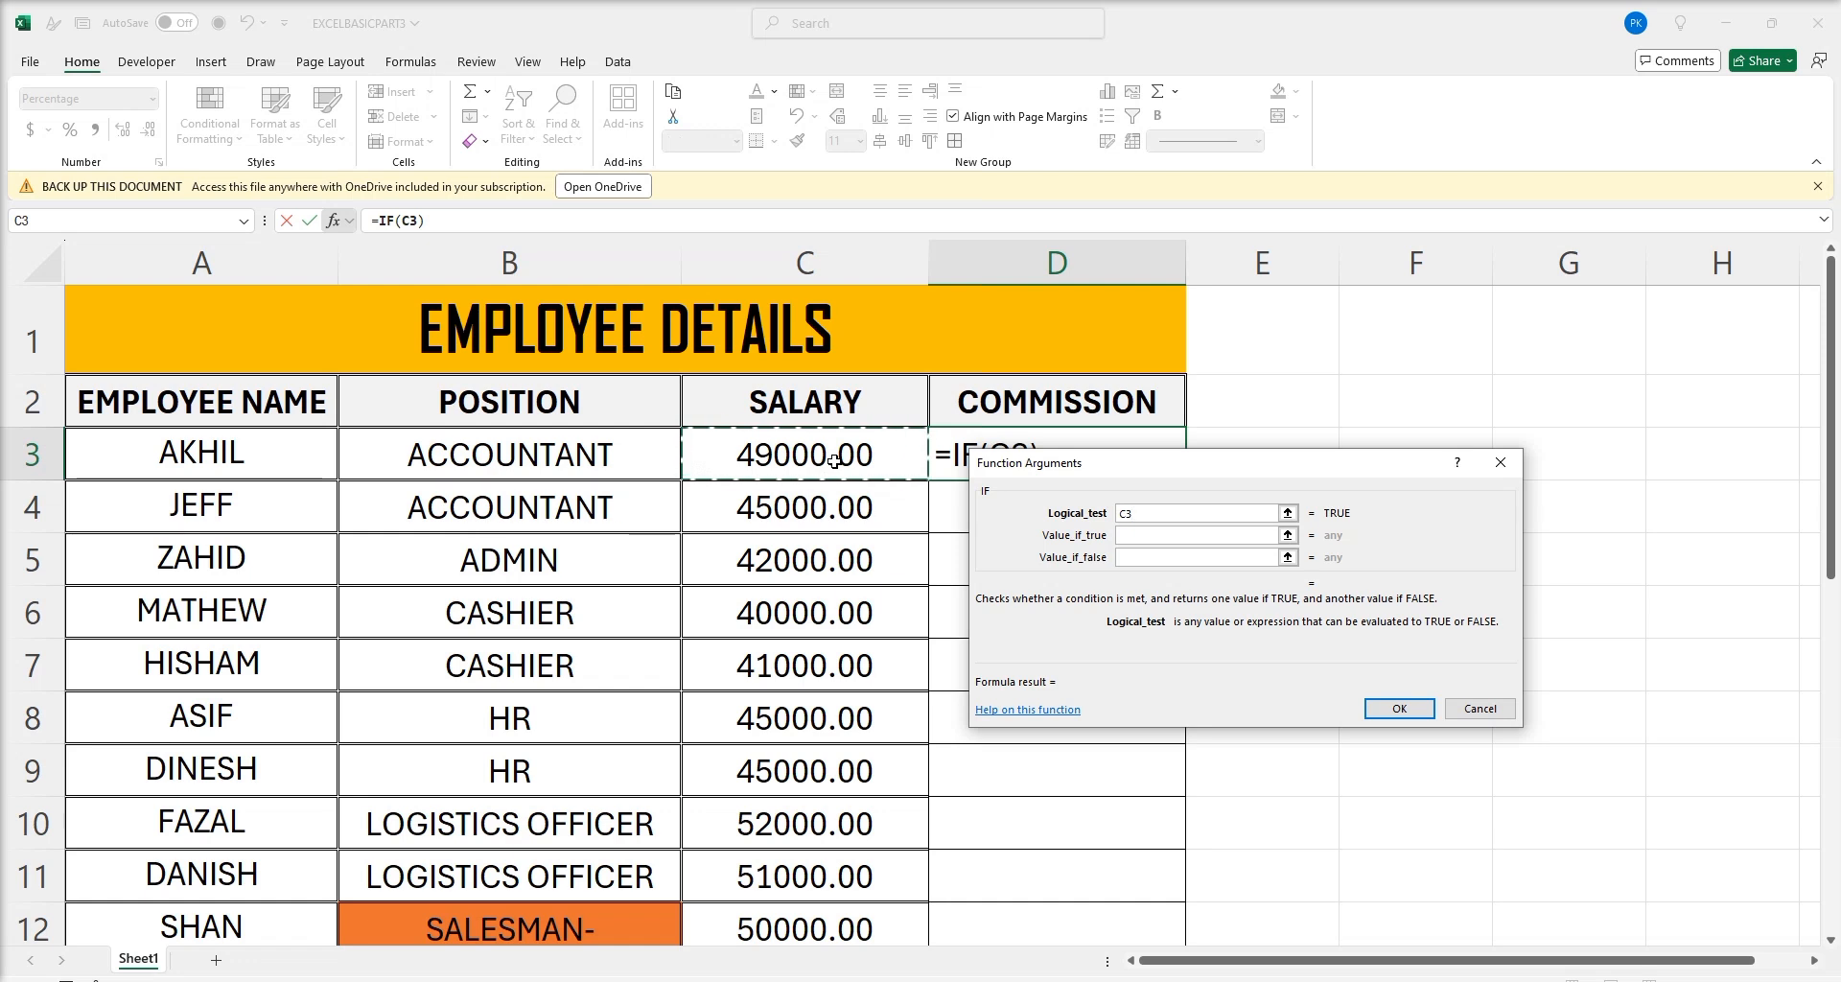
text(>)
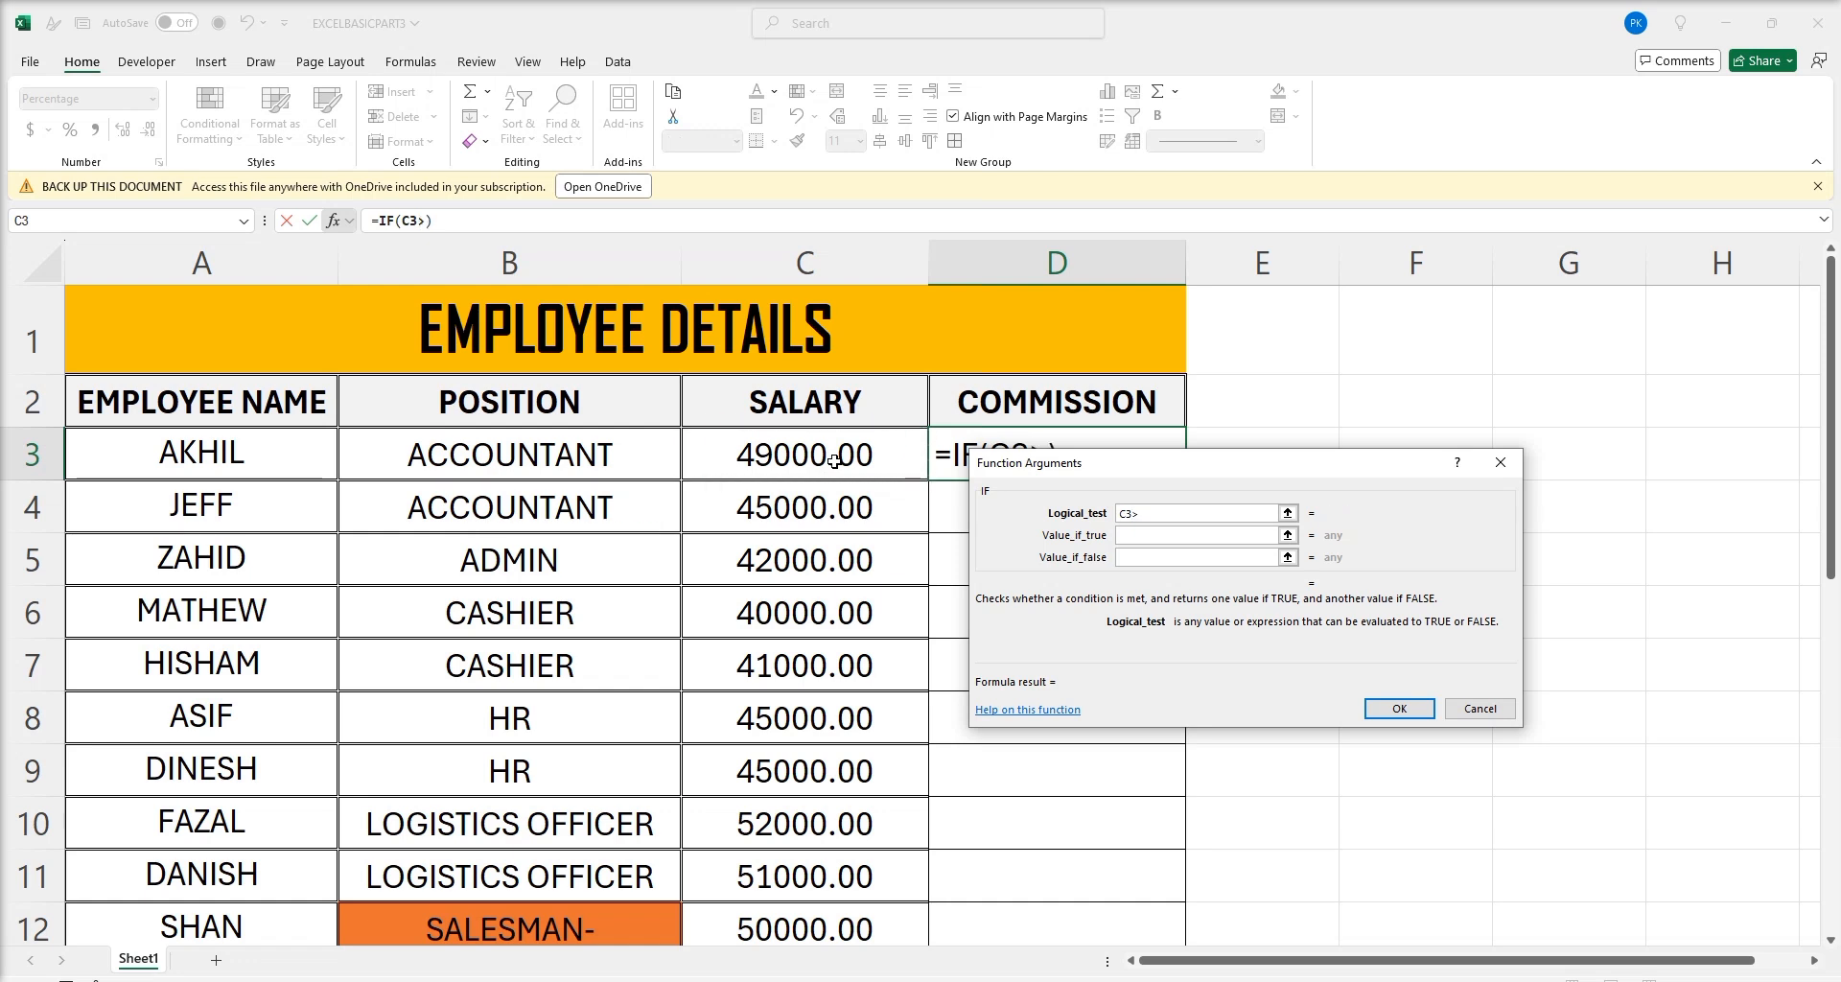
text(50000)
key(Tab)
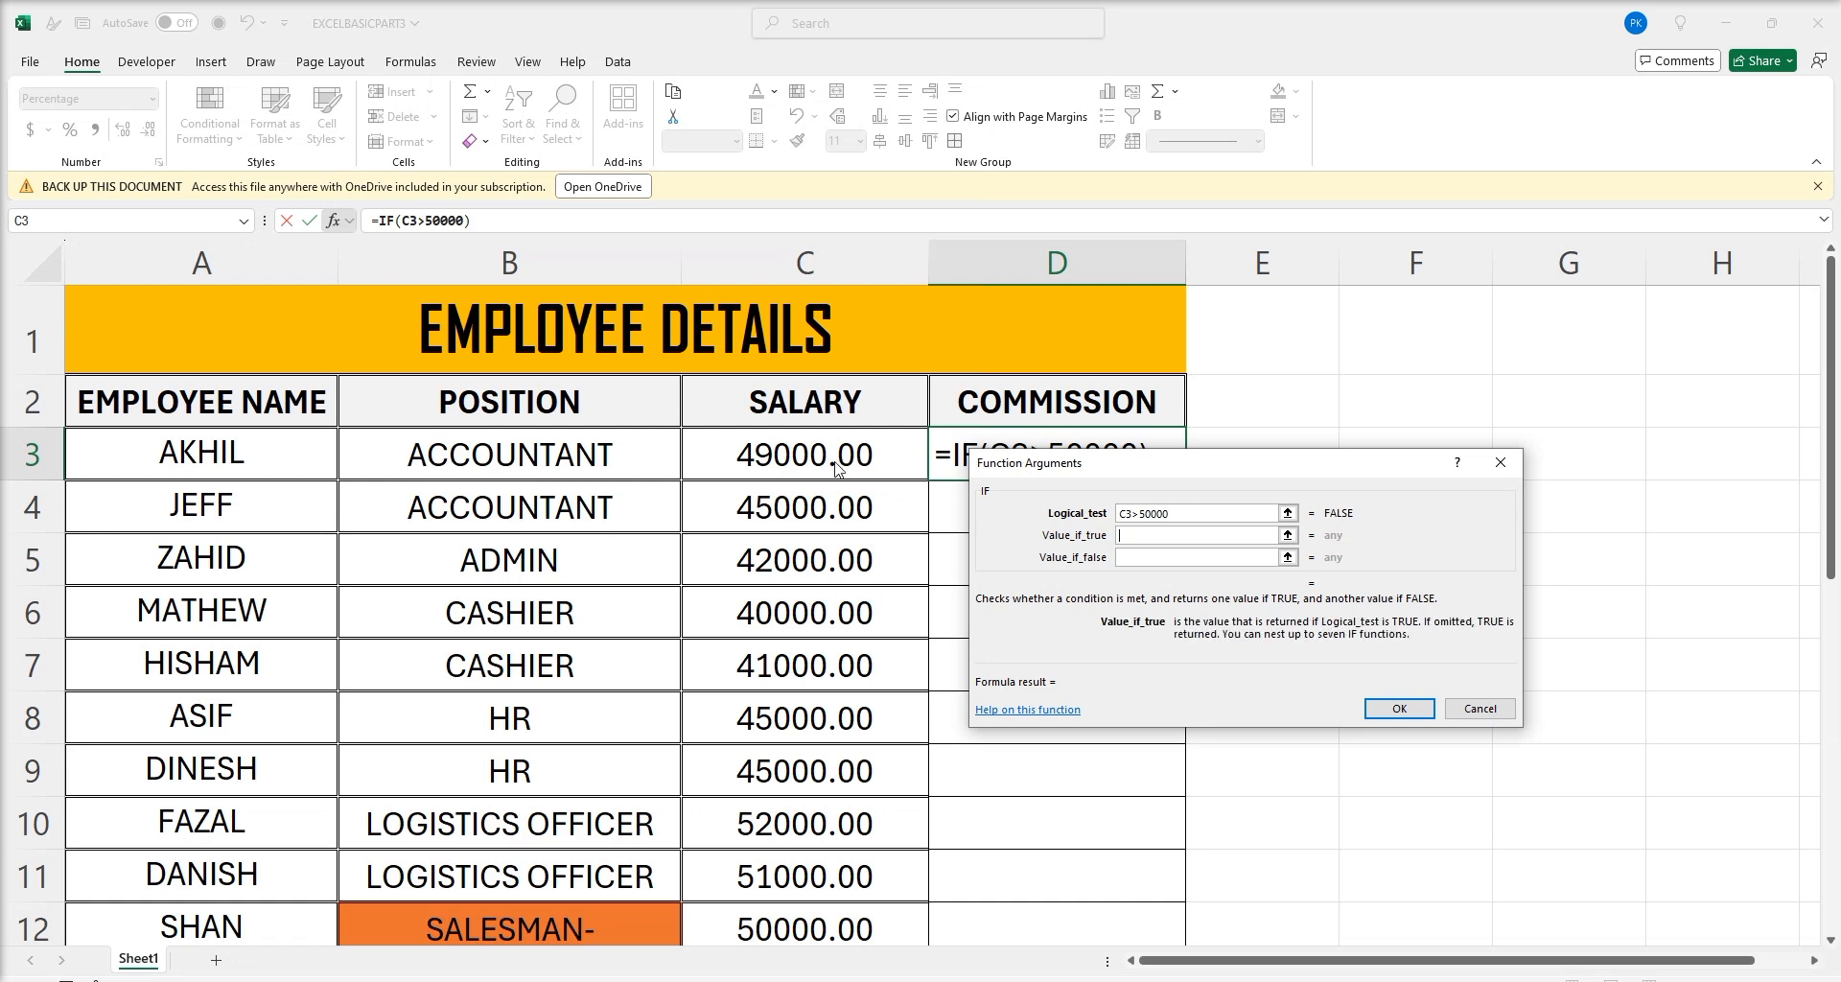
Make the IF function return 5% when true and 2% when false, and complete the formula.
text(5%)
key(Tab)
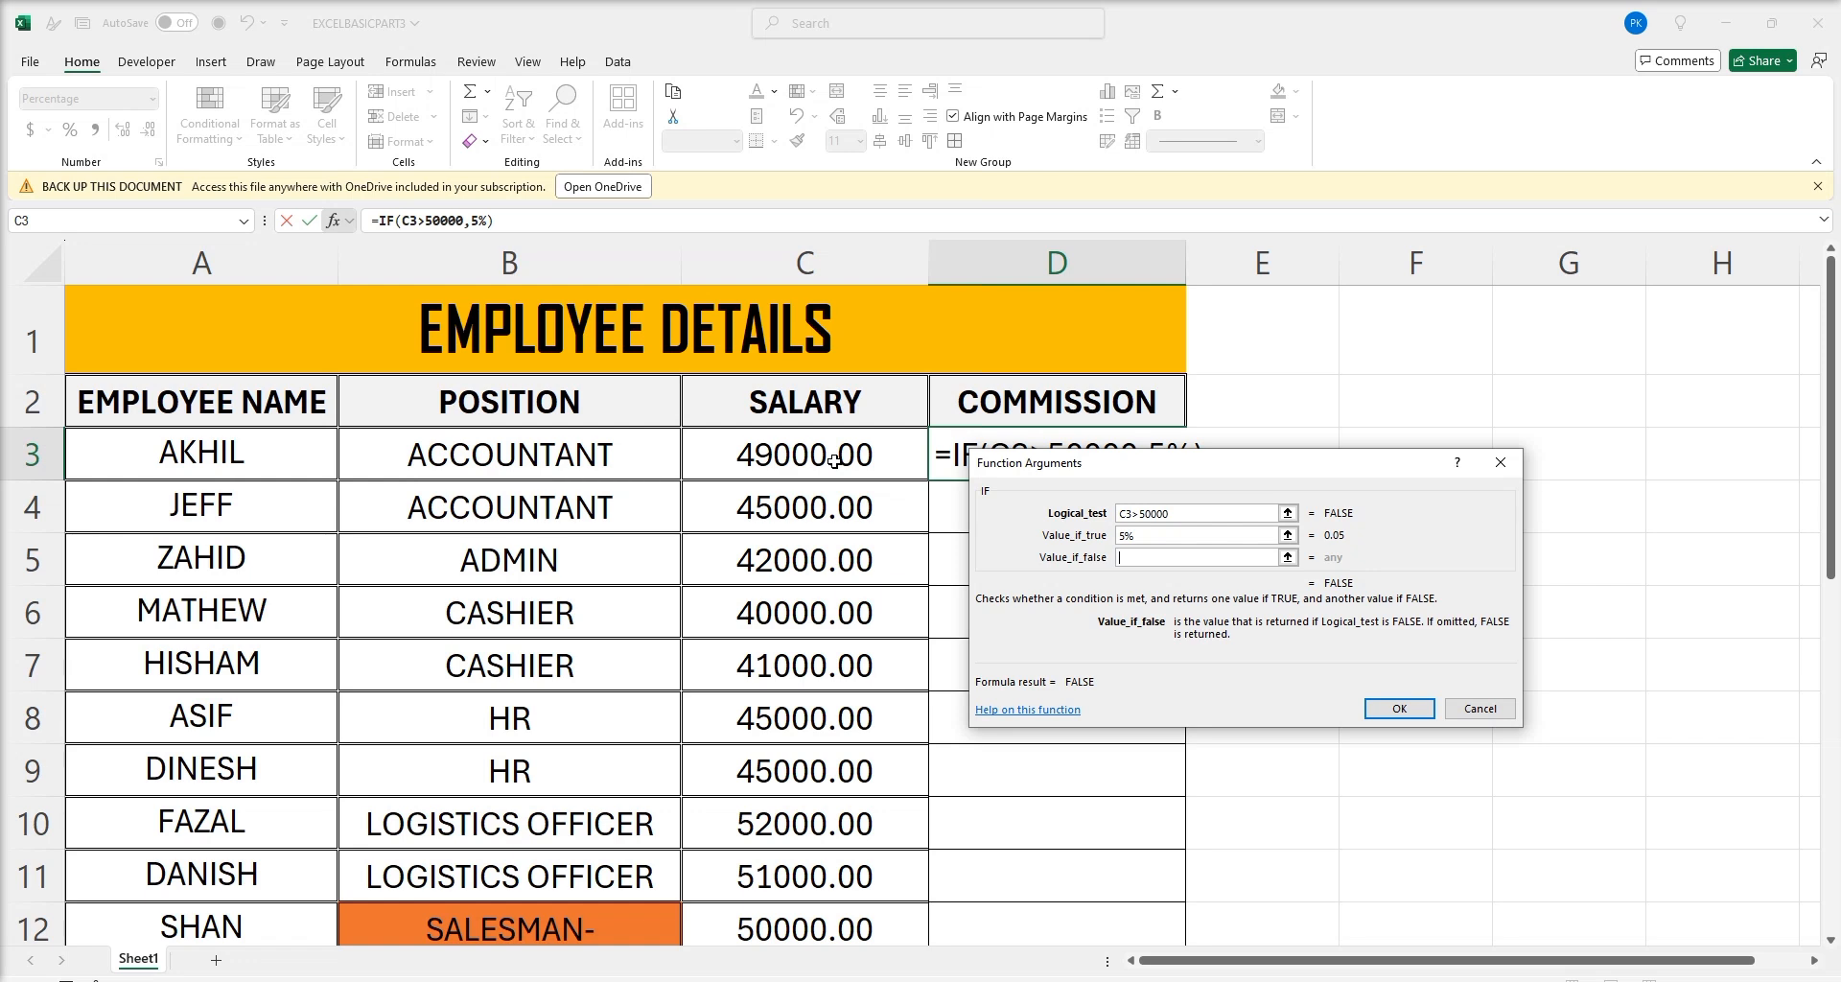
text(2%)
click(1401, 710)
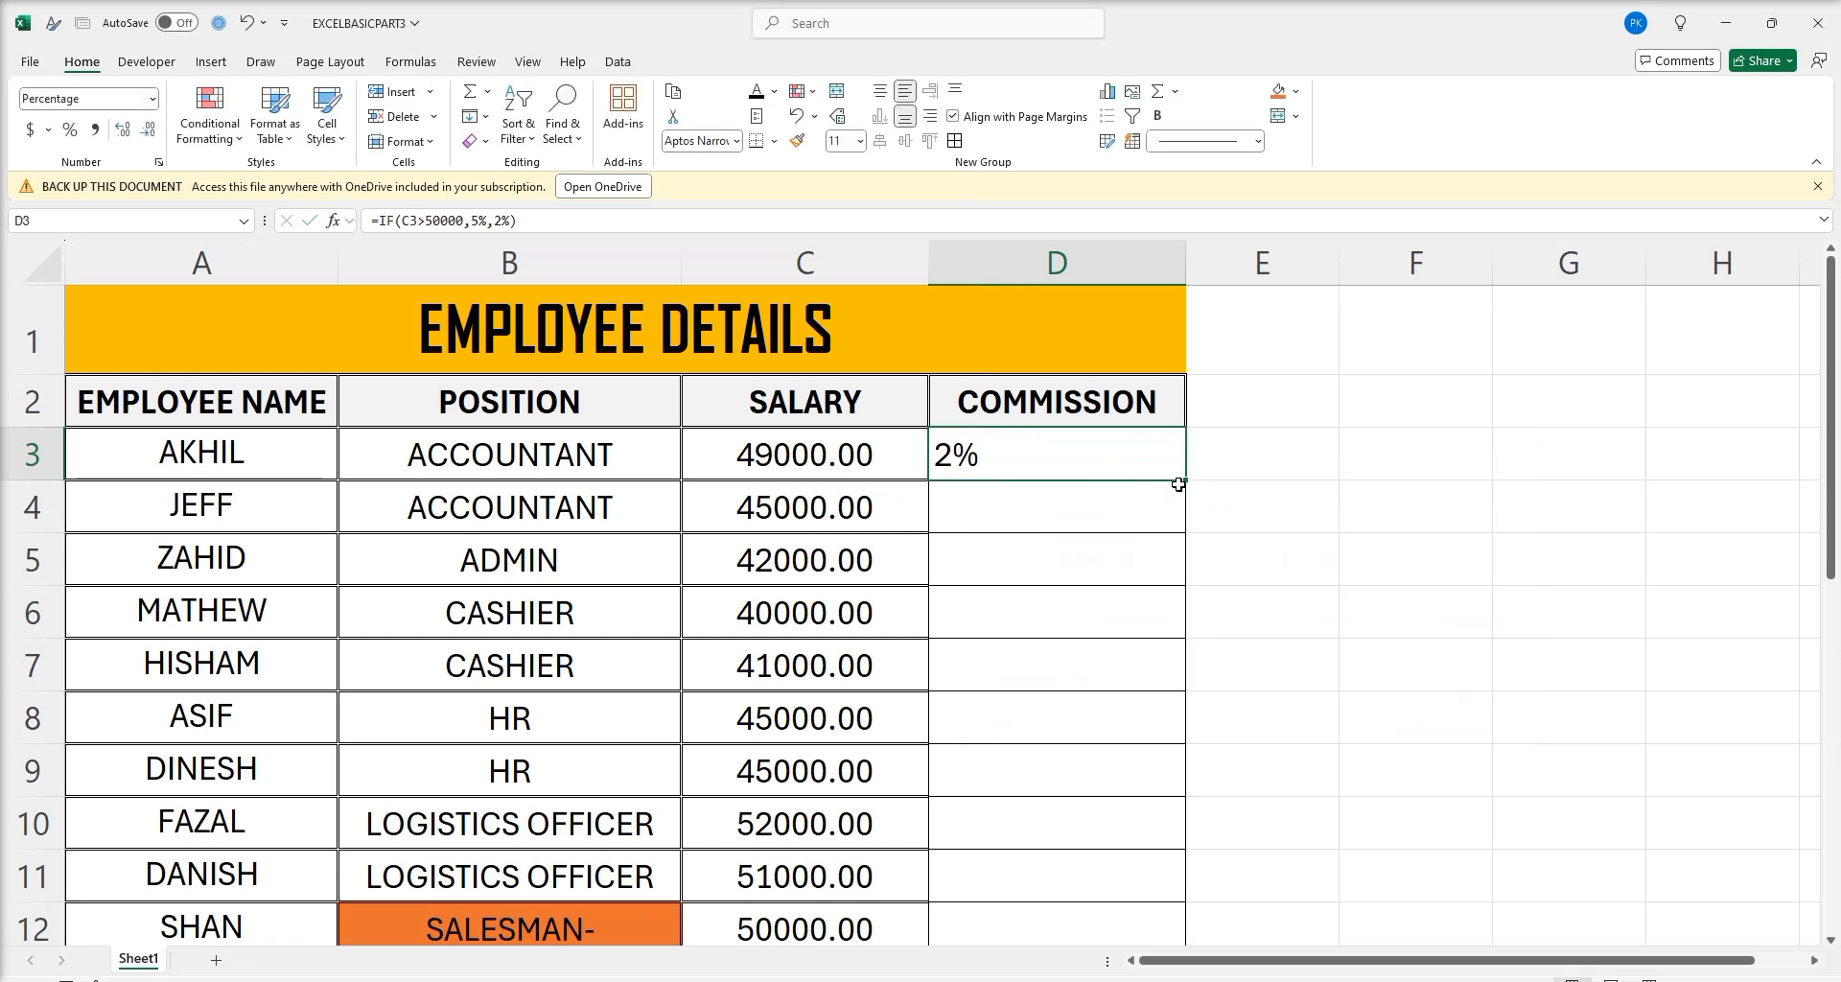
Fill the commission formula from D3 down to D12.
drag(1189, 484, 1108, 683)
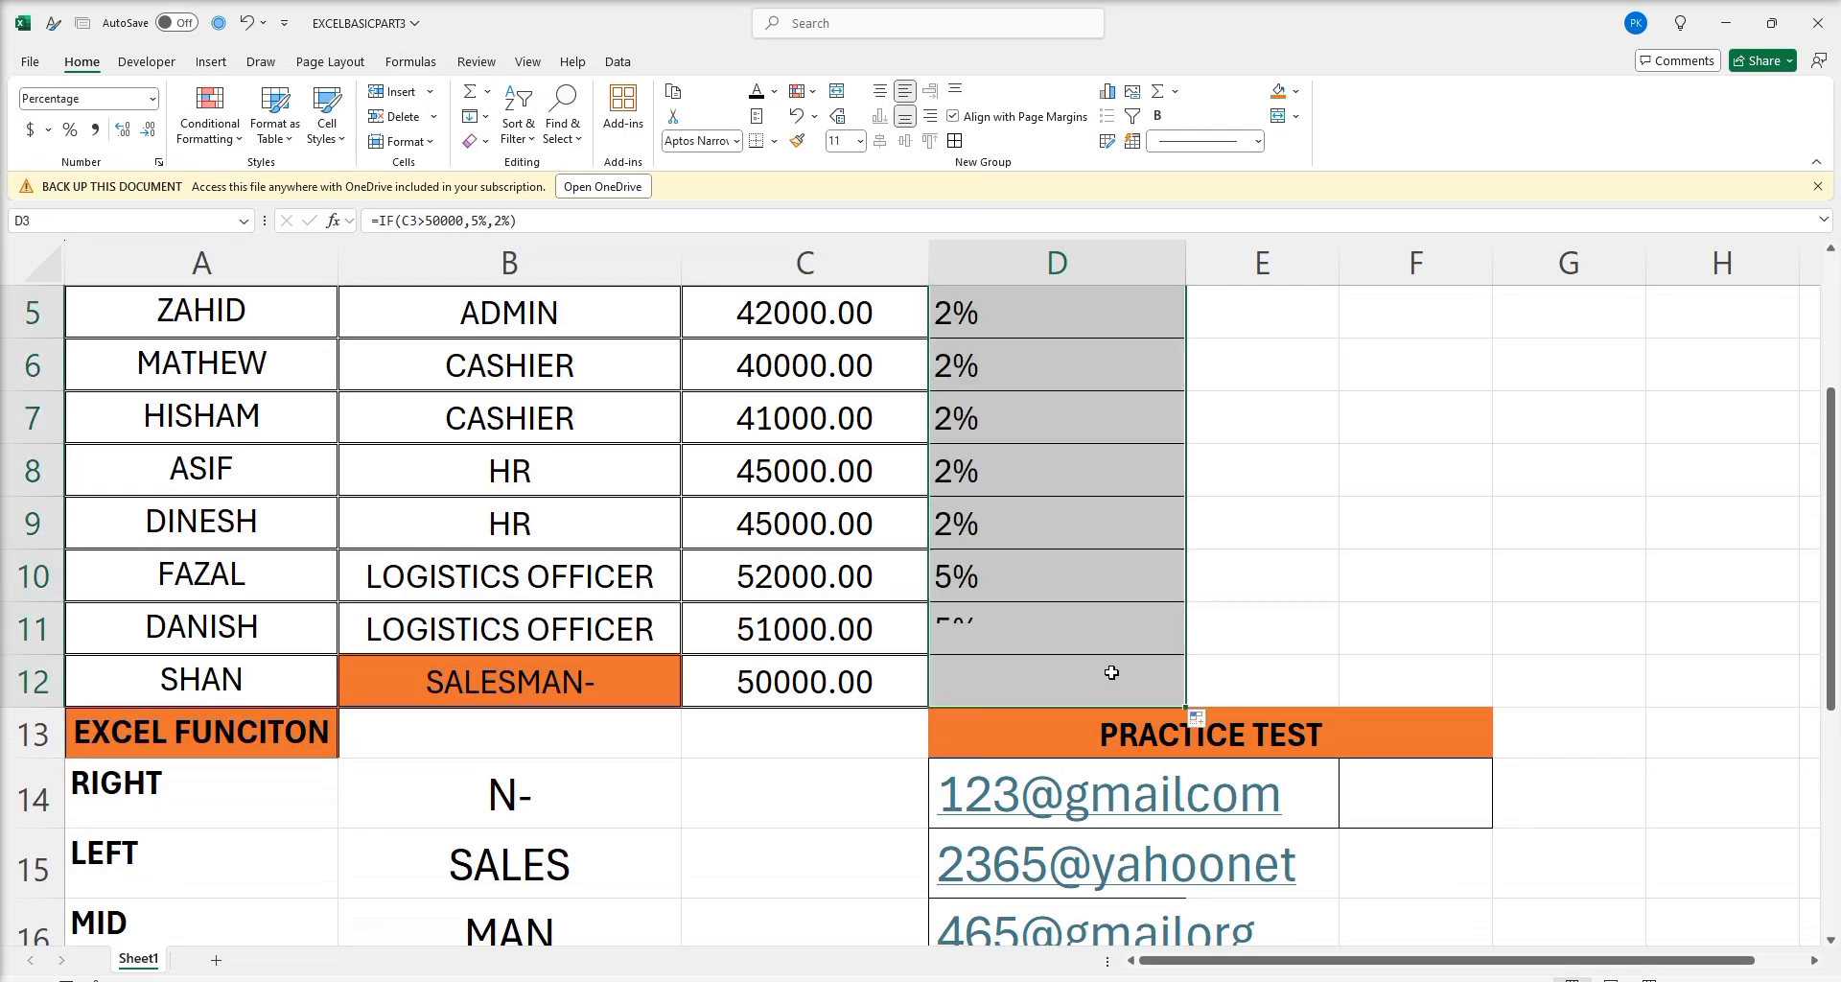
scroll(1112, 672, up, 2)
scroll(1103, 661, down, 1)
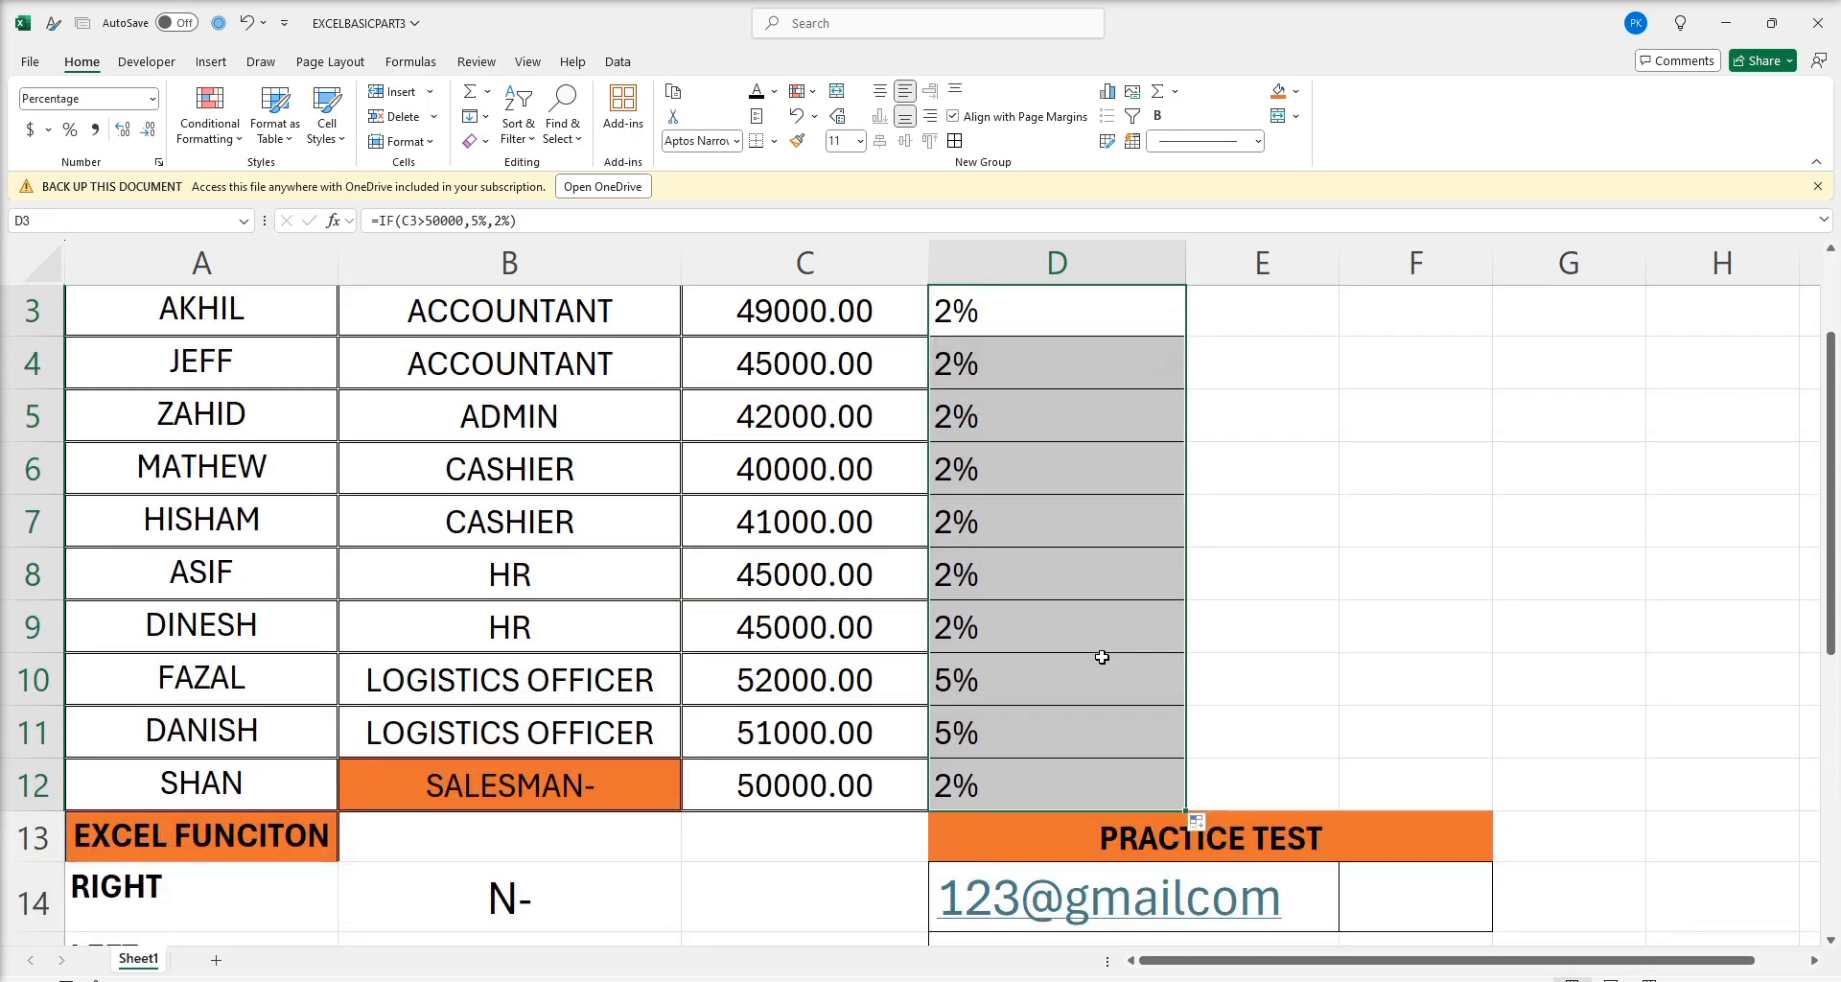
Review the commissions of the two logistics officers in D10:D11 and inspect the IF arguments of D10.
click(970, 708)
drag(972, 677, 972, 715)
scroll(1019, 686, up, 1)
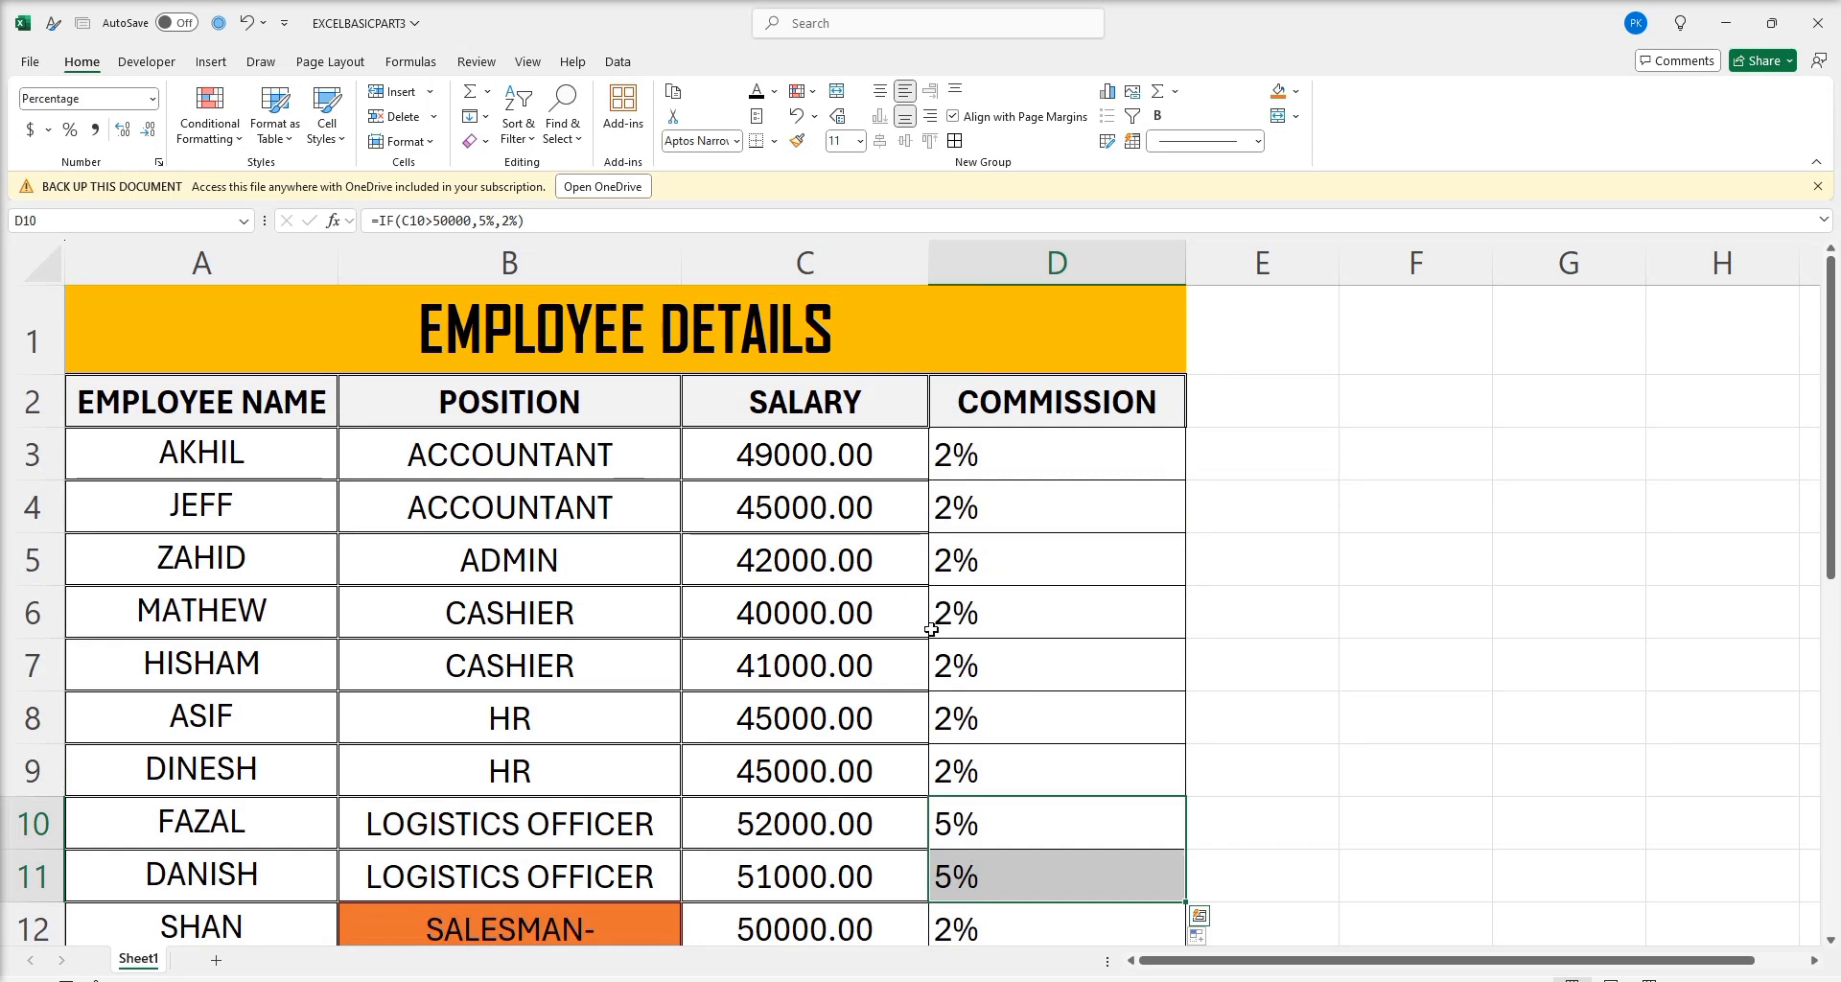
scroll(935, 619, down, 1)
scroll(930, 468, up, 1)
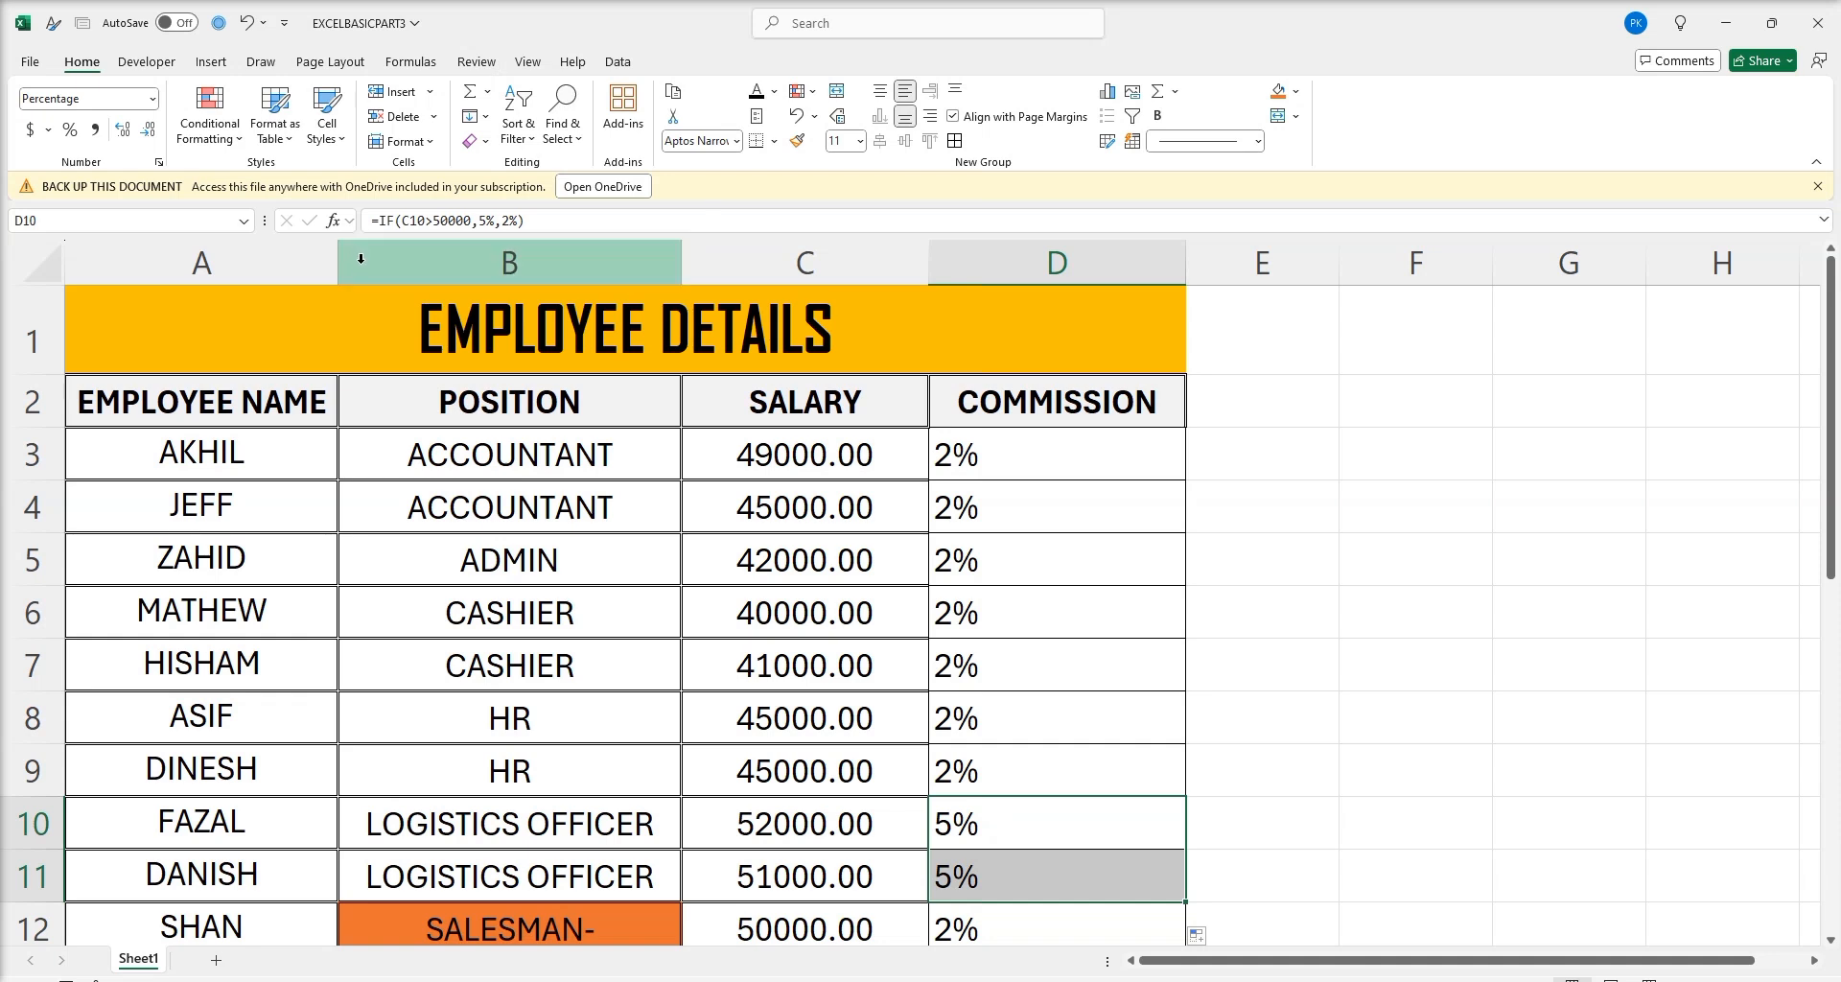
click(333, 222)
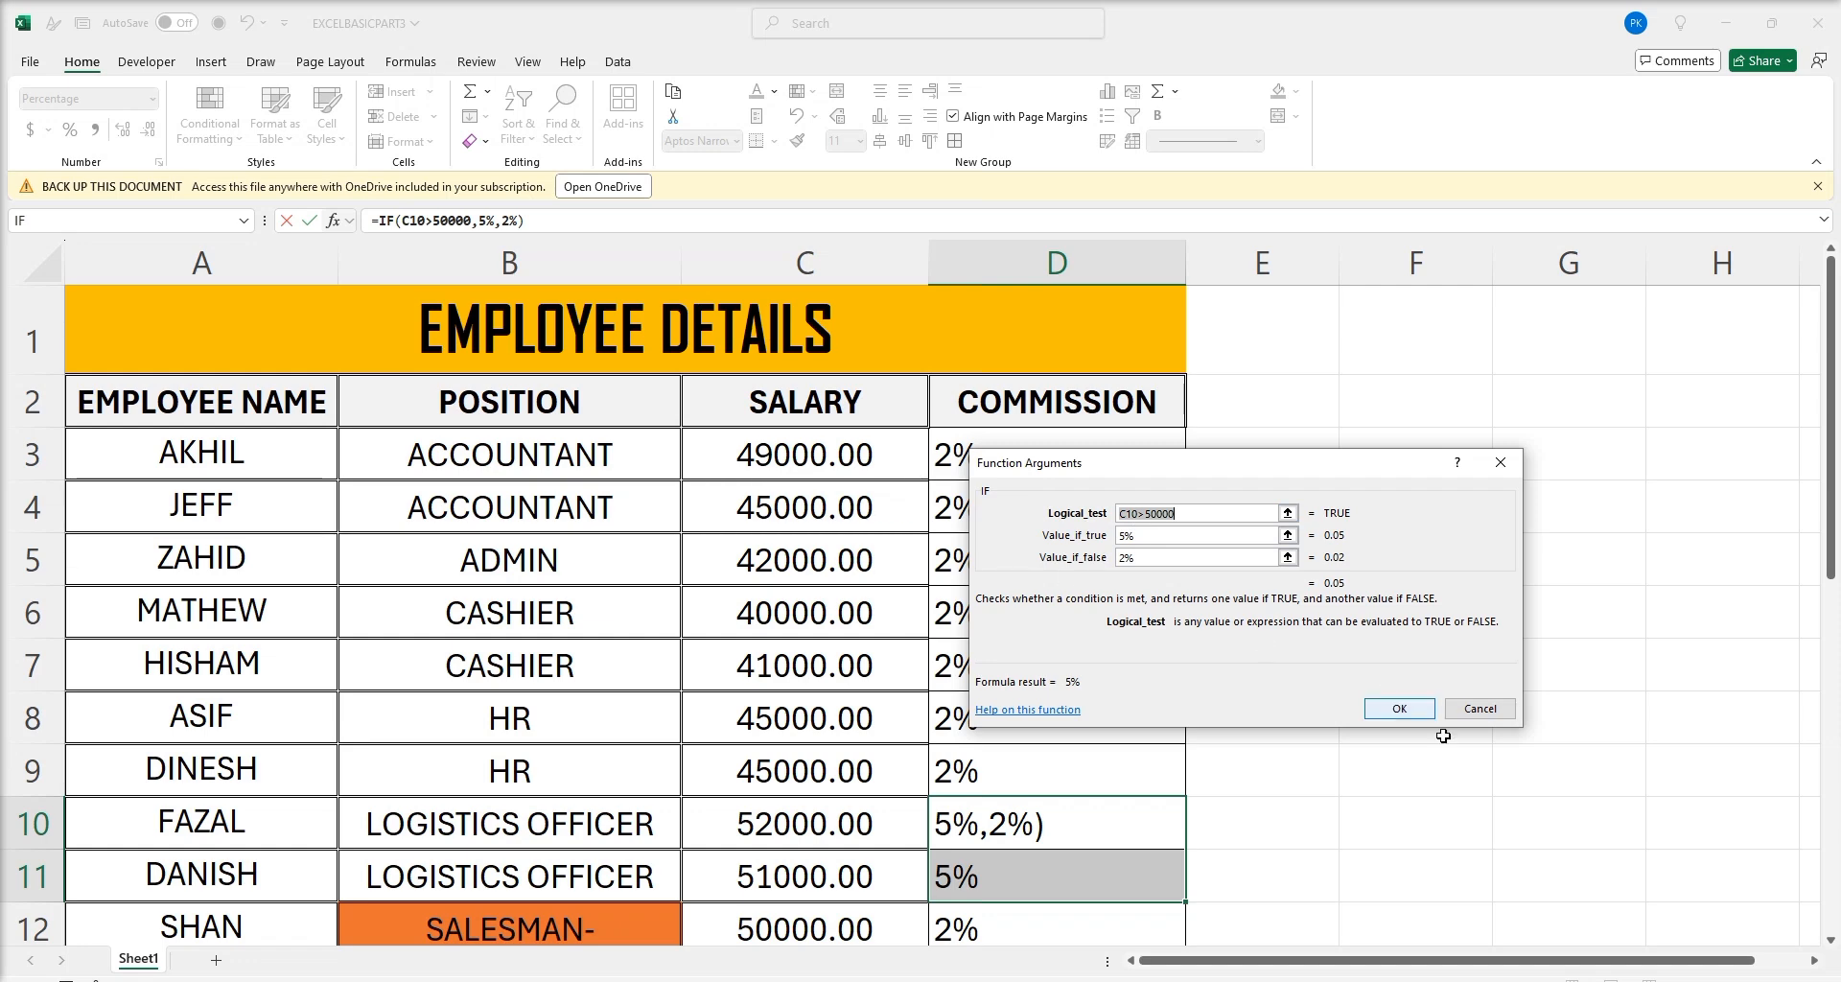
key(Return)
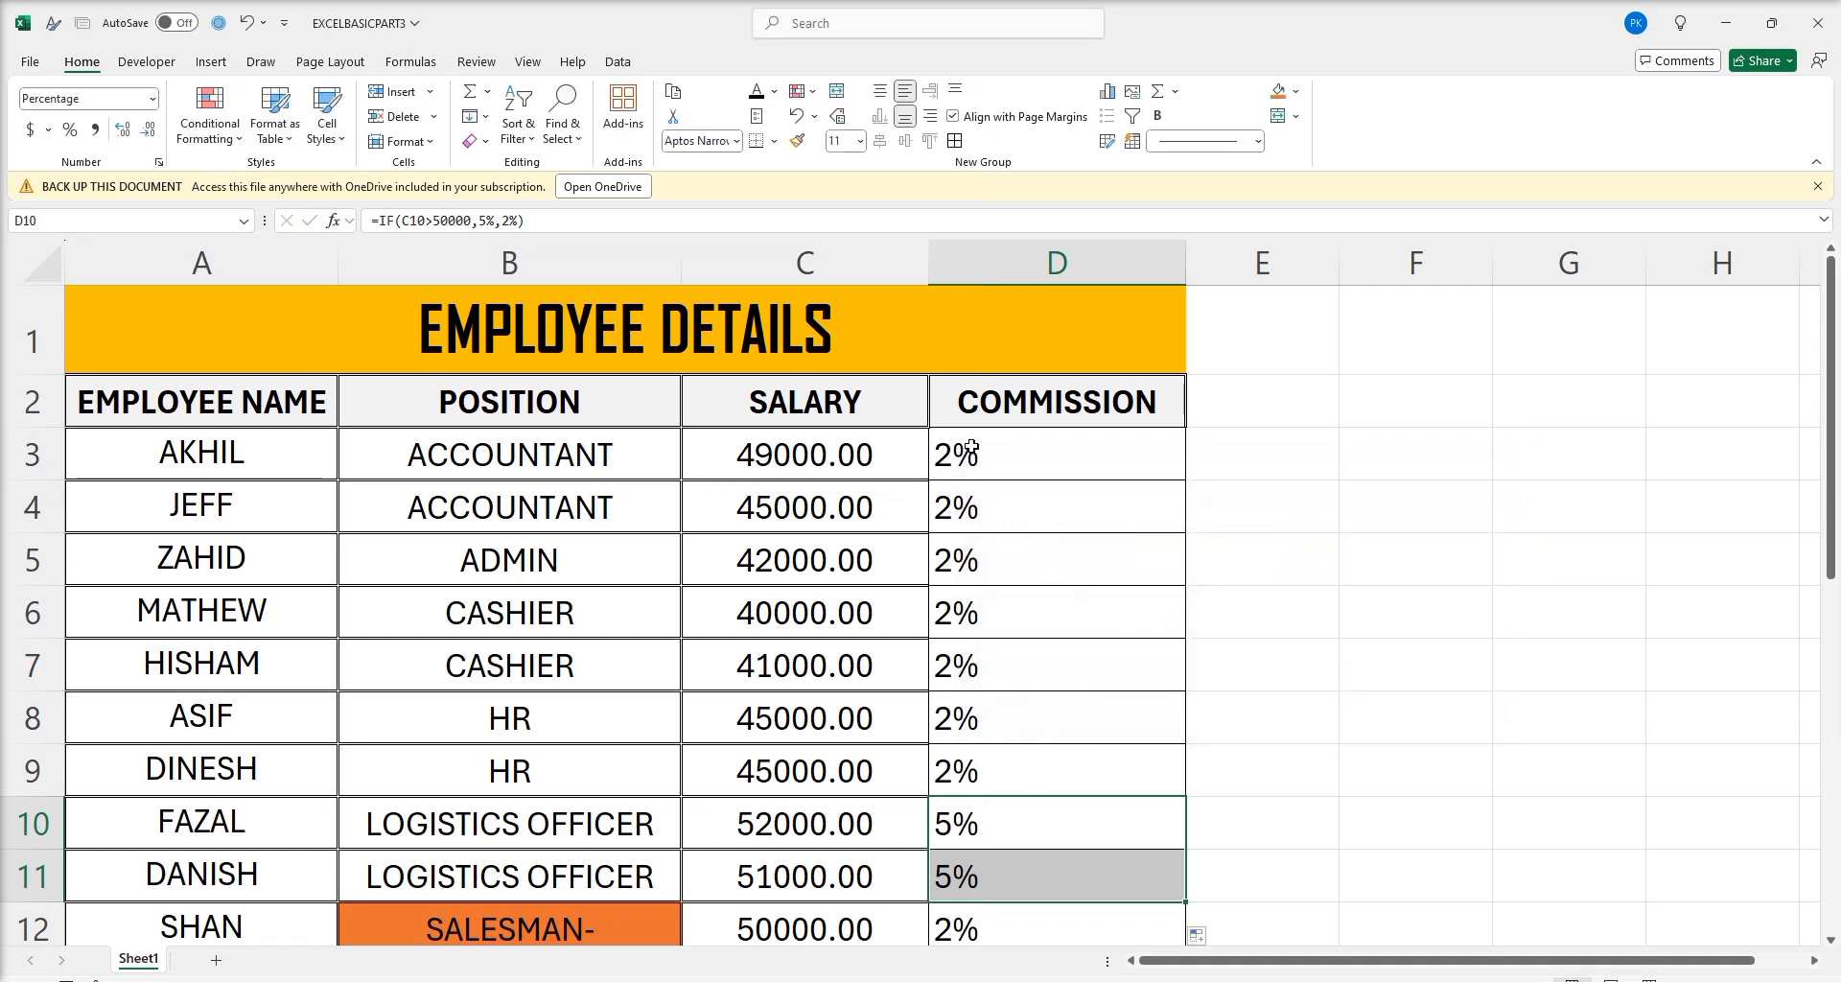
Clear the commission formulas from D3:D12.
drag(971, 446, 952, 768)
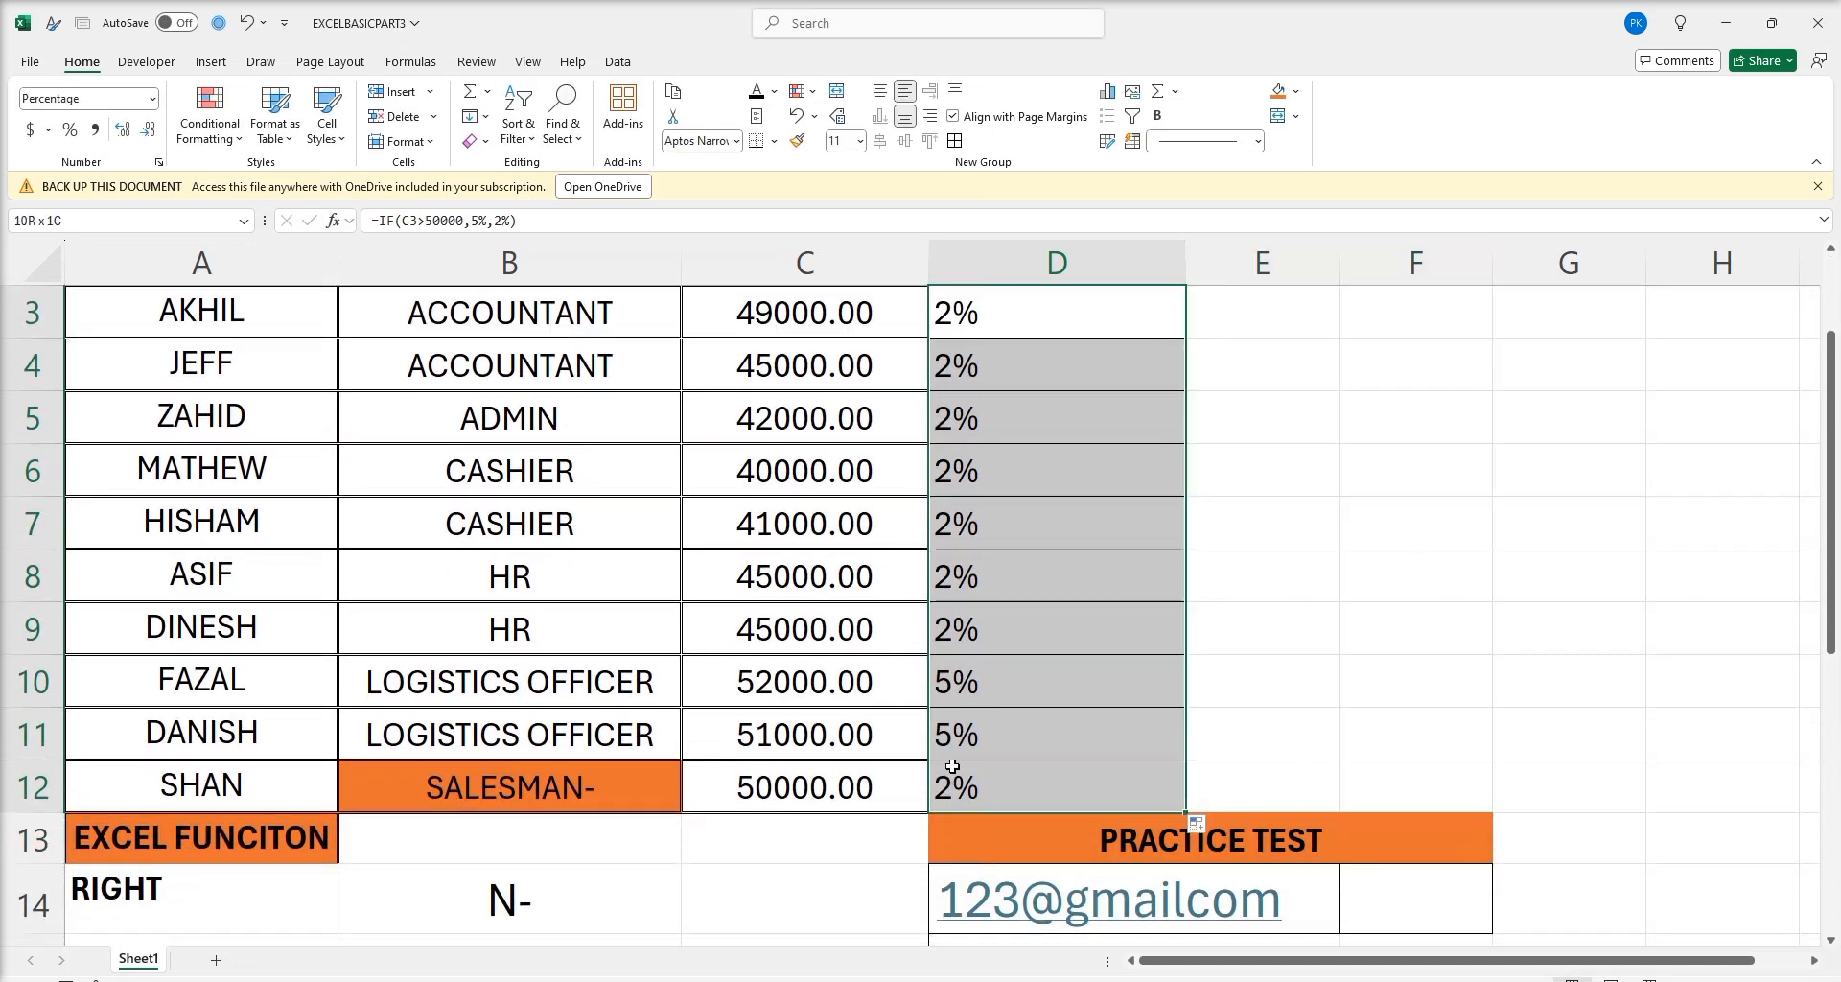
key(Delete)
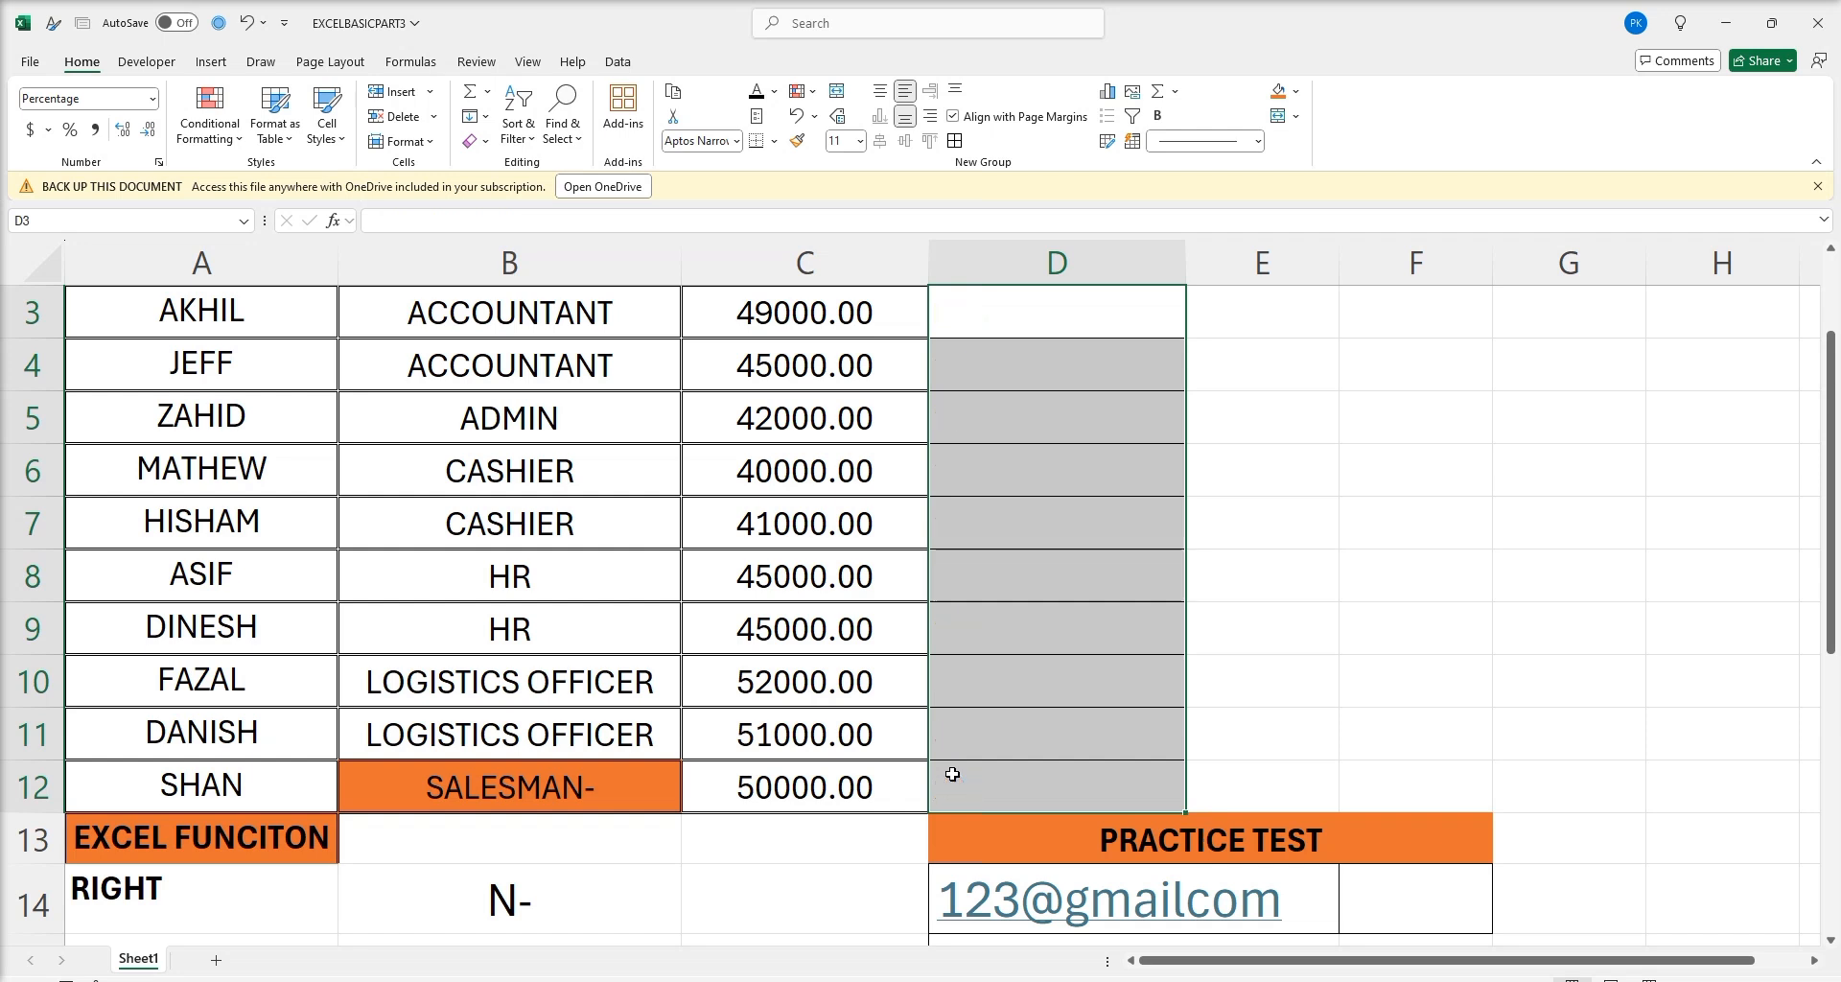
scroll(988, 671, up, 1)
Insert an IF function in cell D3 and nest an OR function as its logical test.
click(1017, 457)
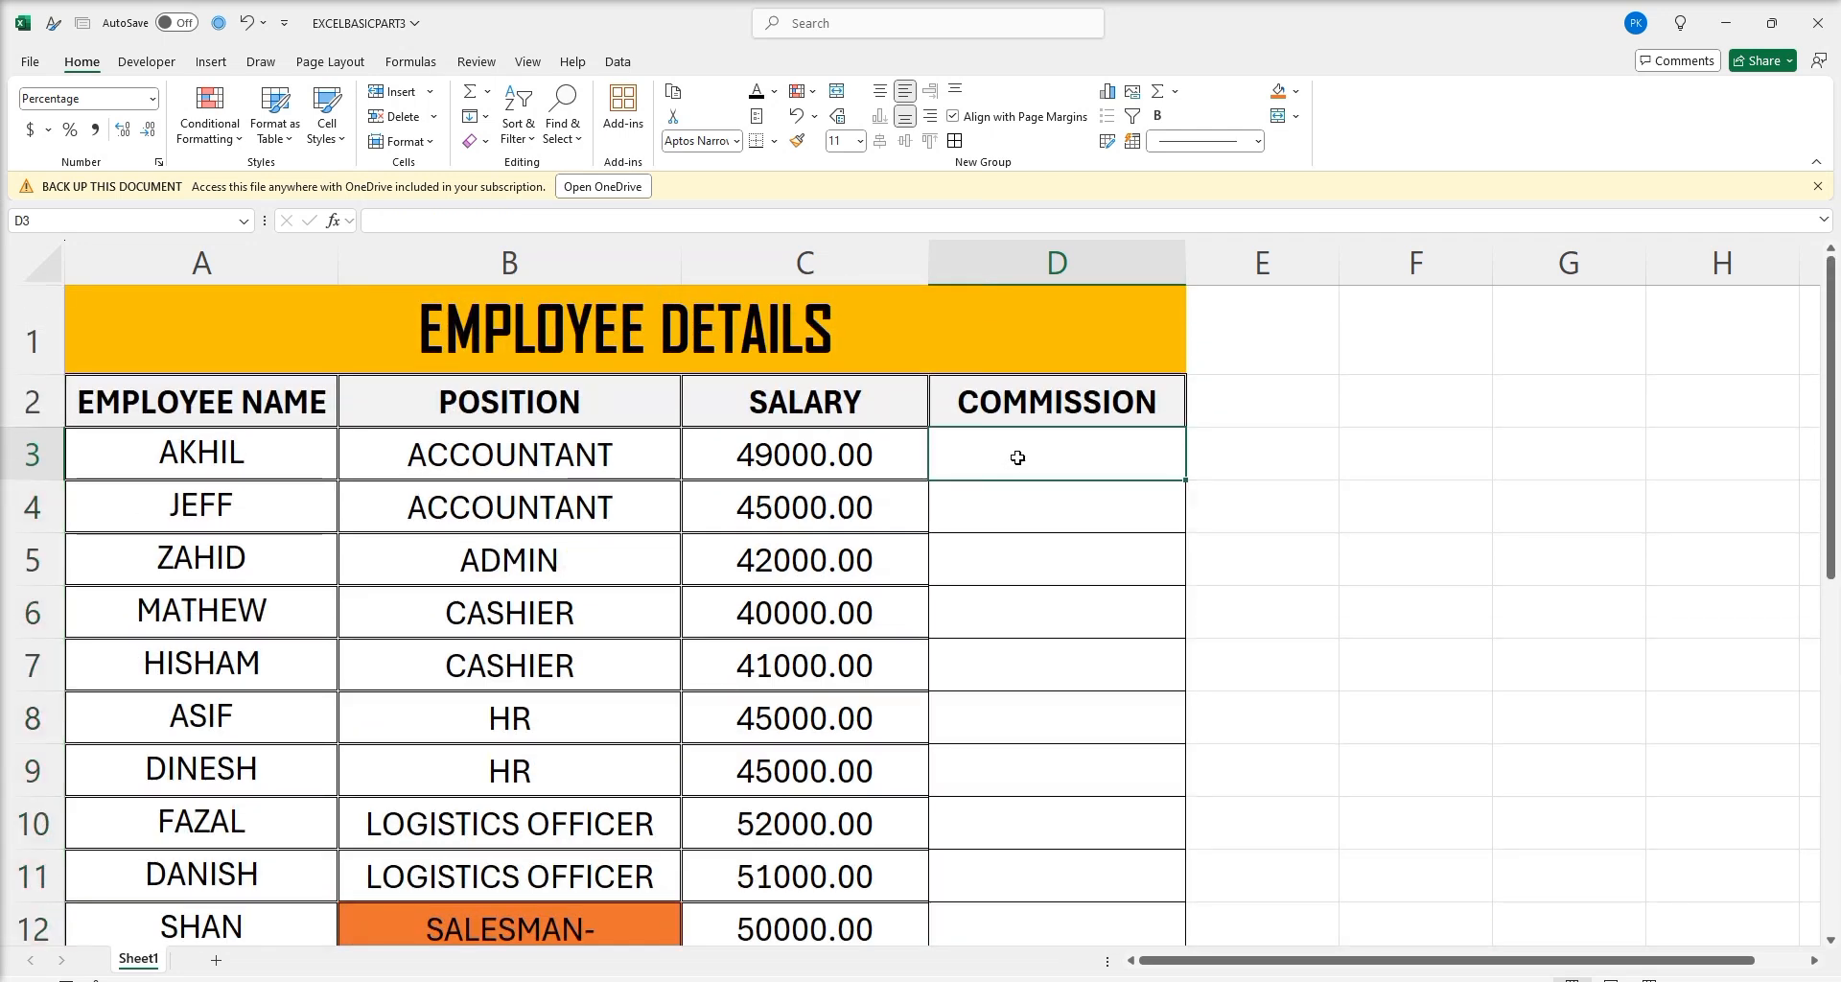
click(354, 227)
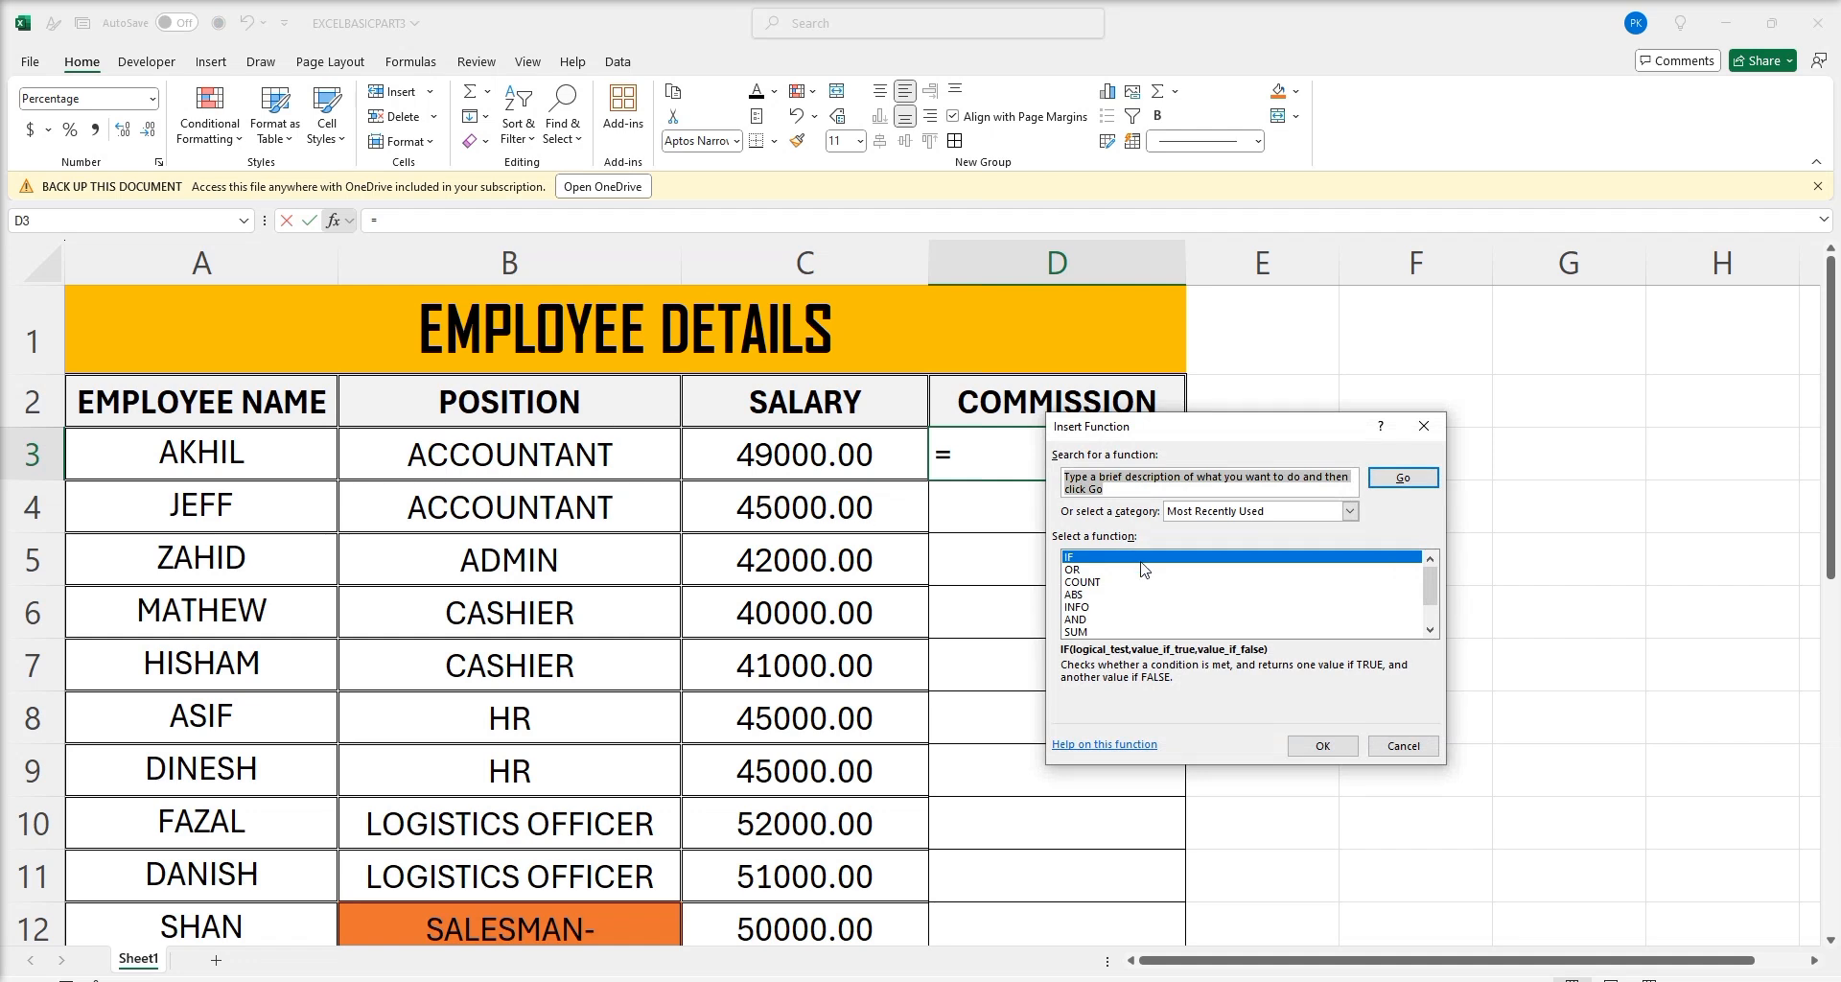
click(1328, 746)
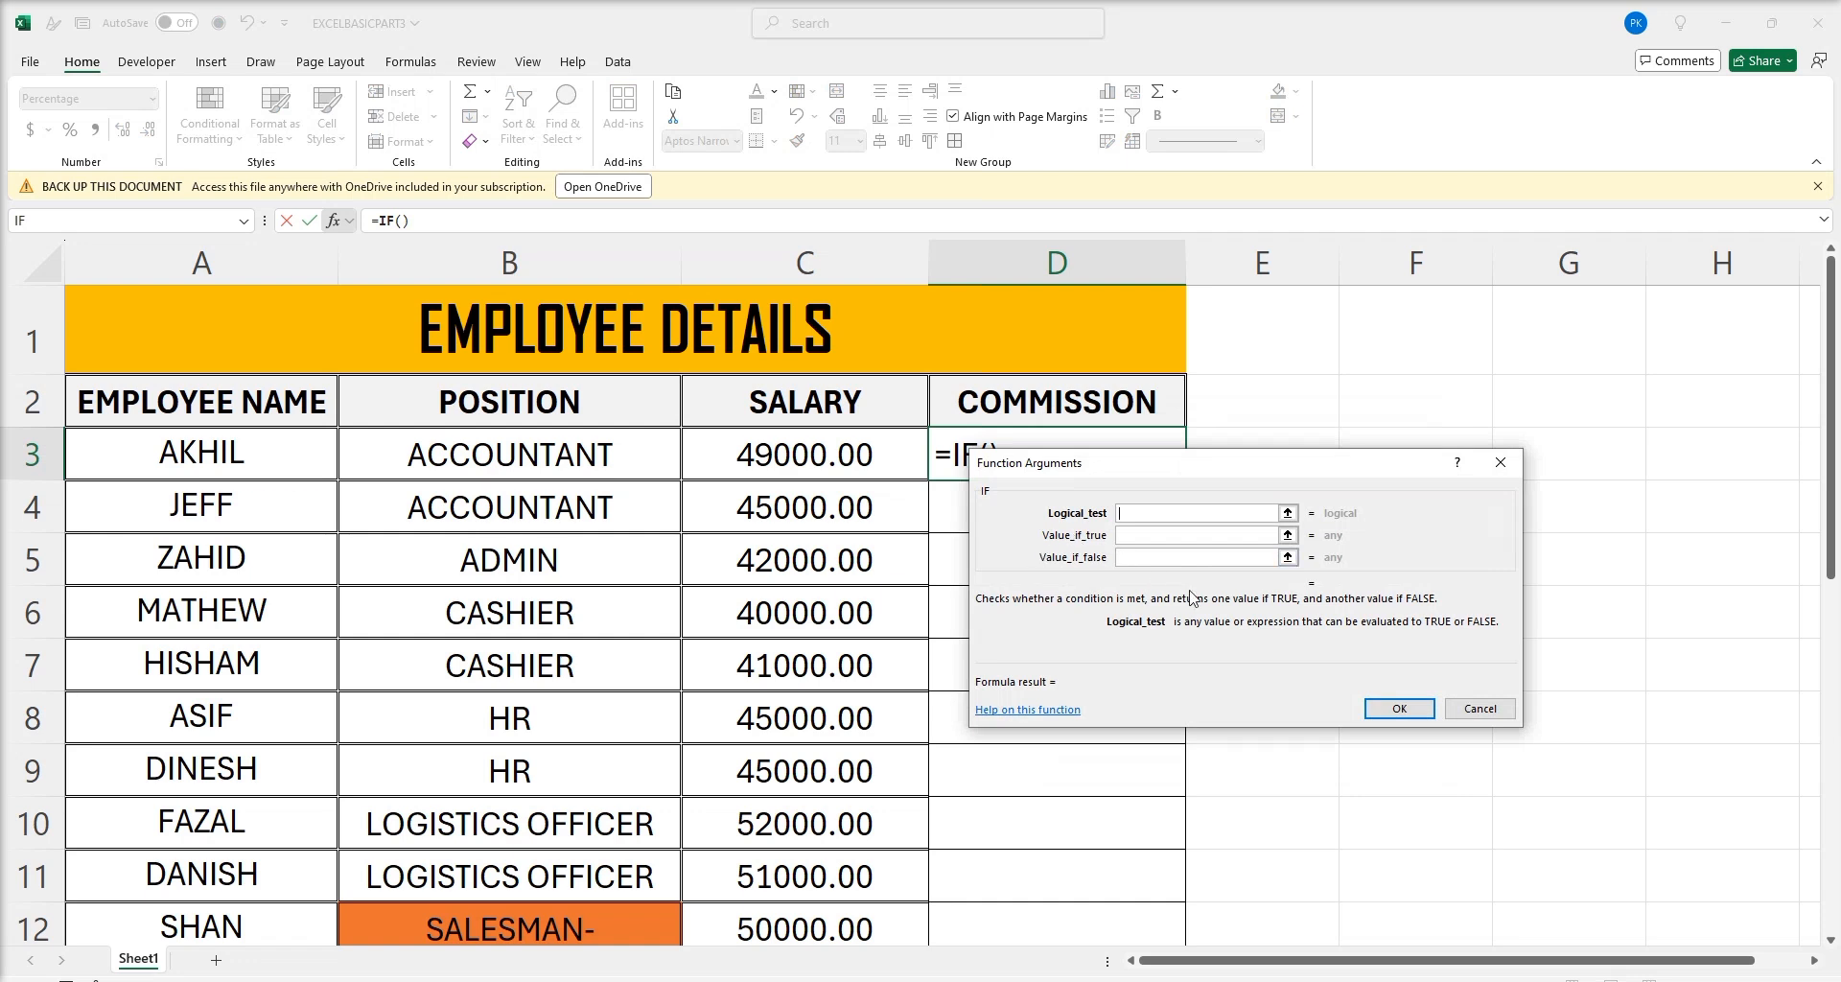
click(245, 223)
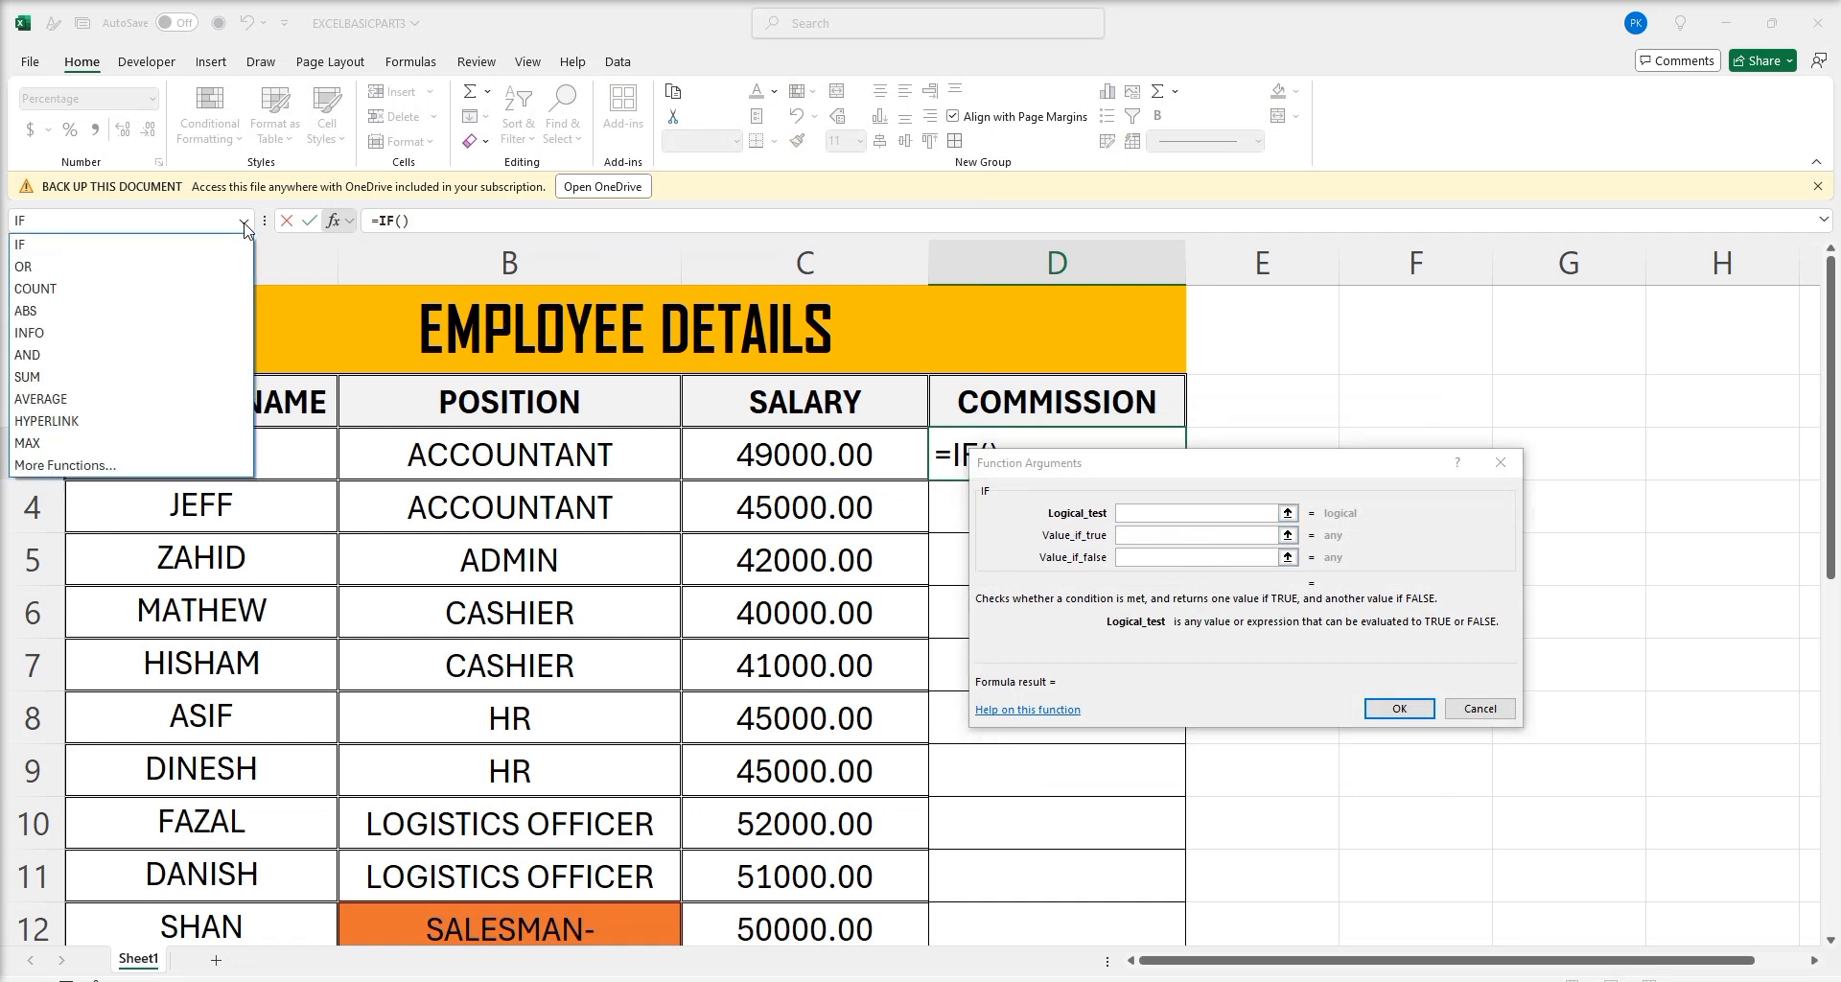
click(26, 266)
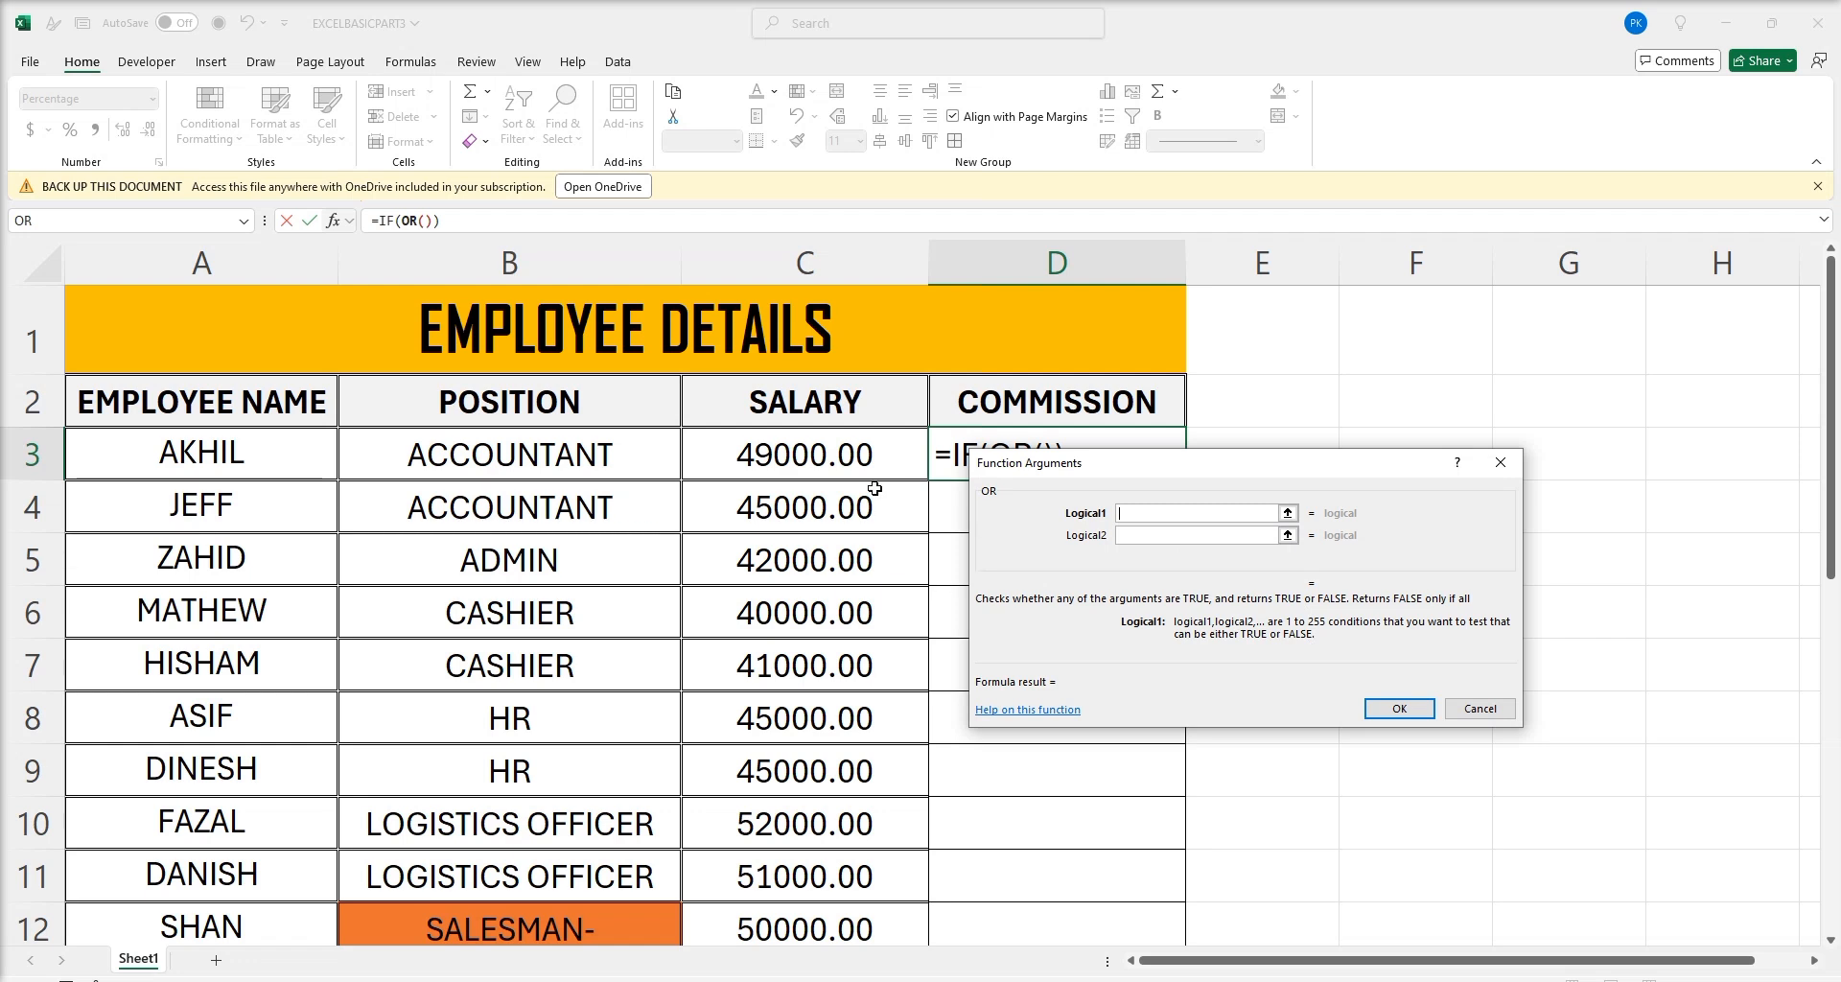
Set the two OR conditions to C3>50000 and B3="ACCOUNTANT".
click(850, 459)
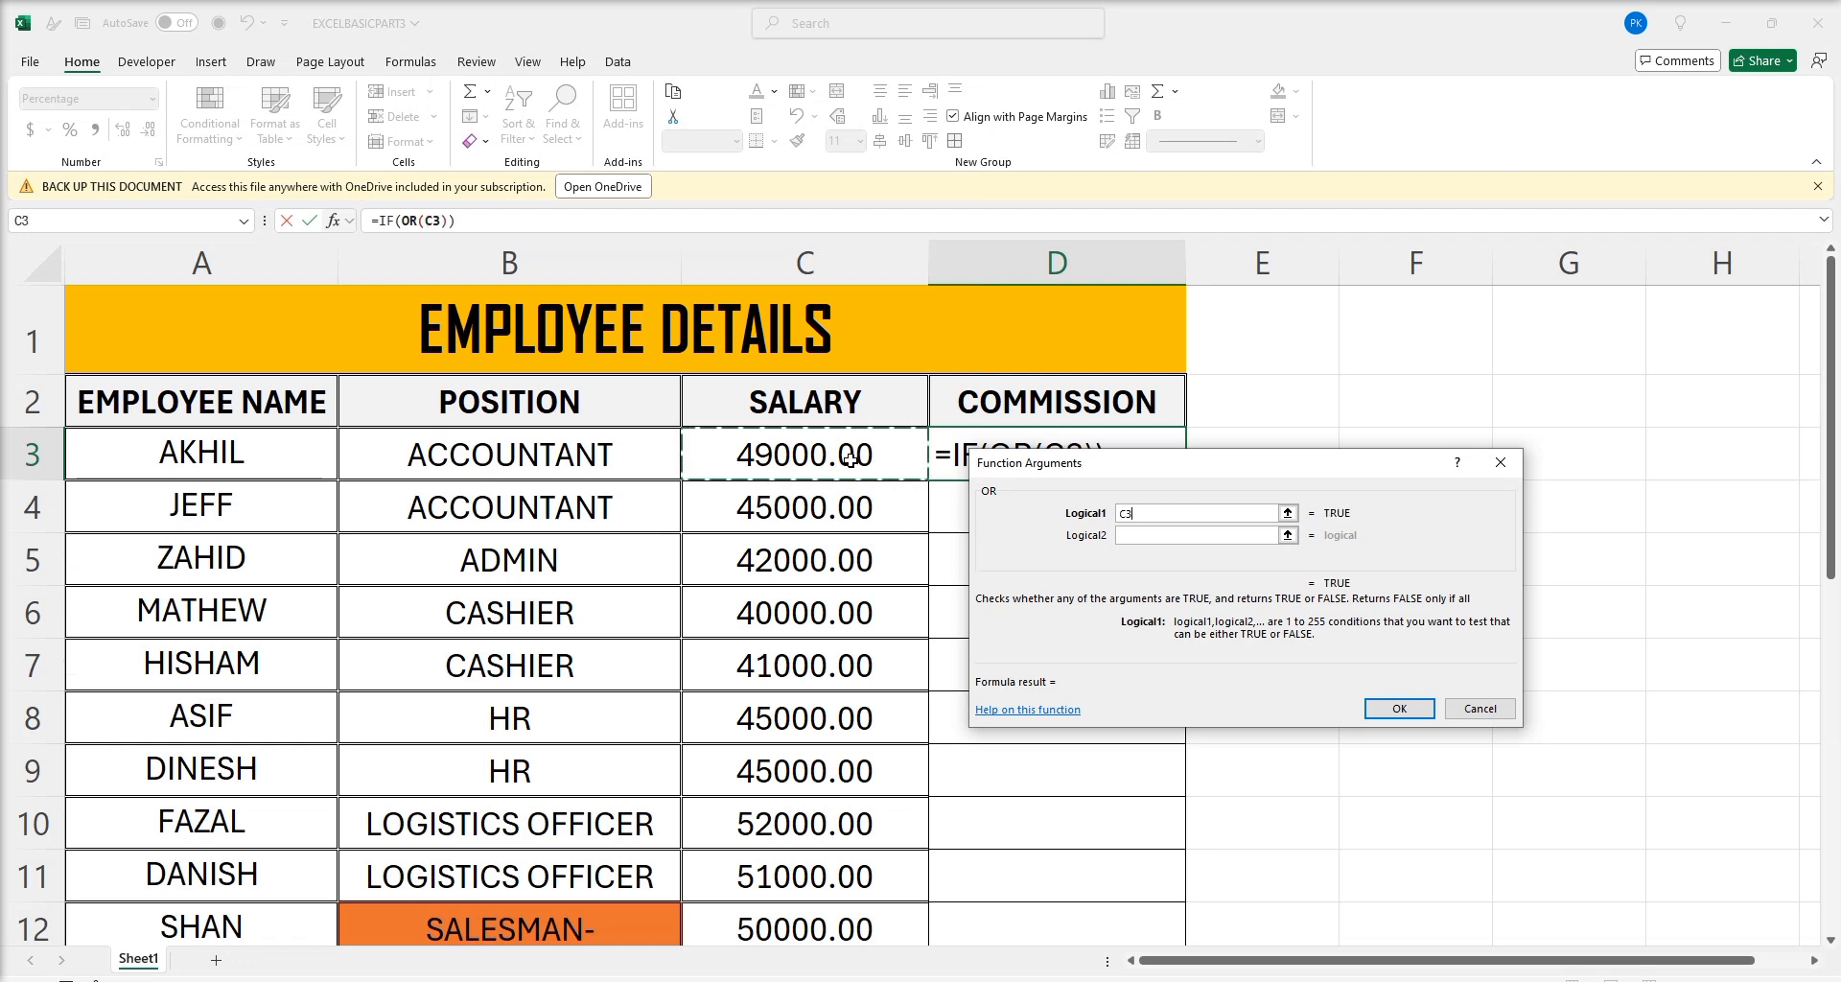
text(>)
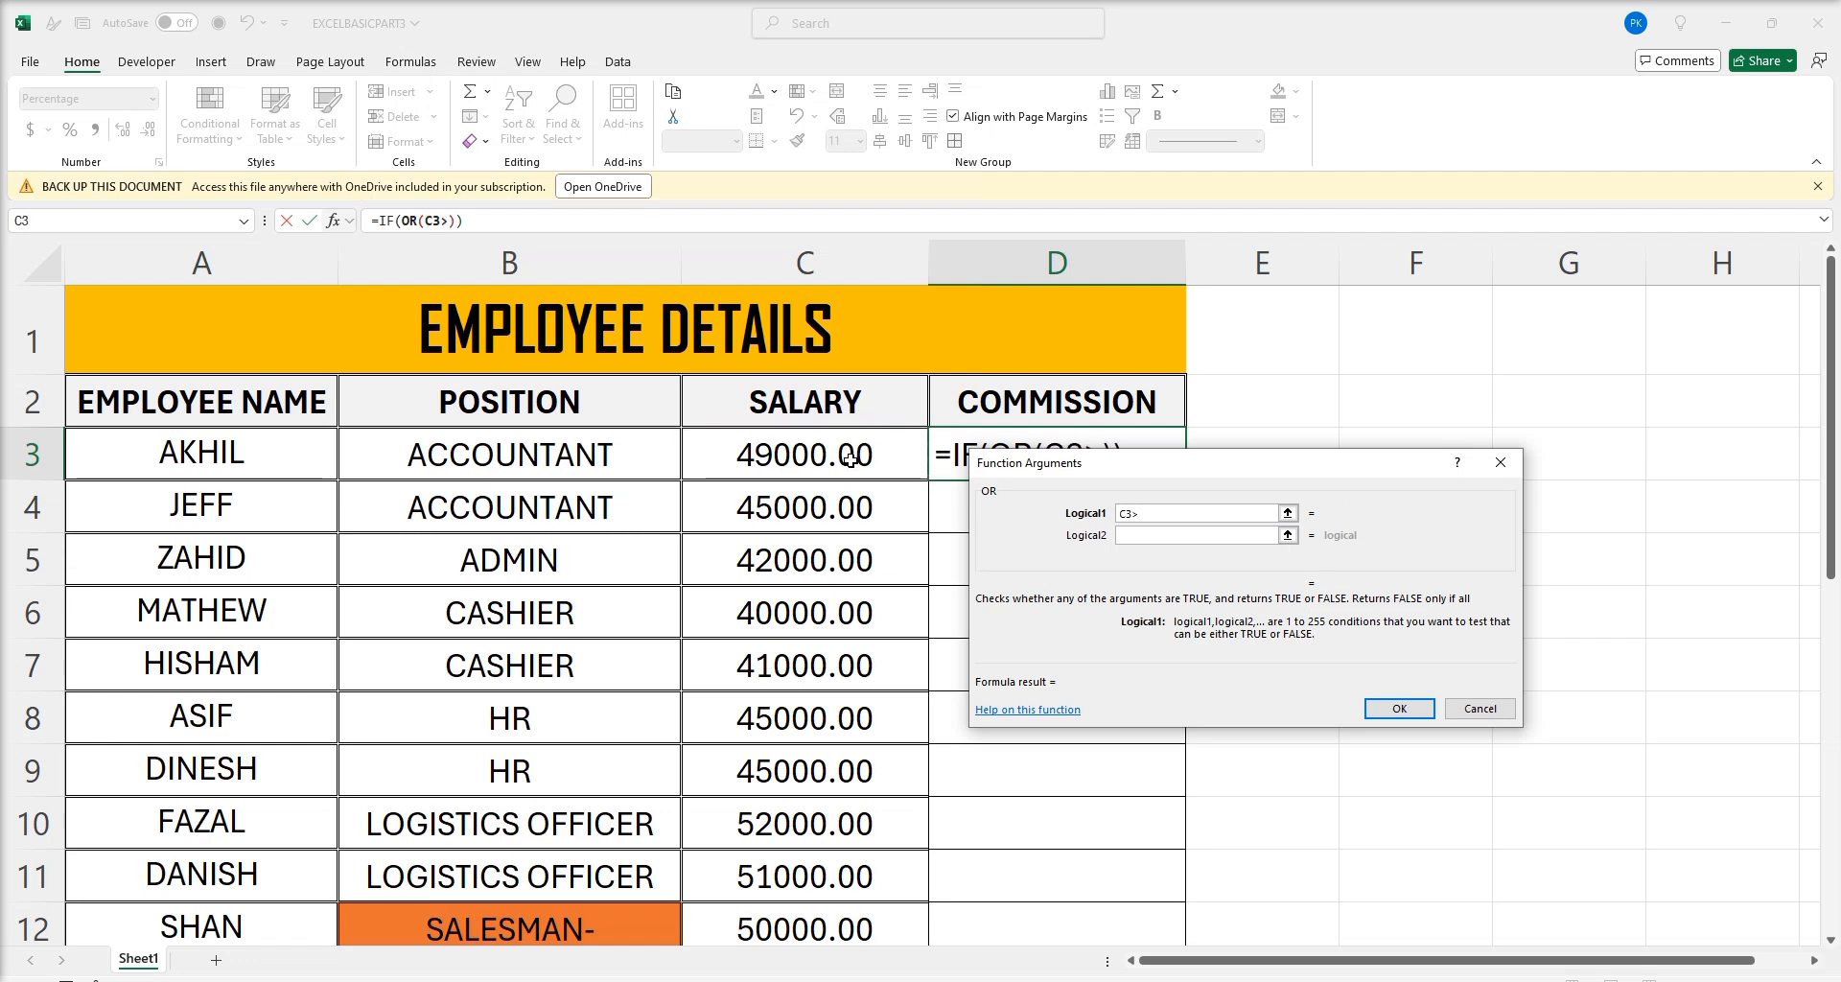
text(50000)
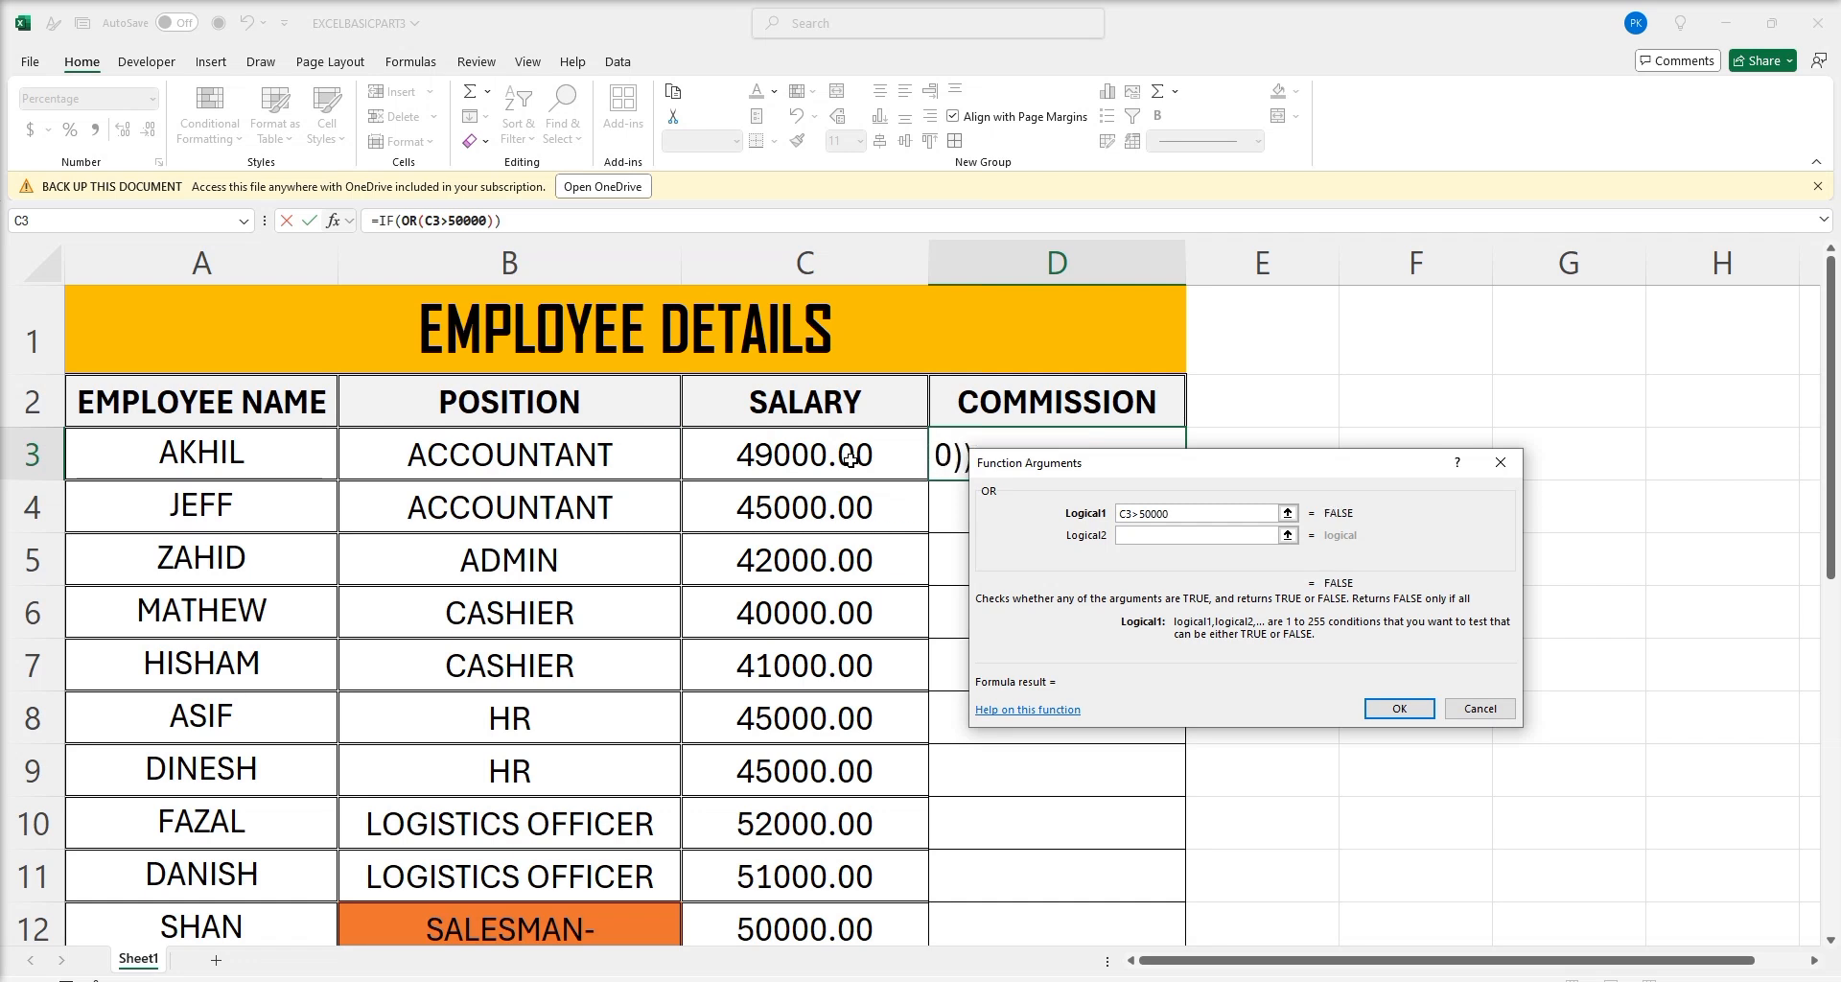
key(Tab)
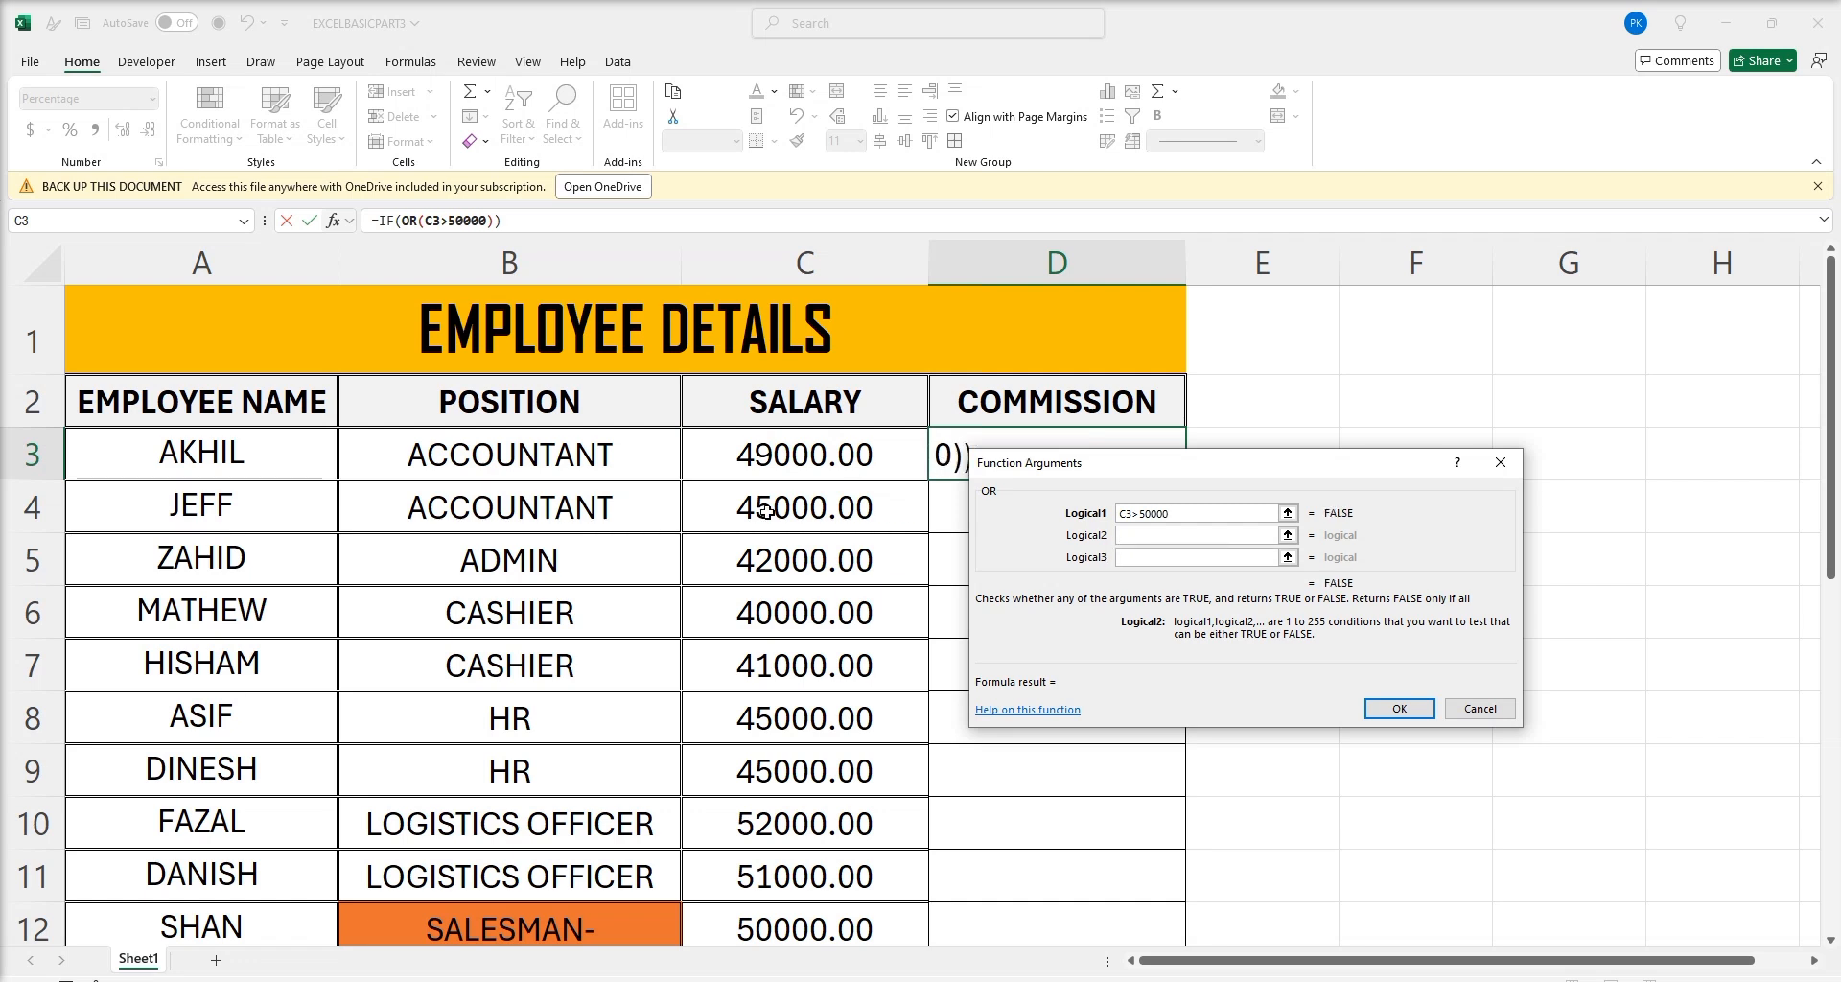
click(554, 457)
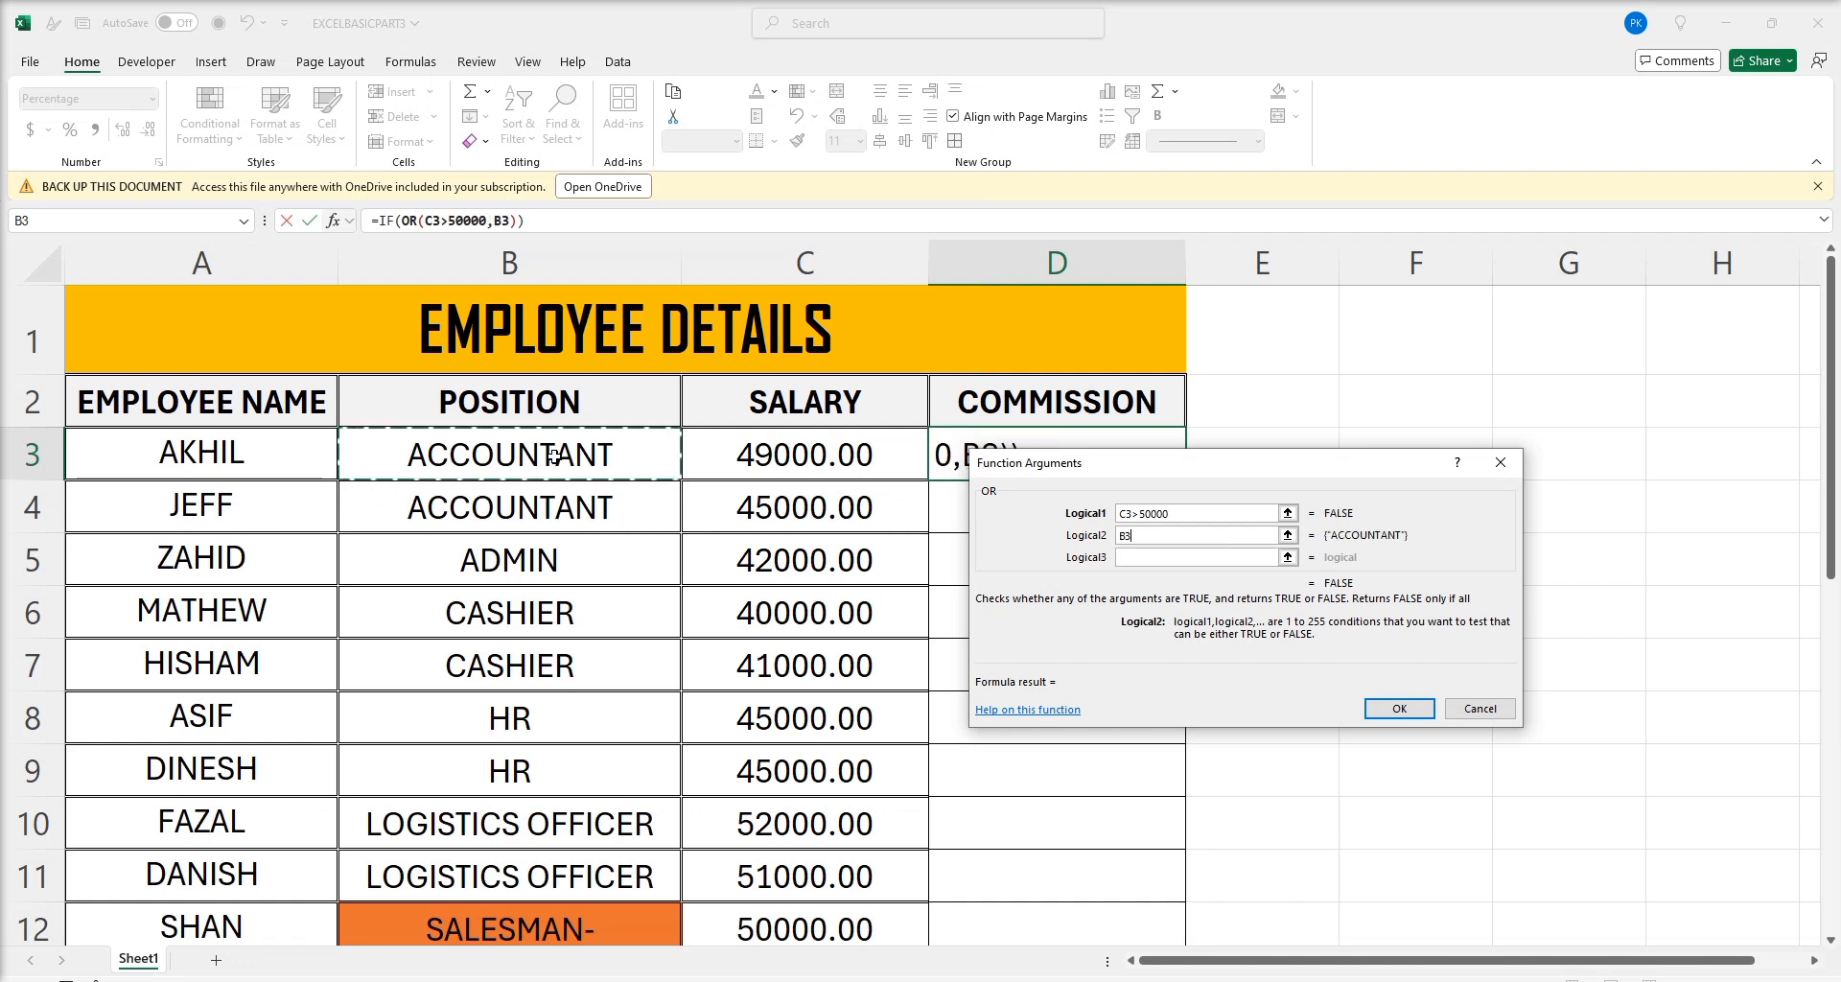
text(="ACC)
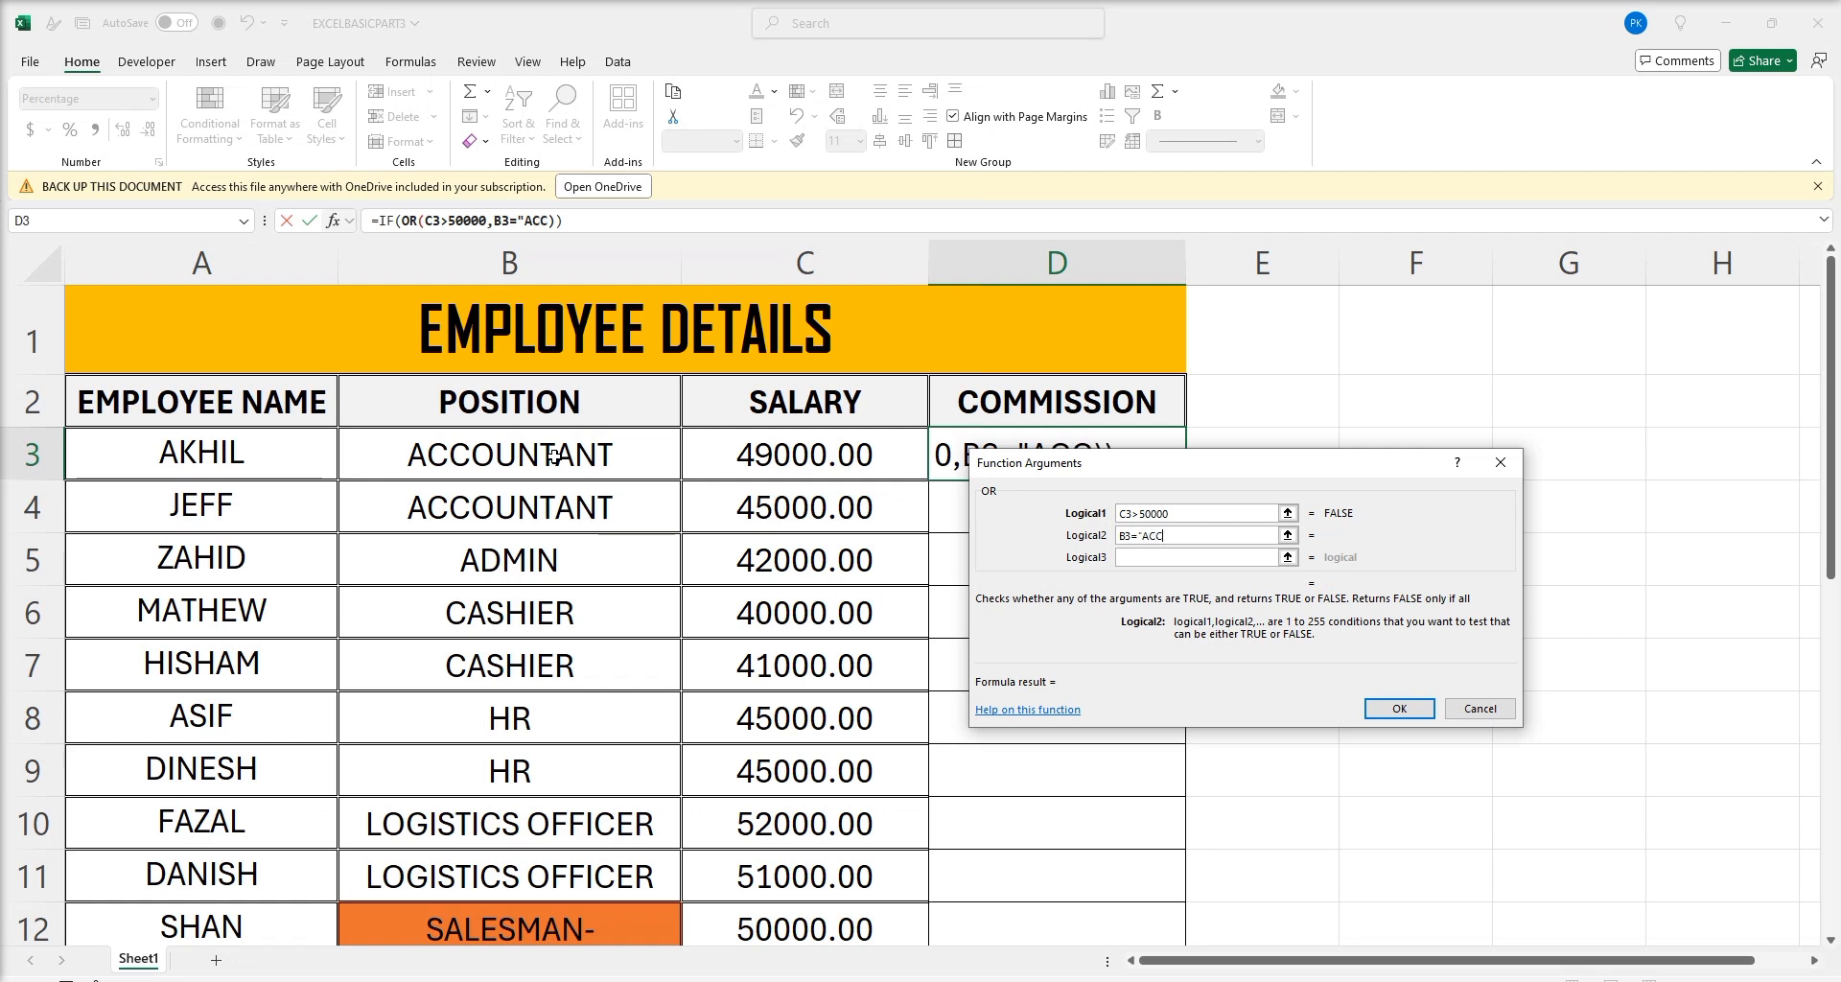
text(OUNTANT)
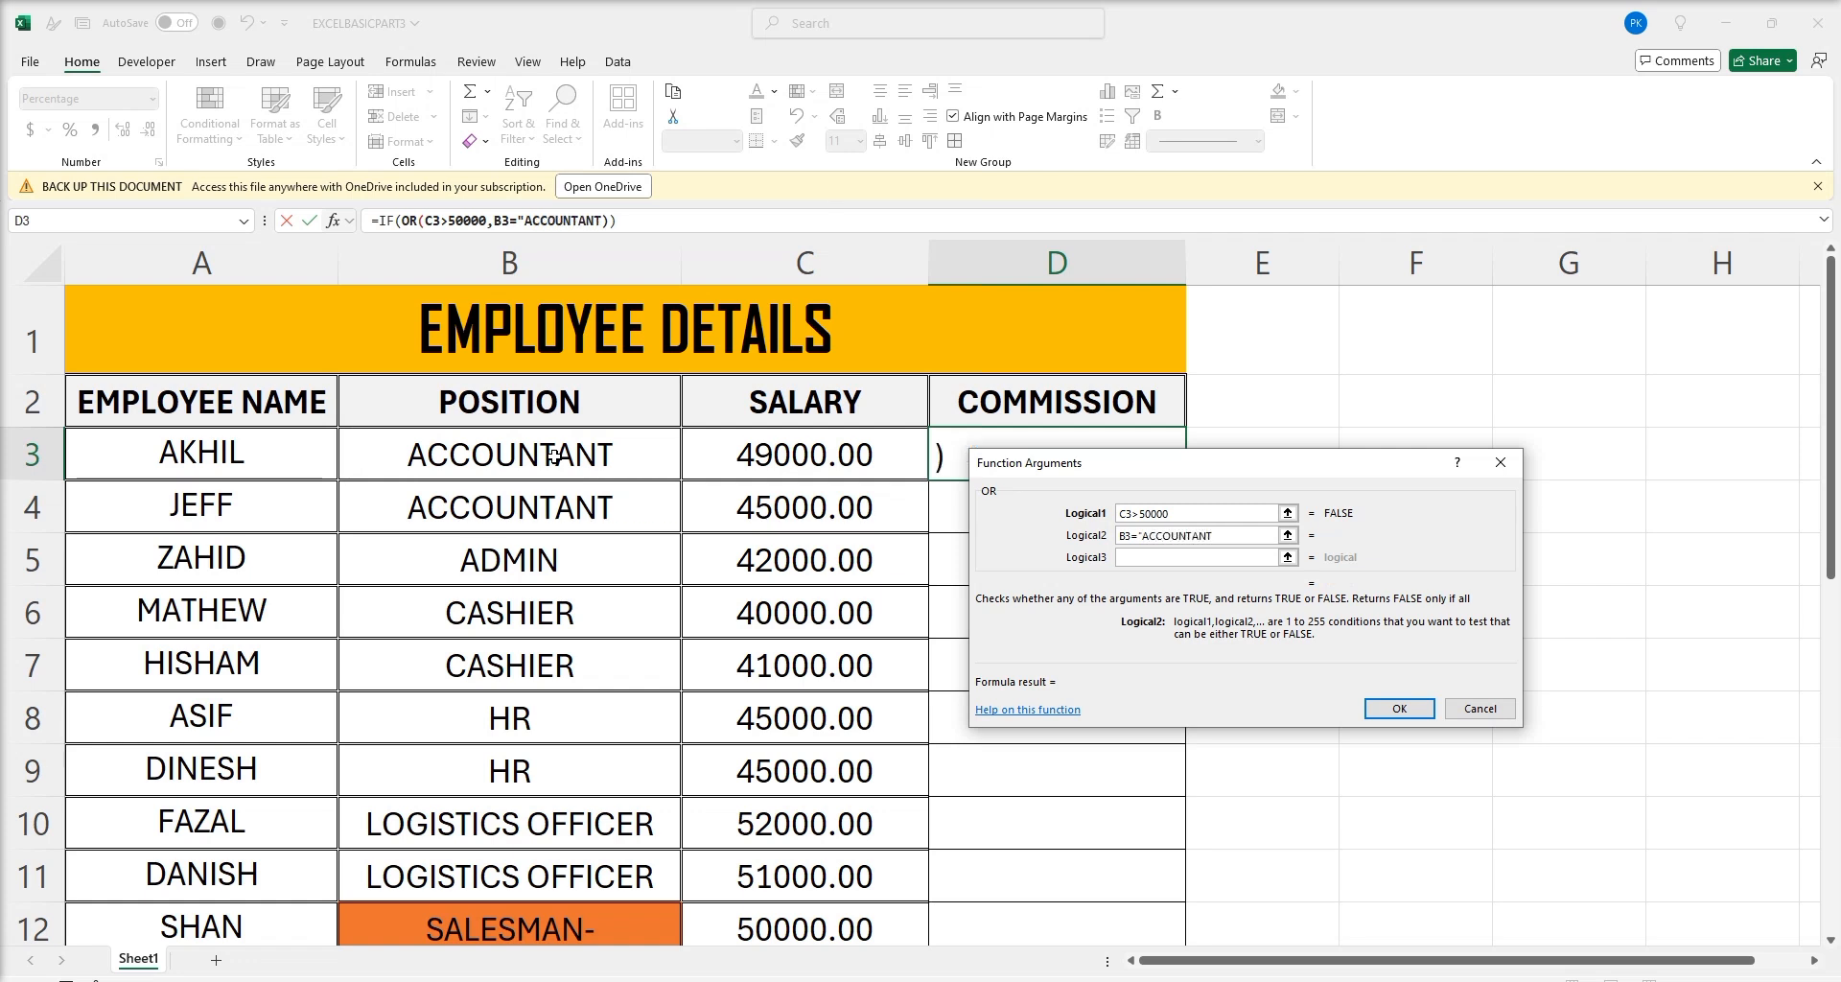
text(")
key(Tab)
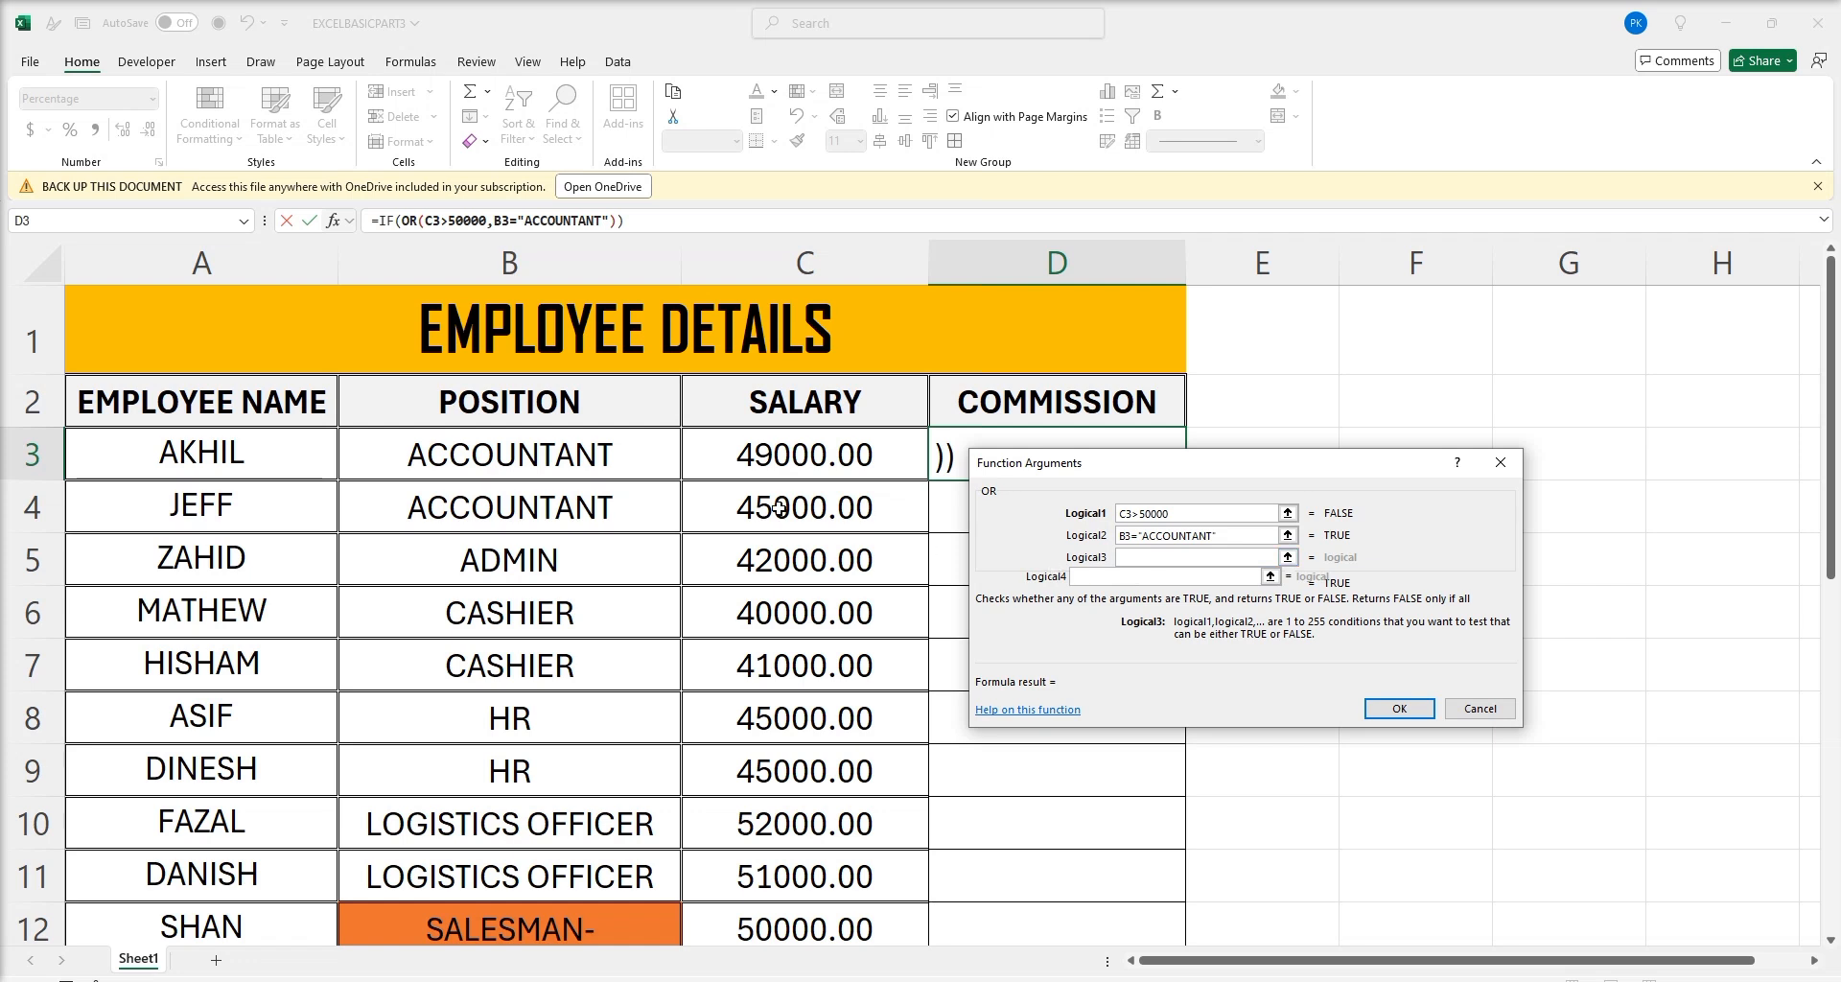
Return to the outer IF arguments, set 5% if true and 2% if false, and complete the D3 formula.
click(394, 221)
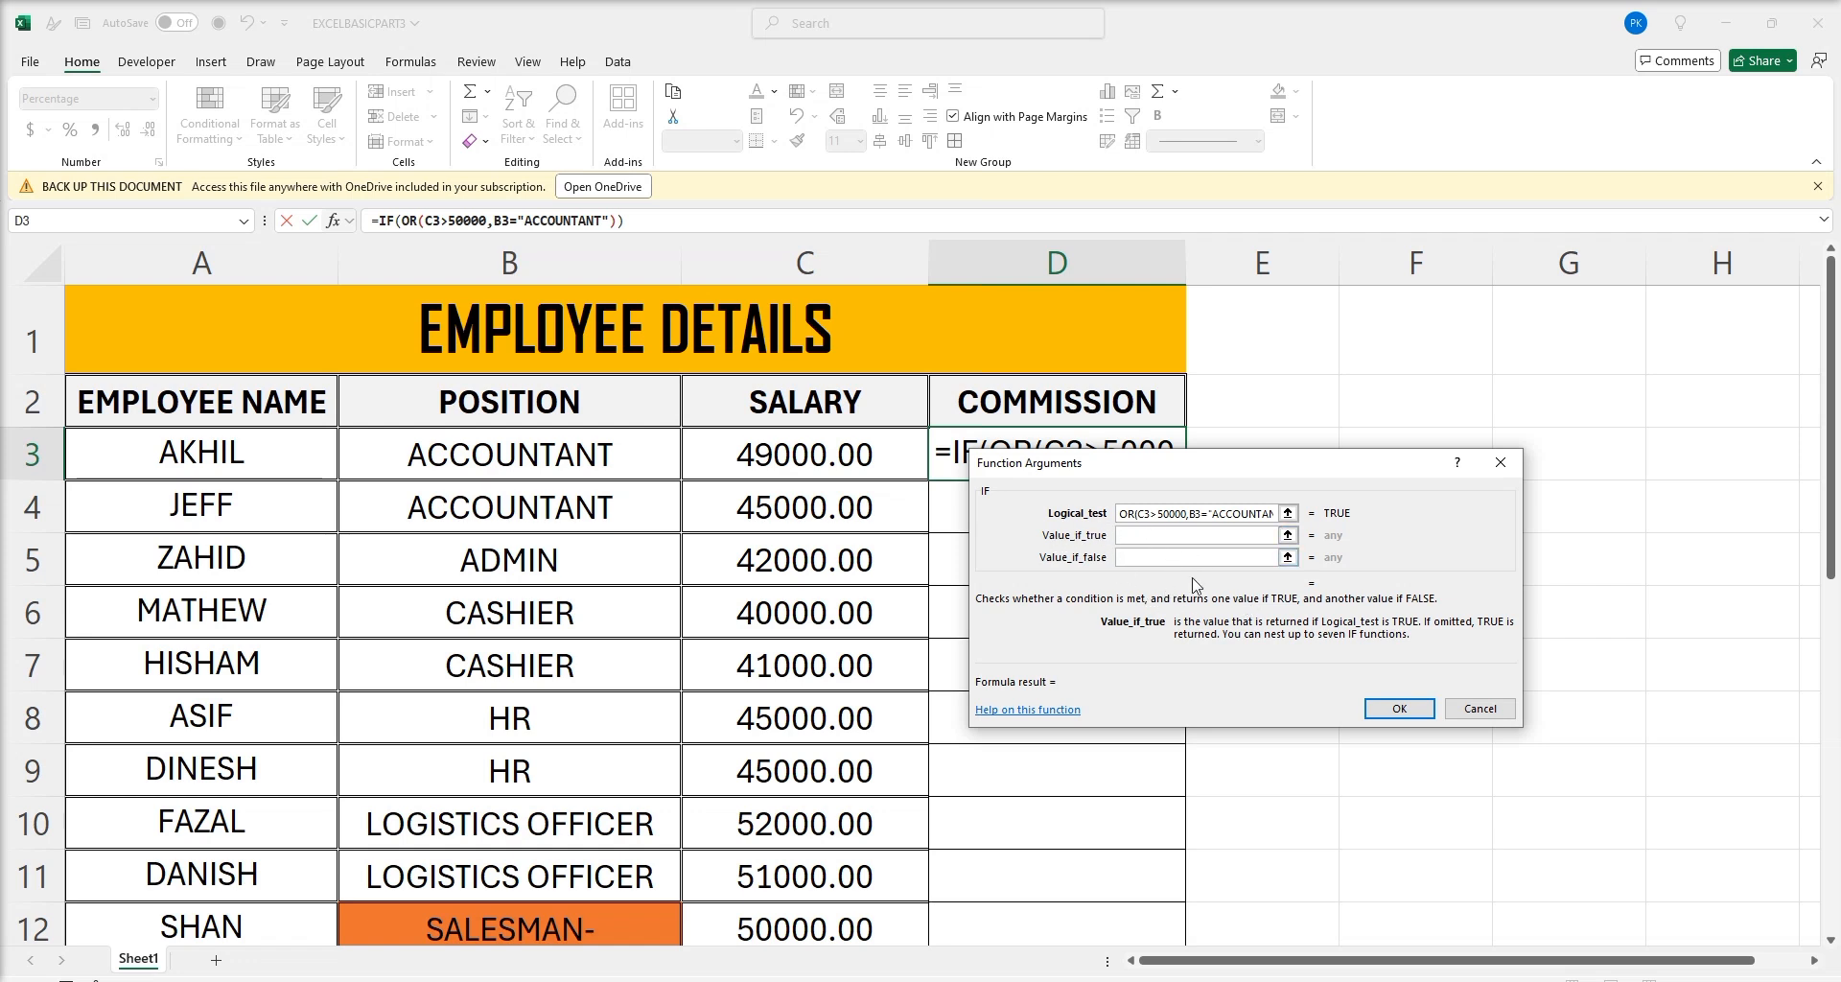
text(5%)
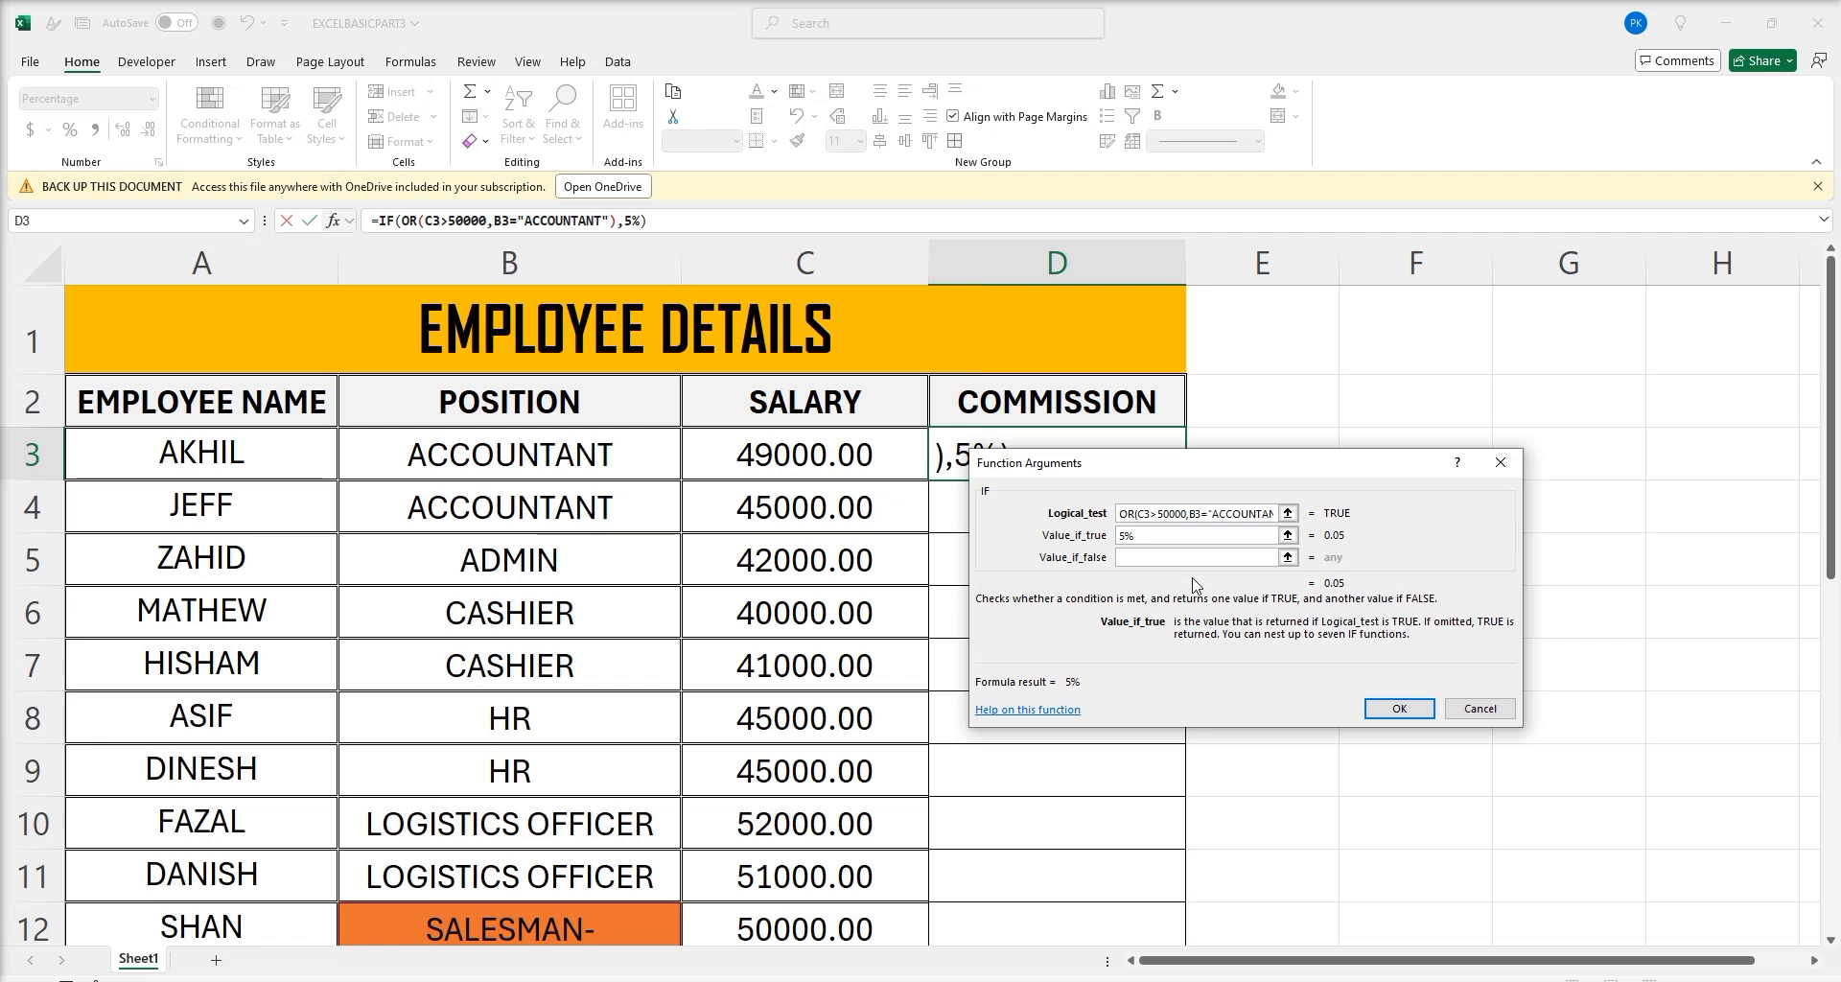
key(Tab)
text(2)
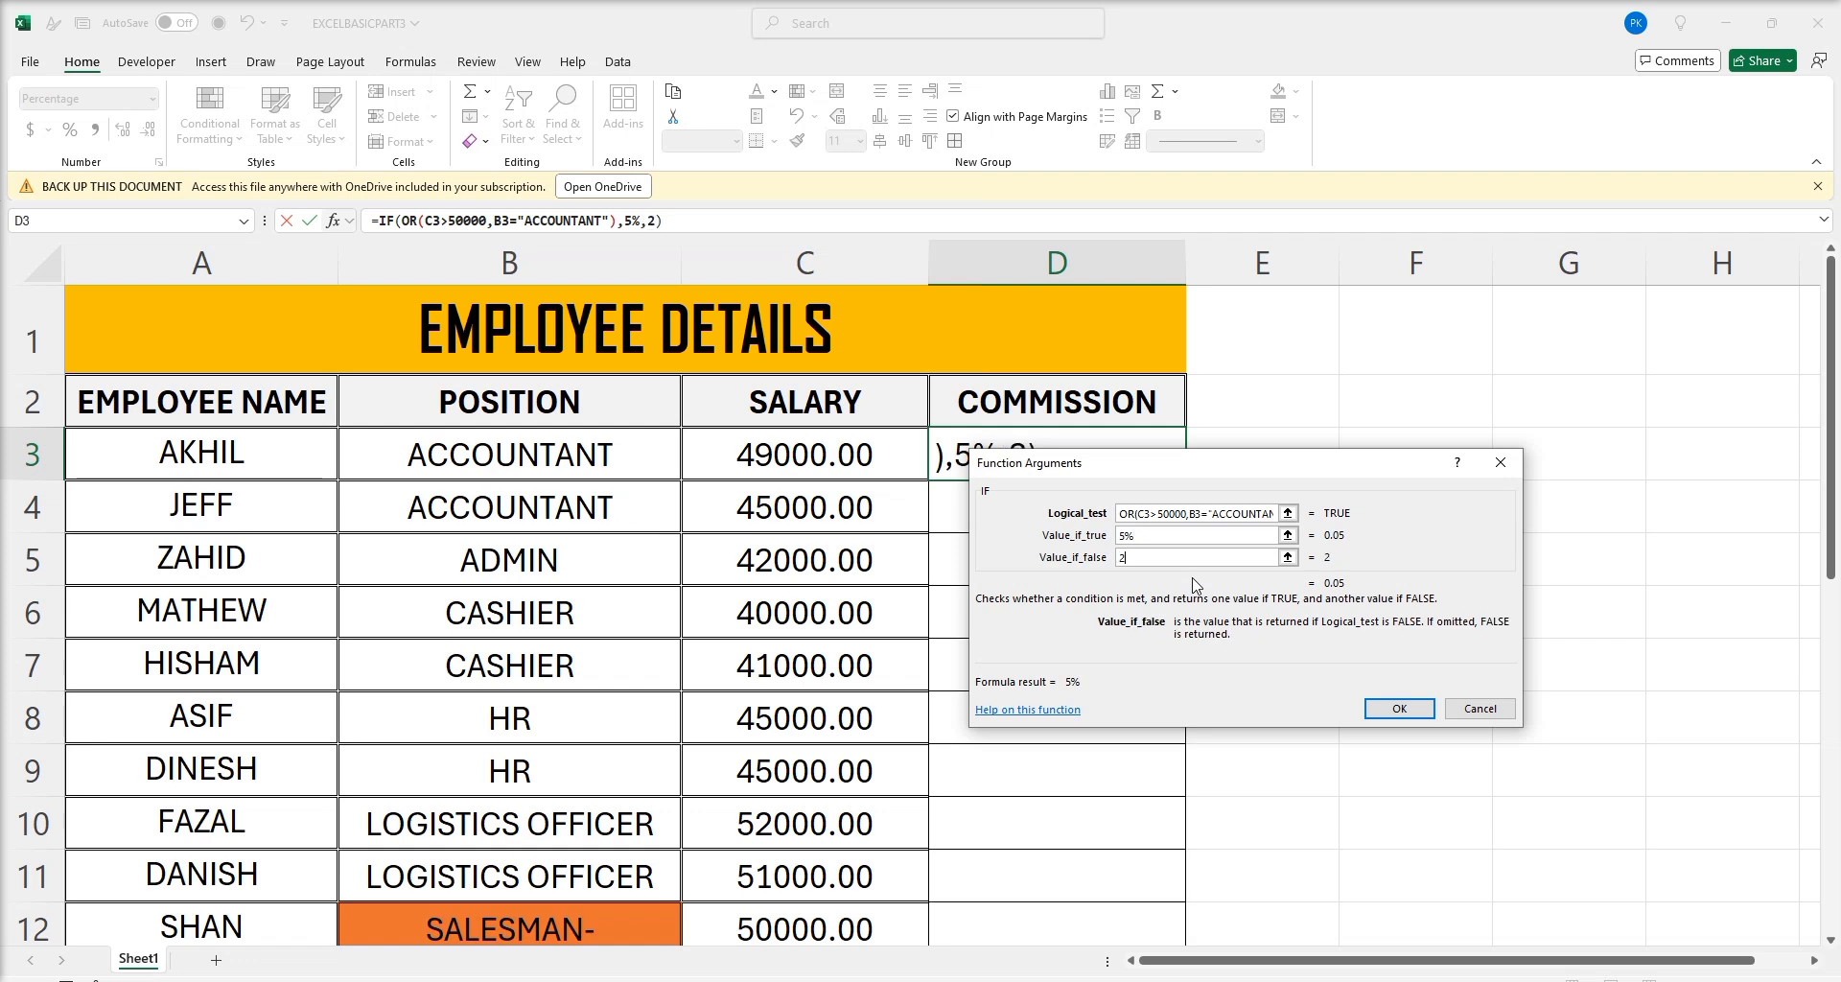
text(%)
key(Return)
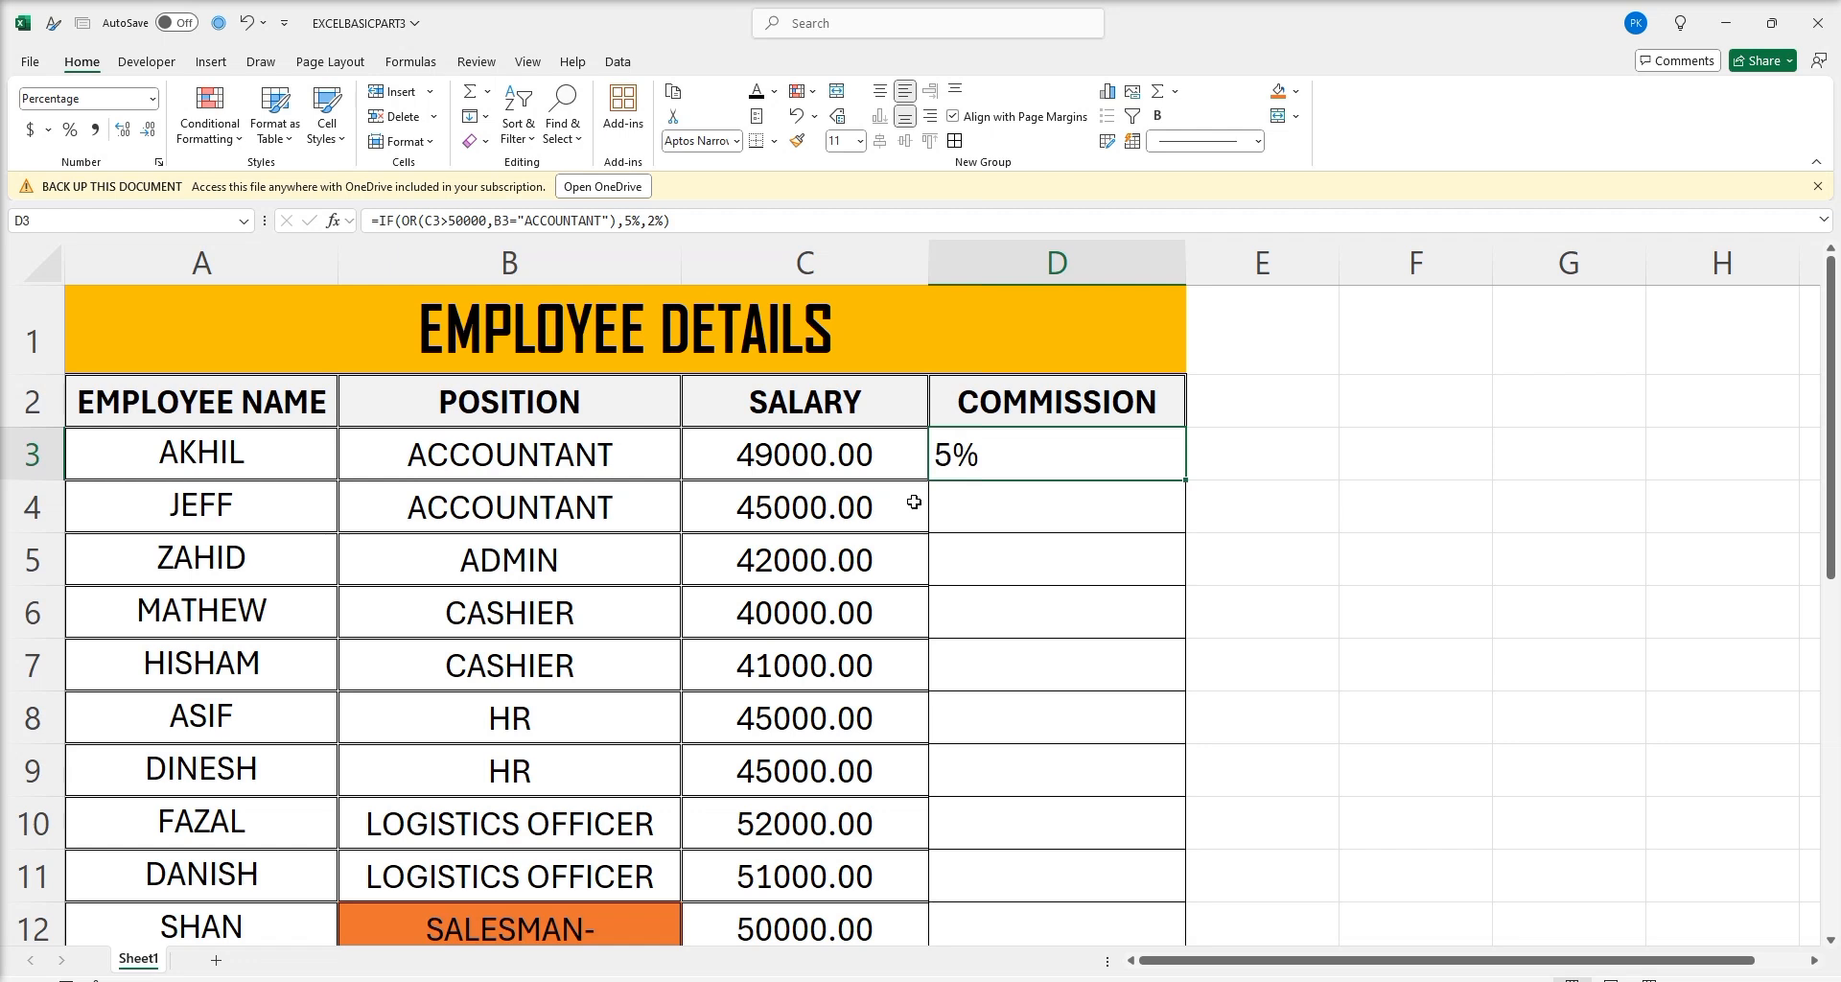
Fill the D3 commission formula down through cell D12.
drag(1187, 477, 1151, 572)
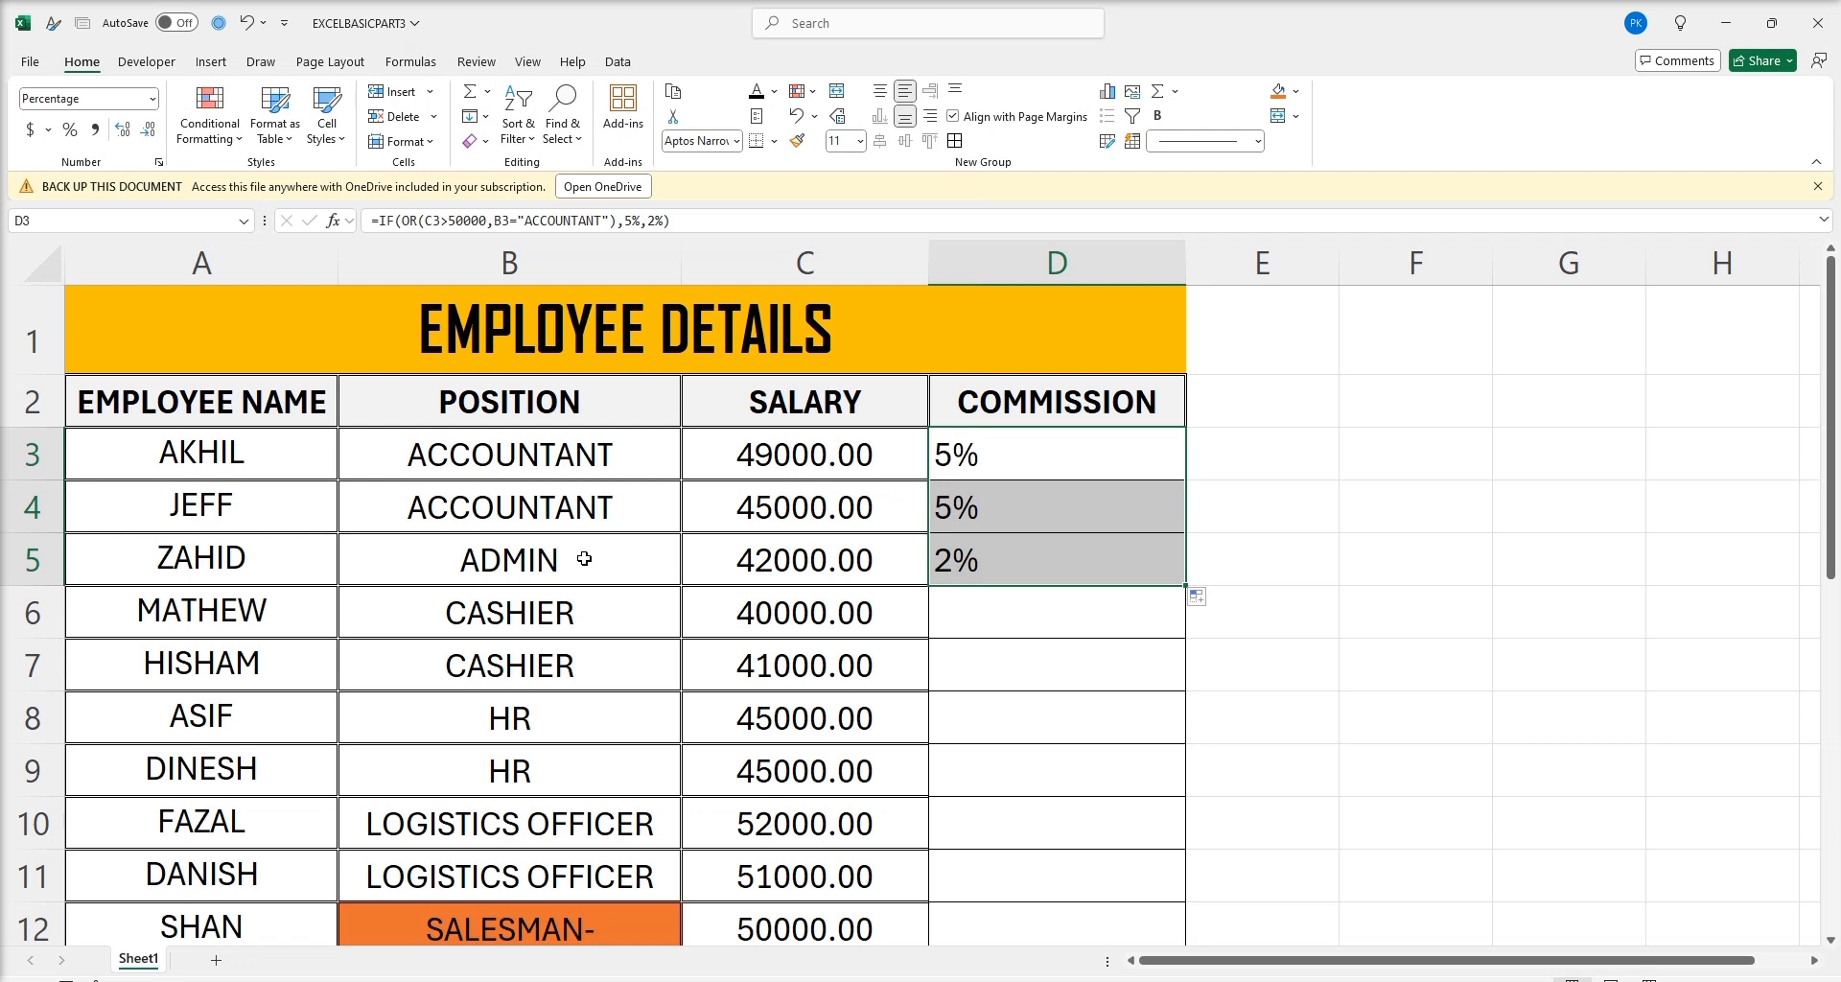
drag(1092, 453, 1077, 547)
drag(1184, 583, 1093, 794)
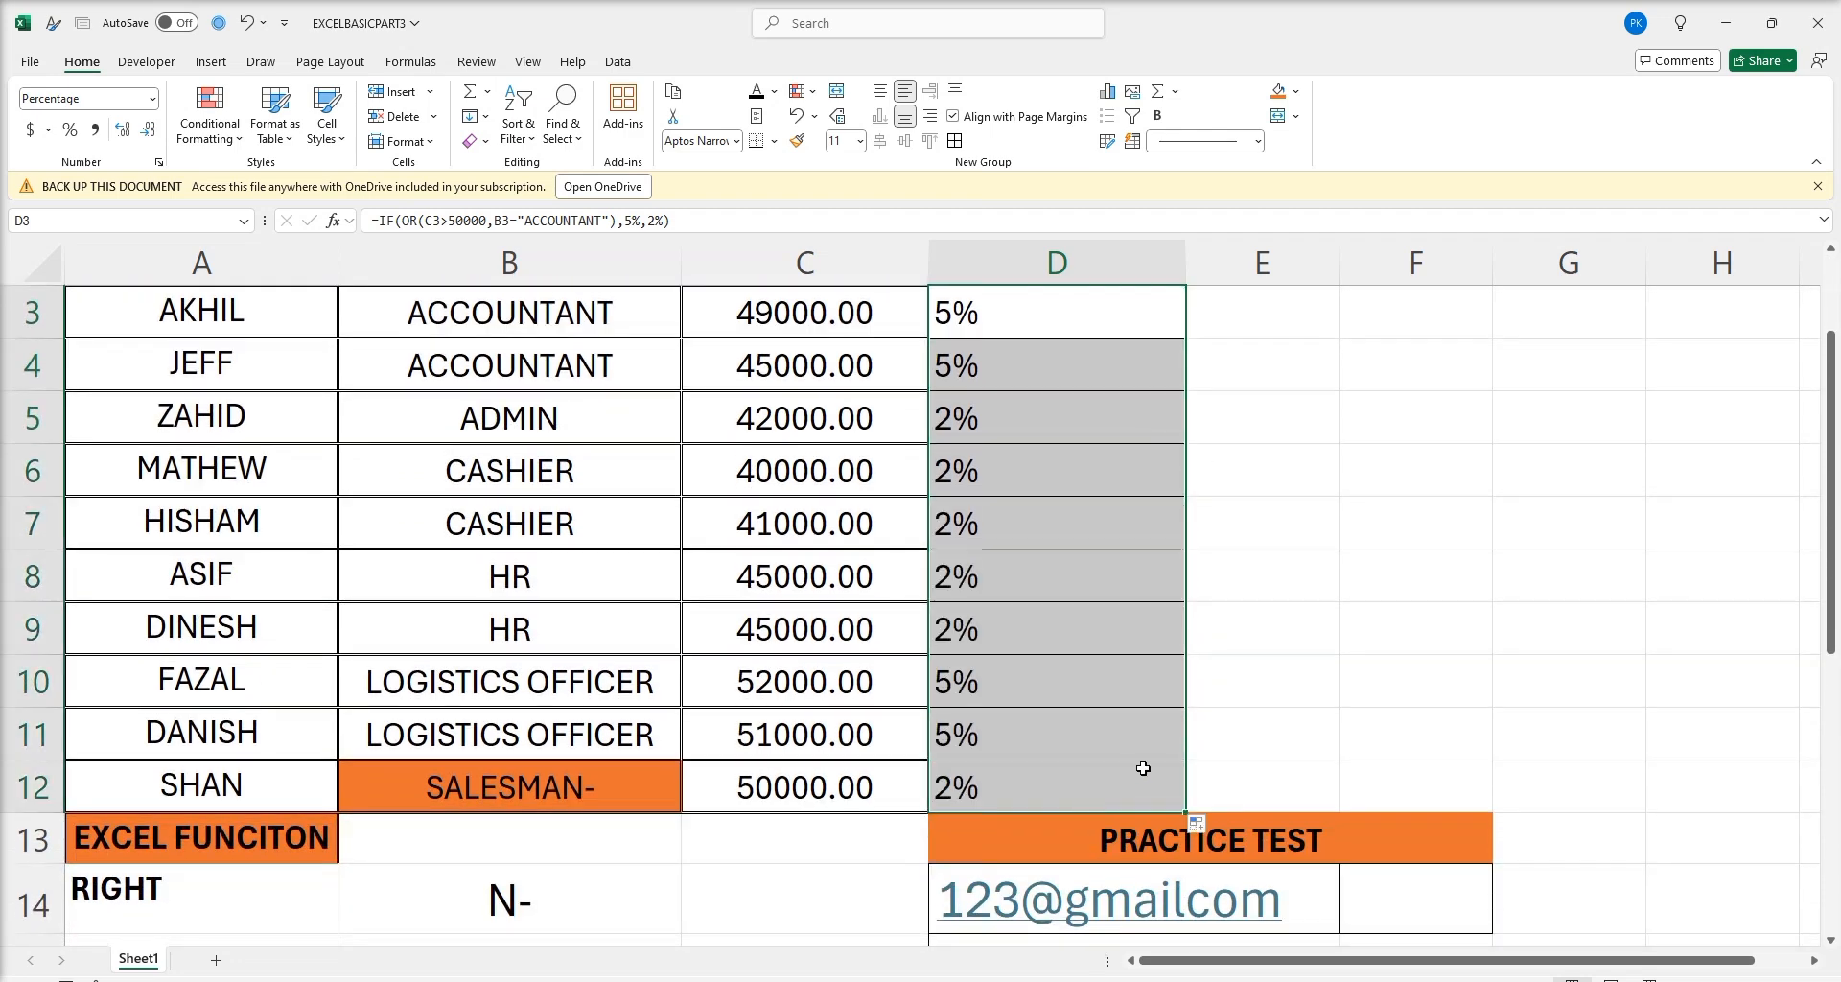
Review the commissions in D3:D12 against the salaries and positions, and examine the IF/OR formula in cell D3.
scroll(1148, 666, up, 1)
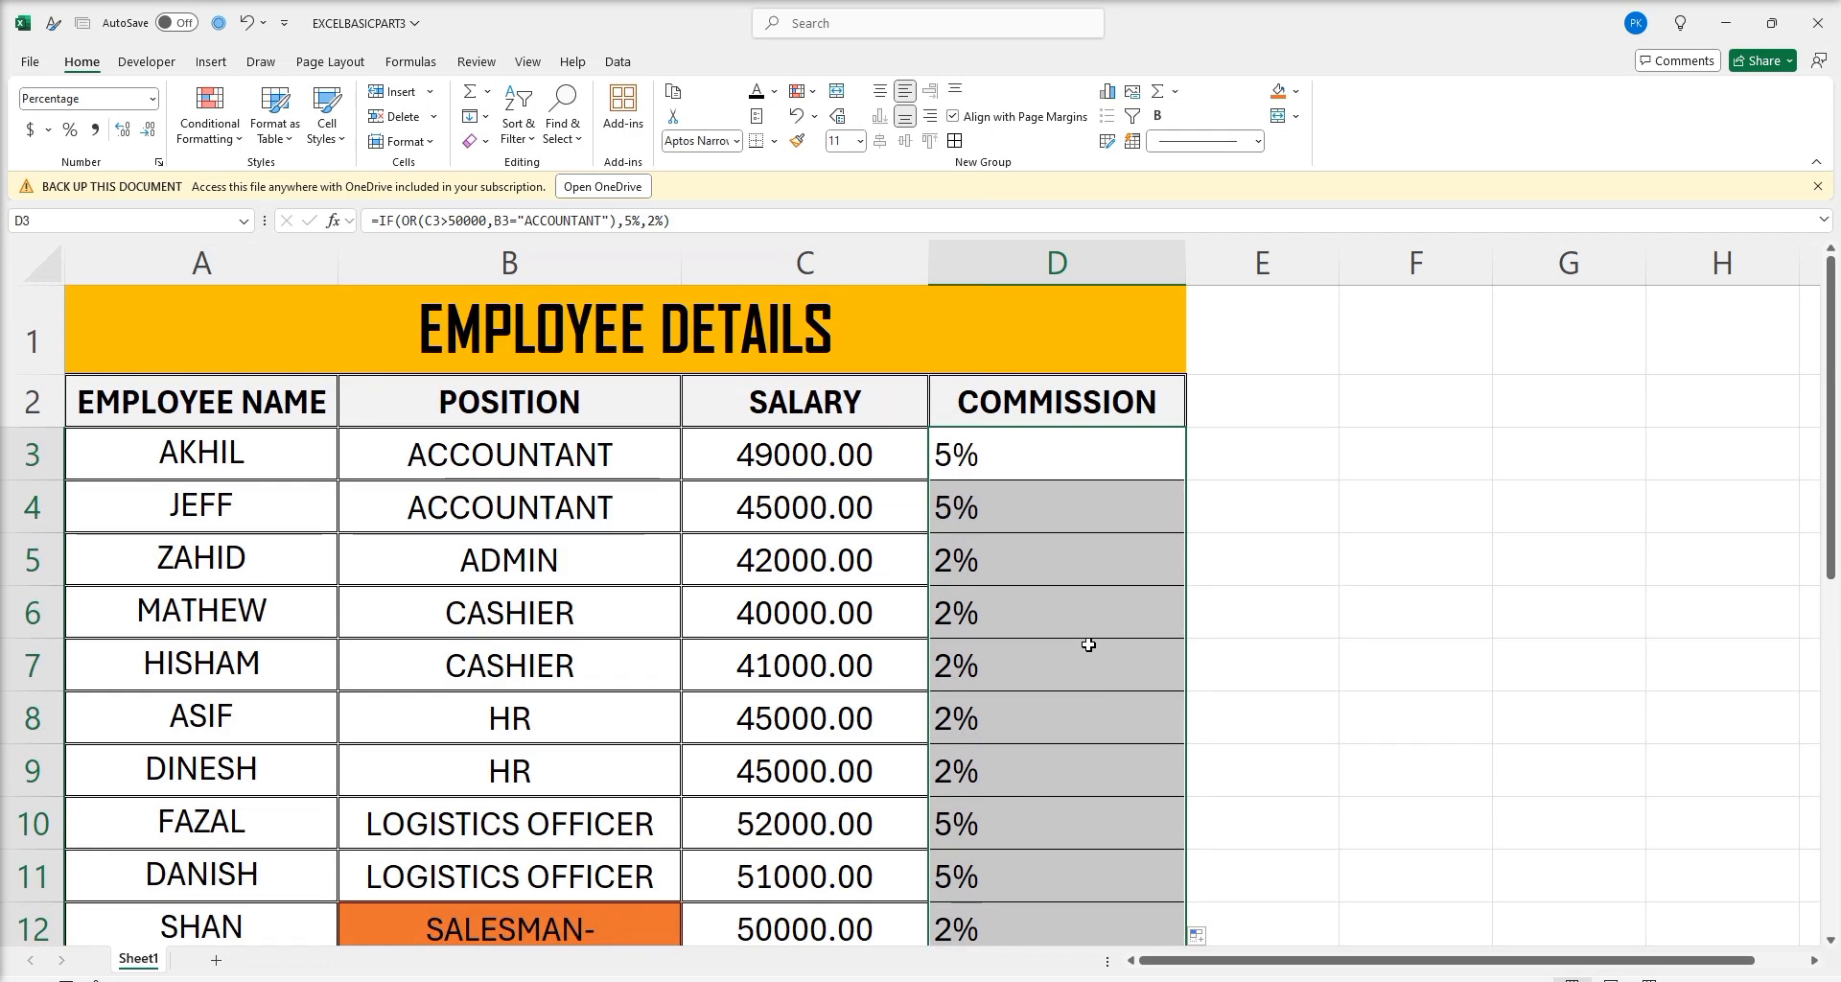
scroll(1089, 644, down, 1)
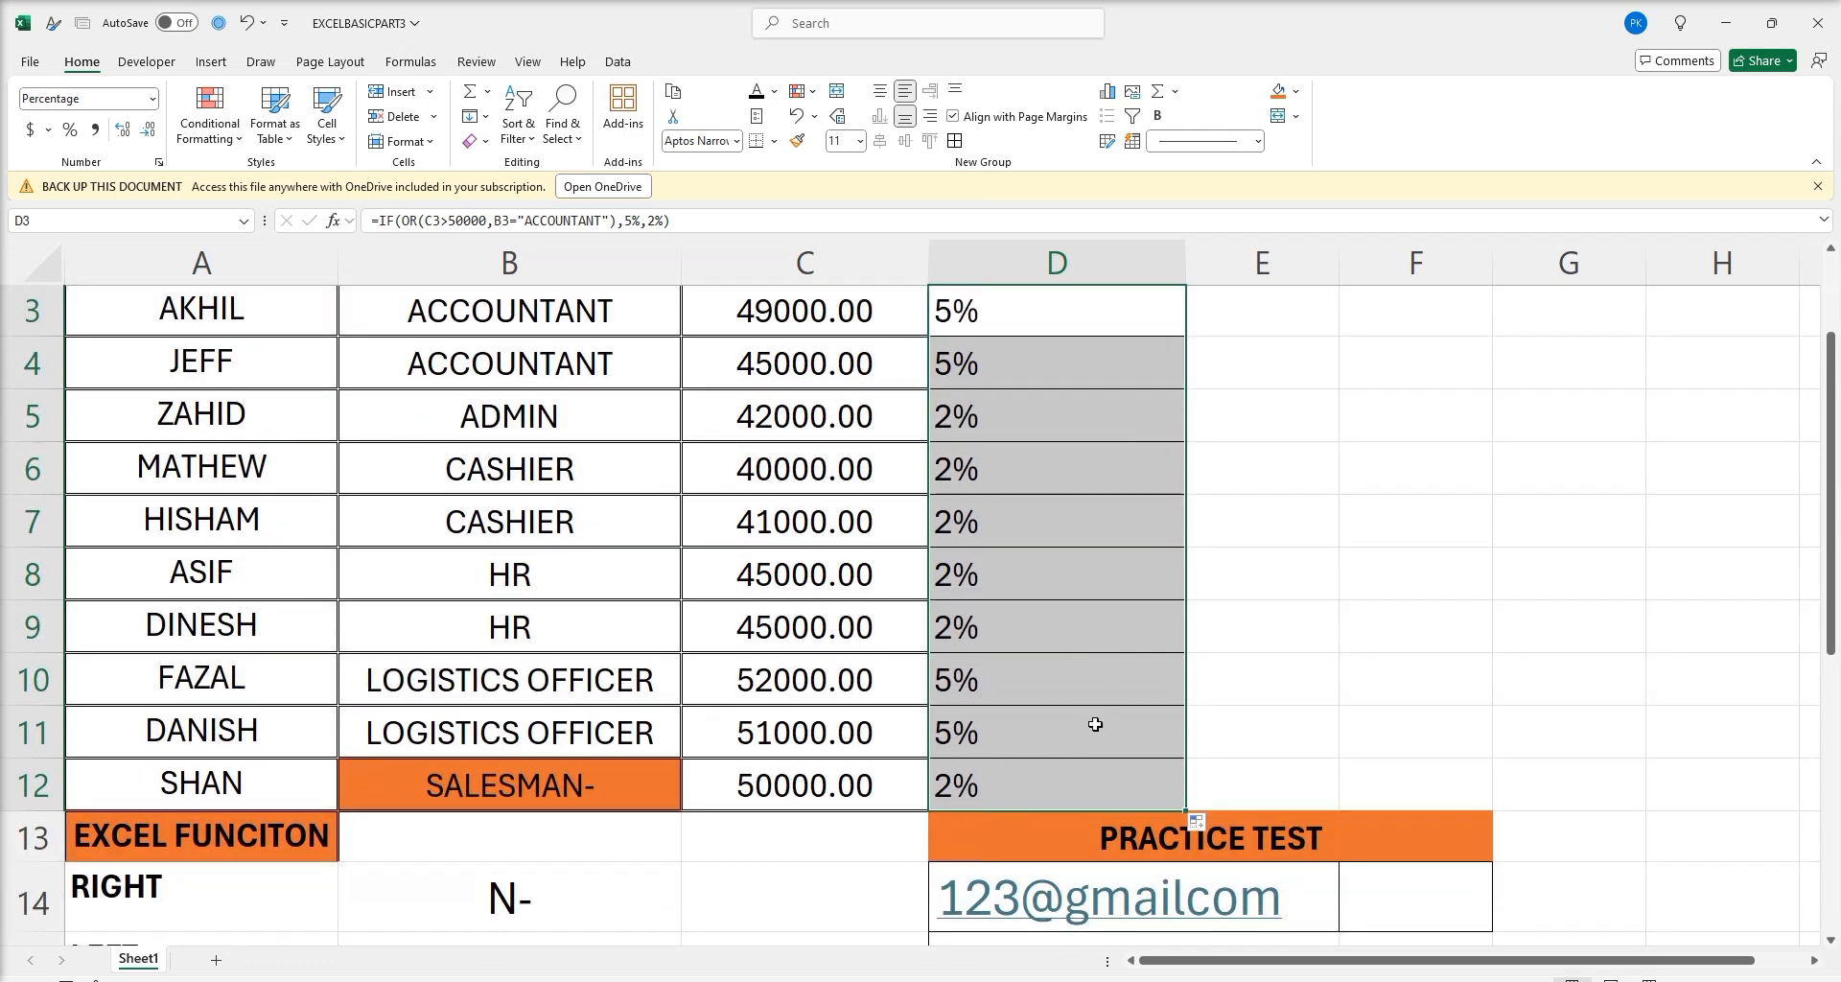
scroll(1095, 724, up, 1)
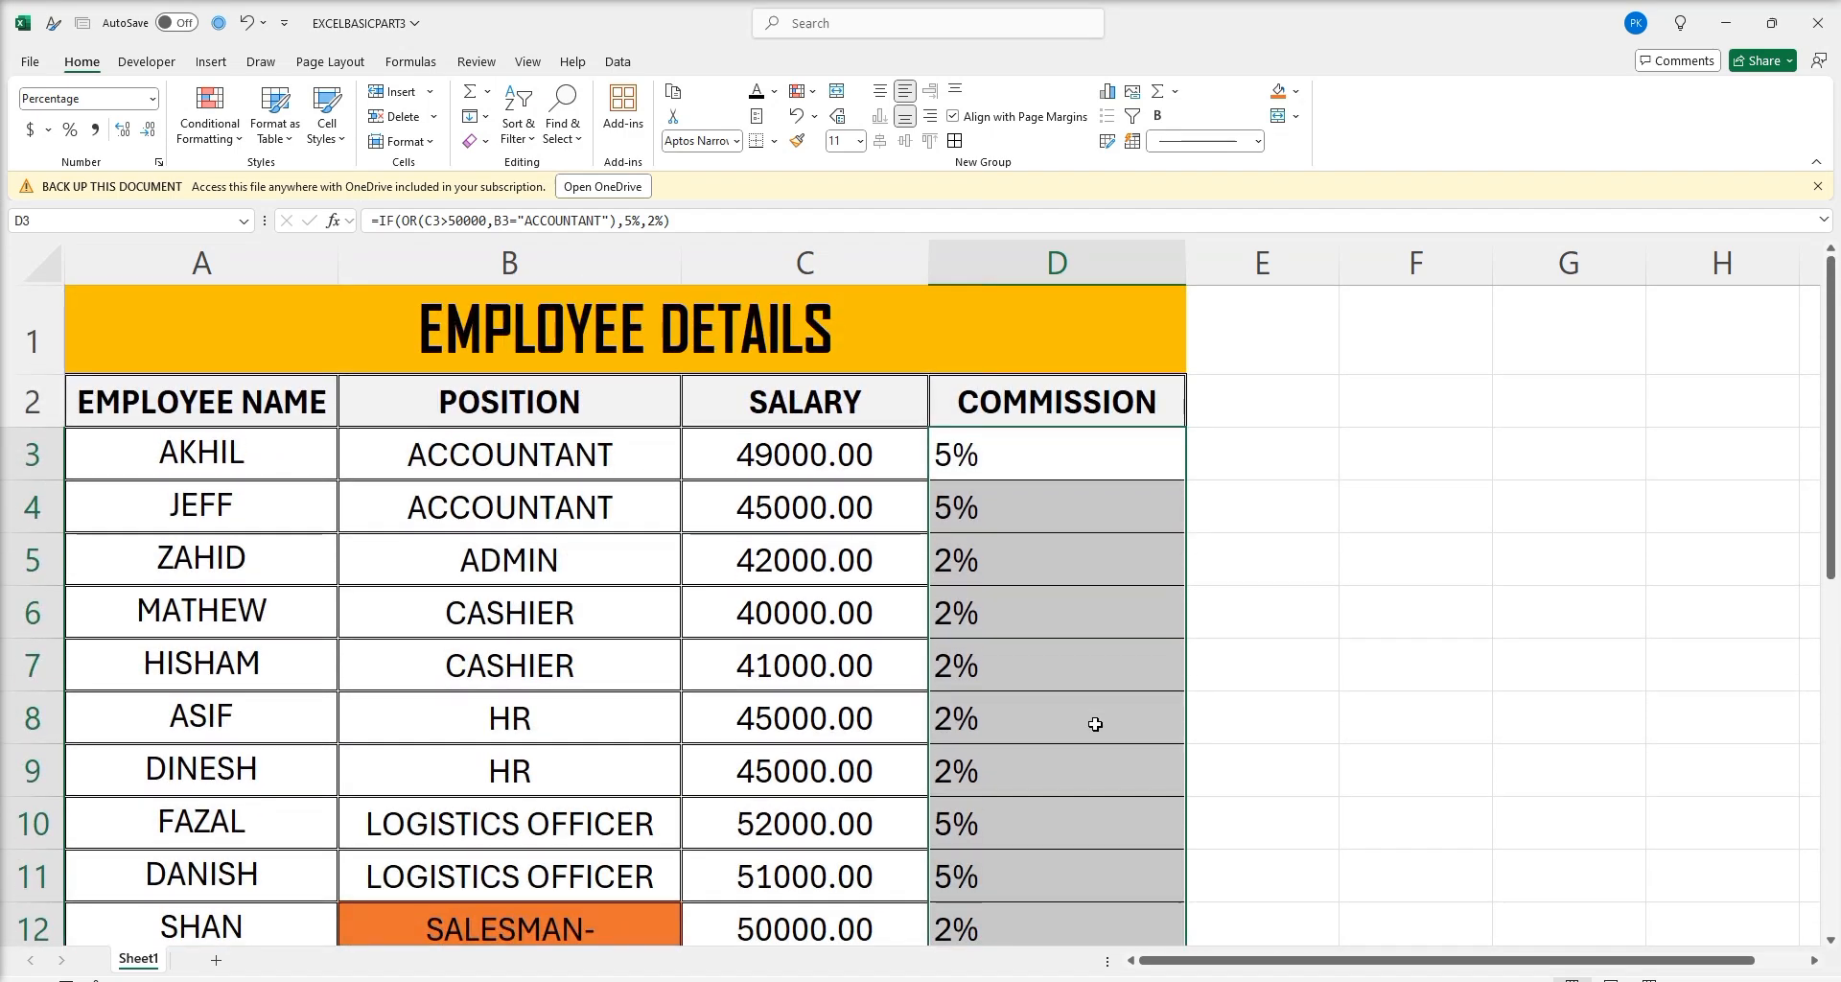
scroll(1091, 705, down, 1)
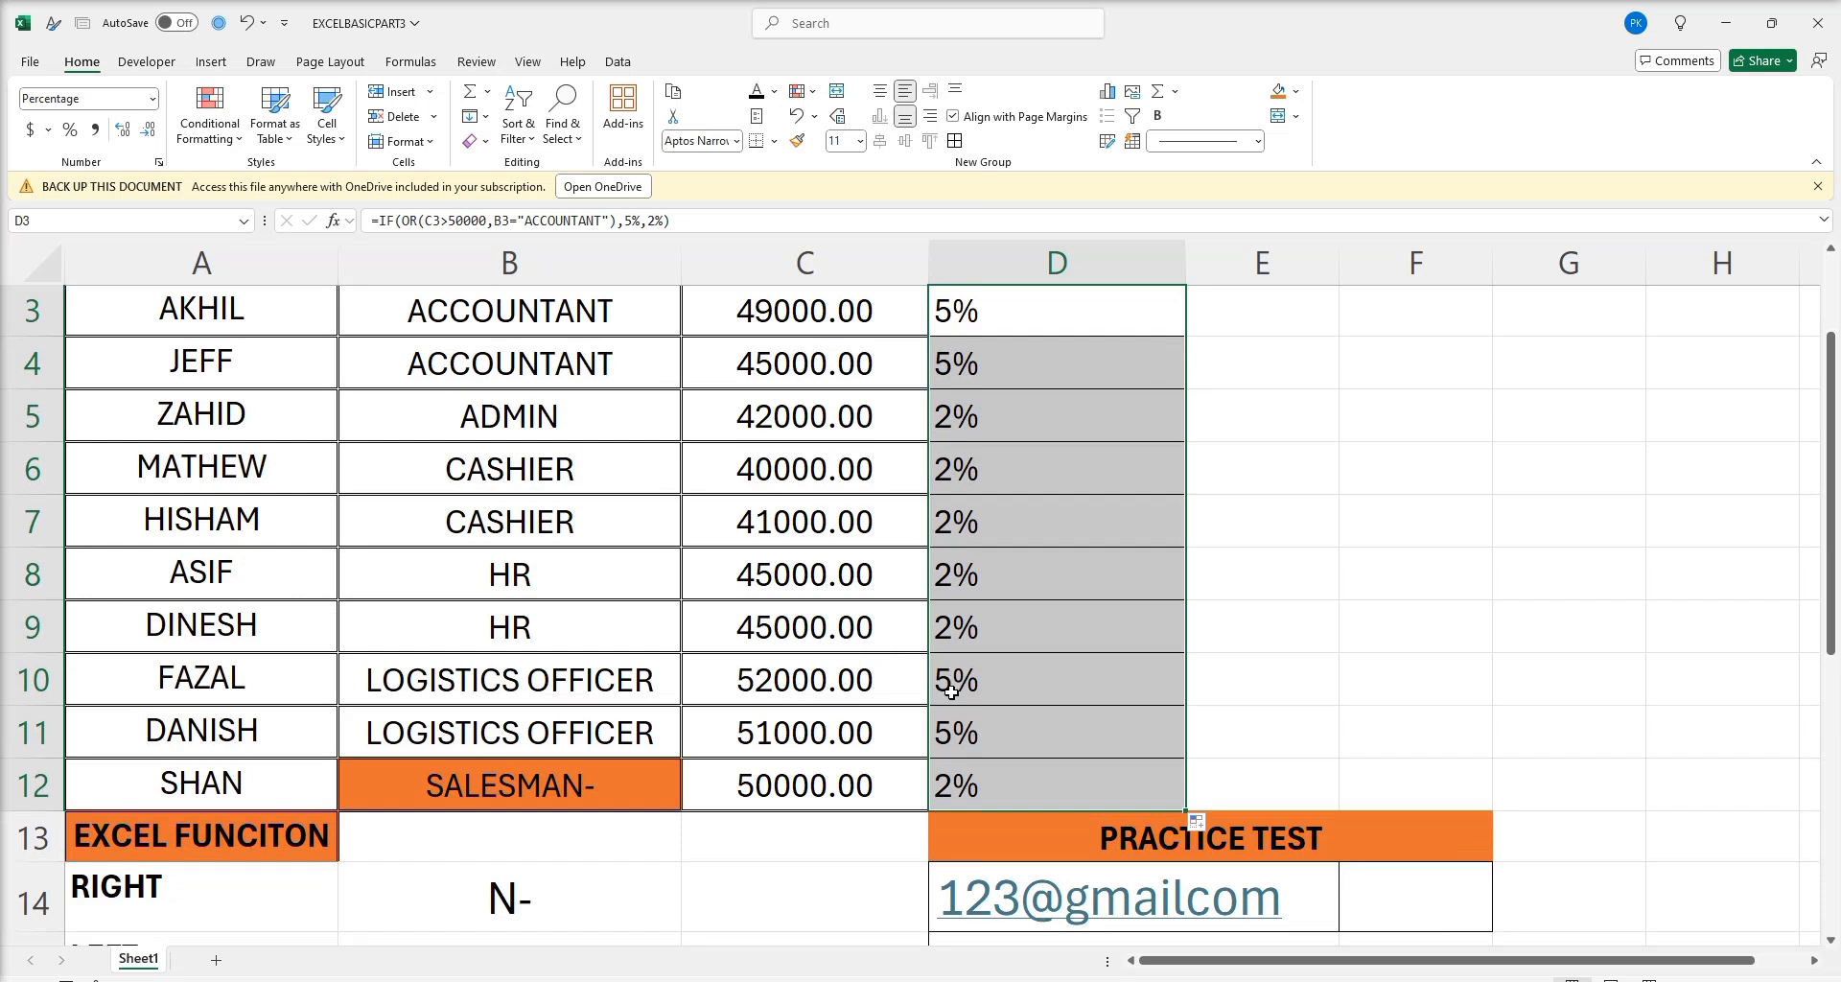
scroll(980, 624, up, 1)
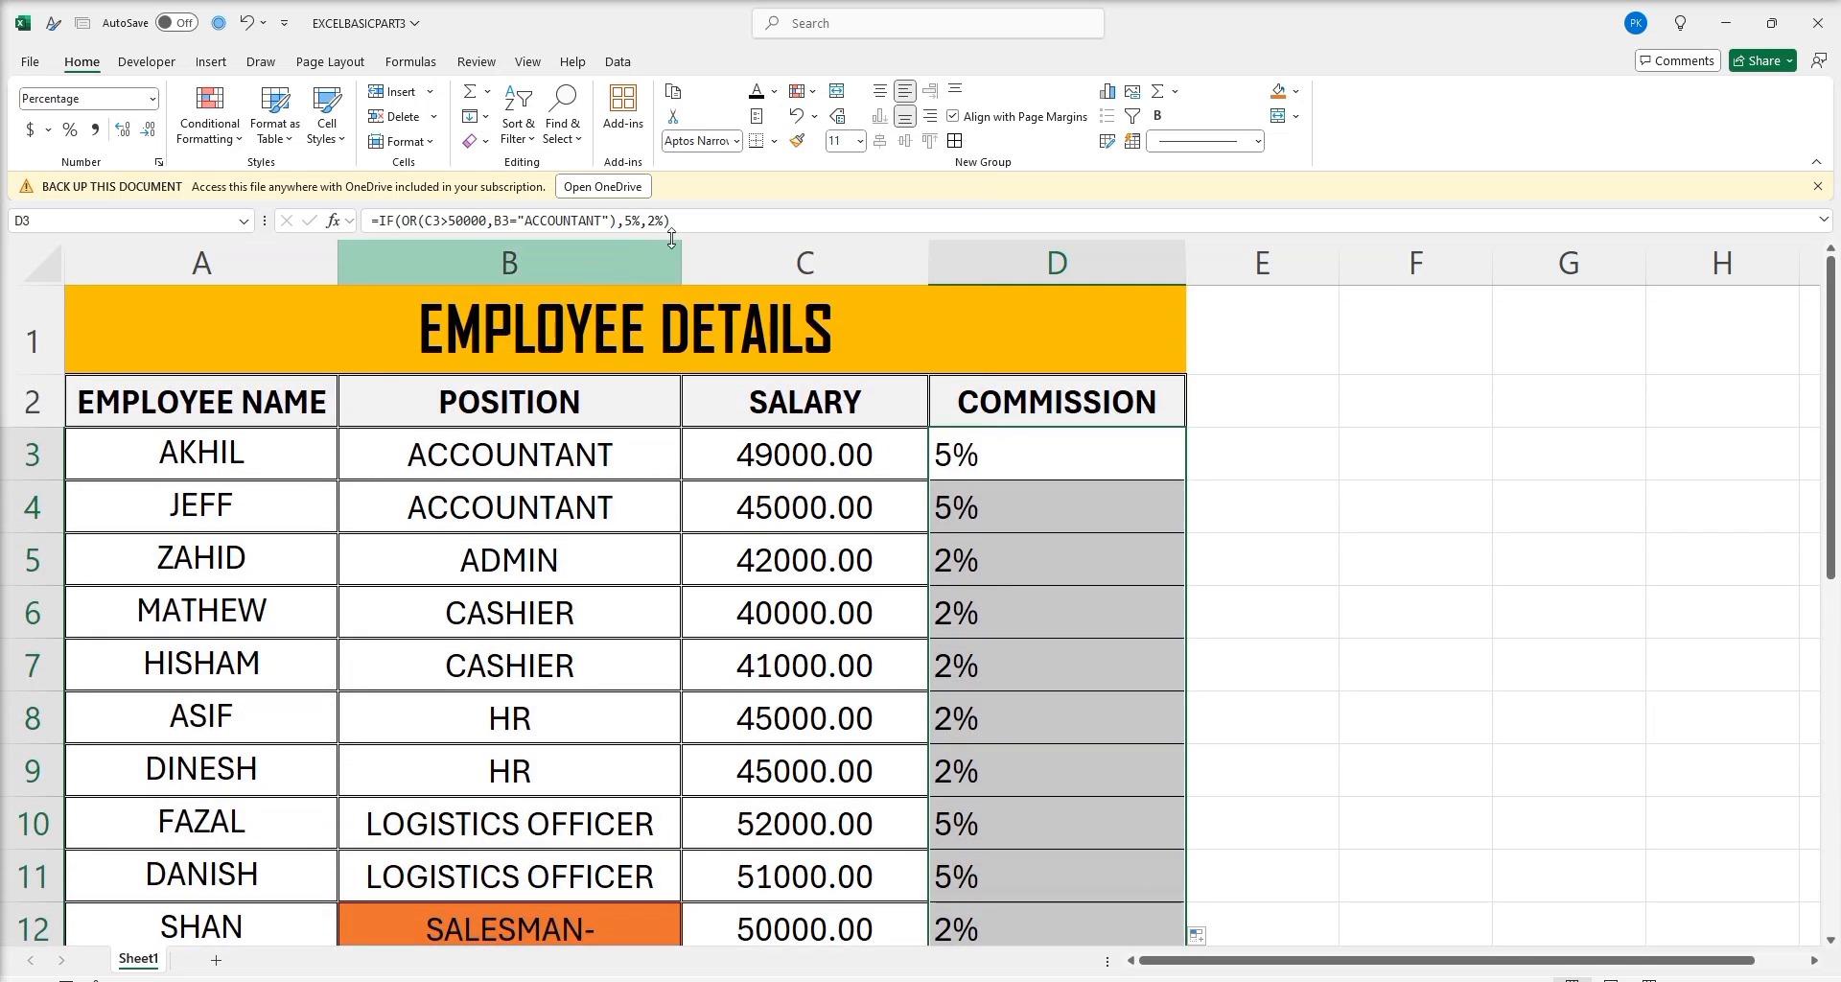
drag(670, 221, 388, 233)
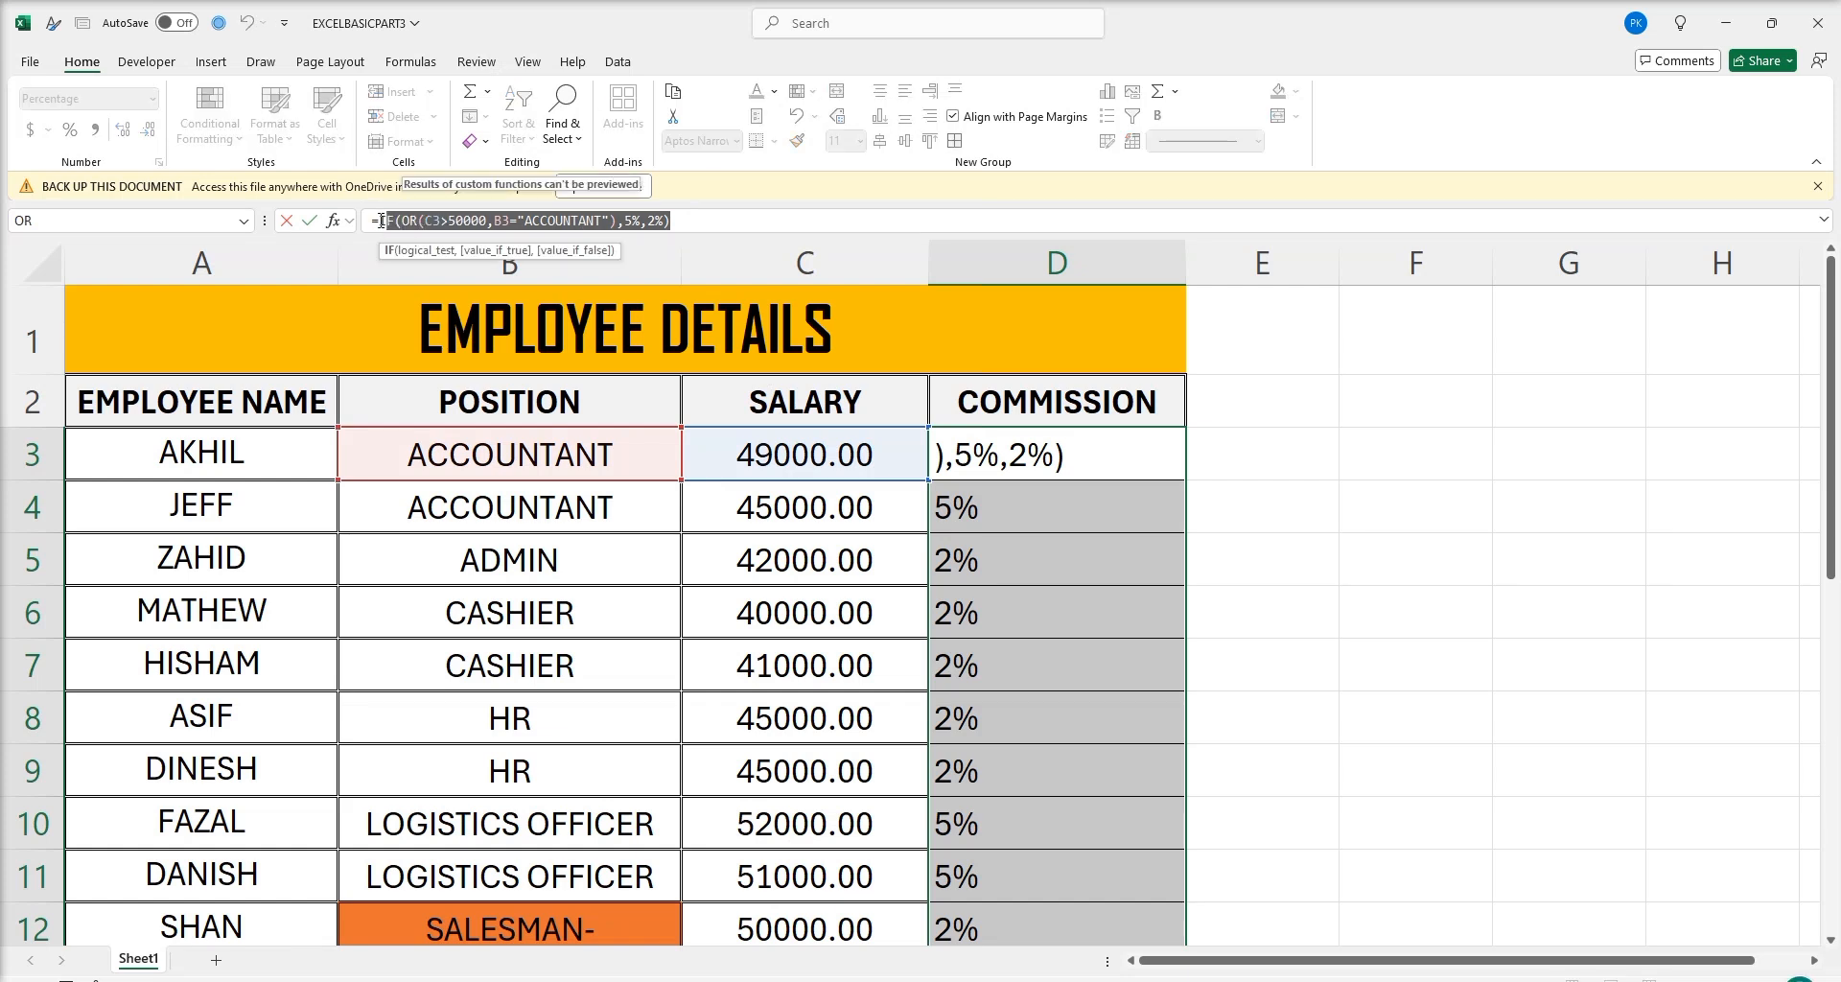
click(381, 220)
drag(382, 220, 674, 222)
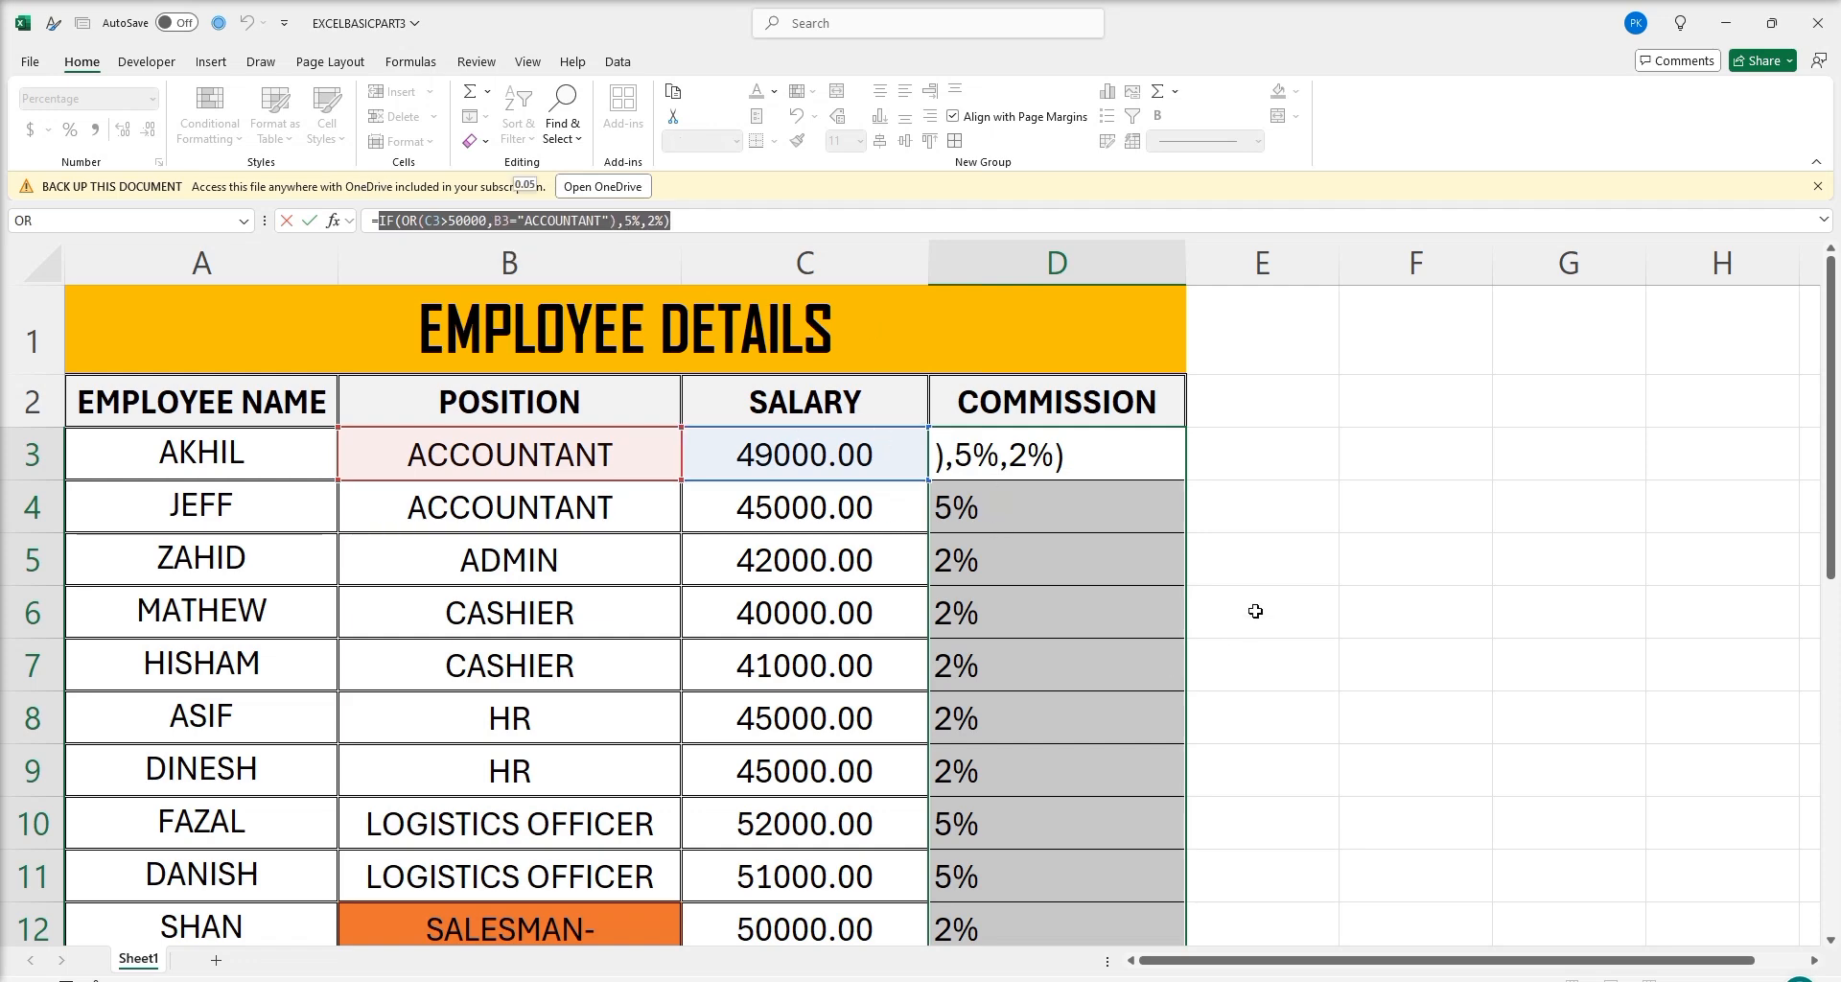
click(1306, 578)
key(Escape)
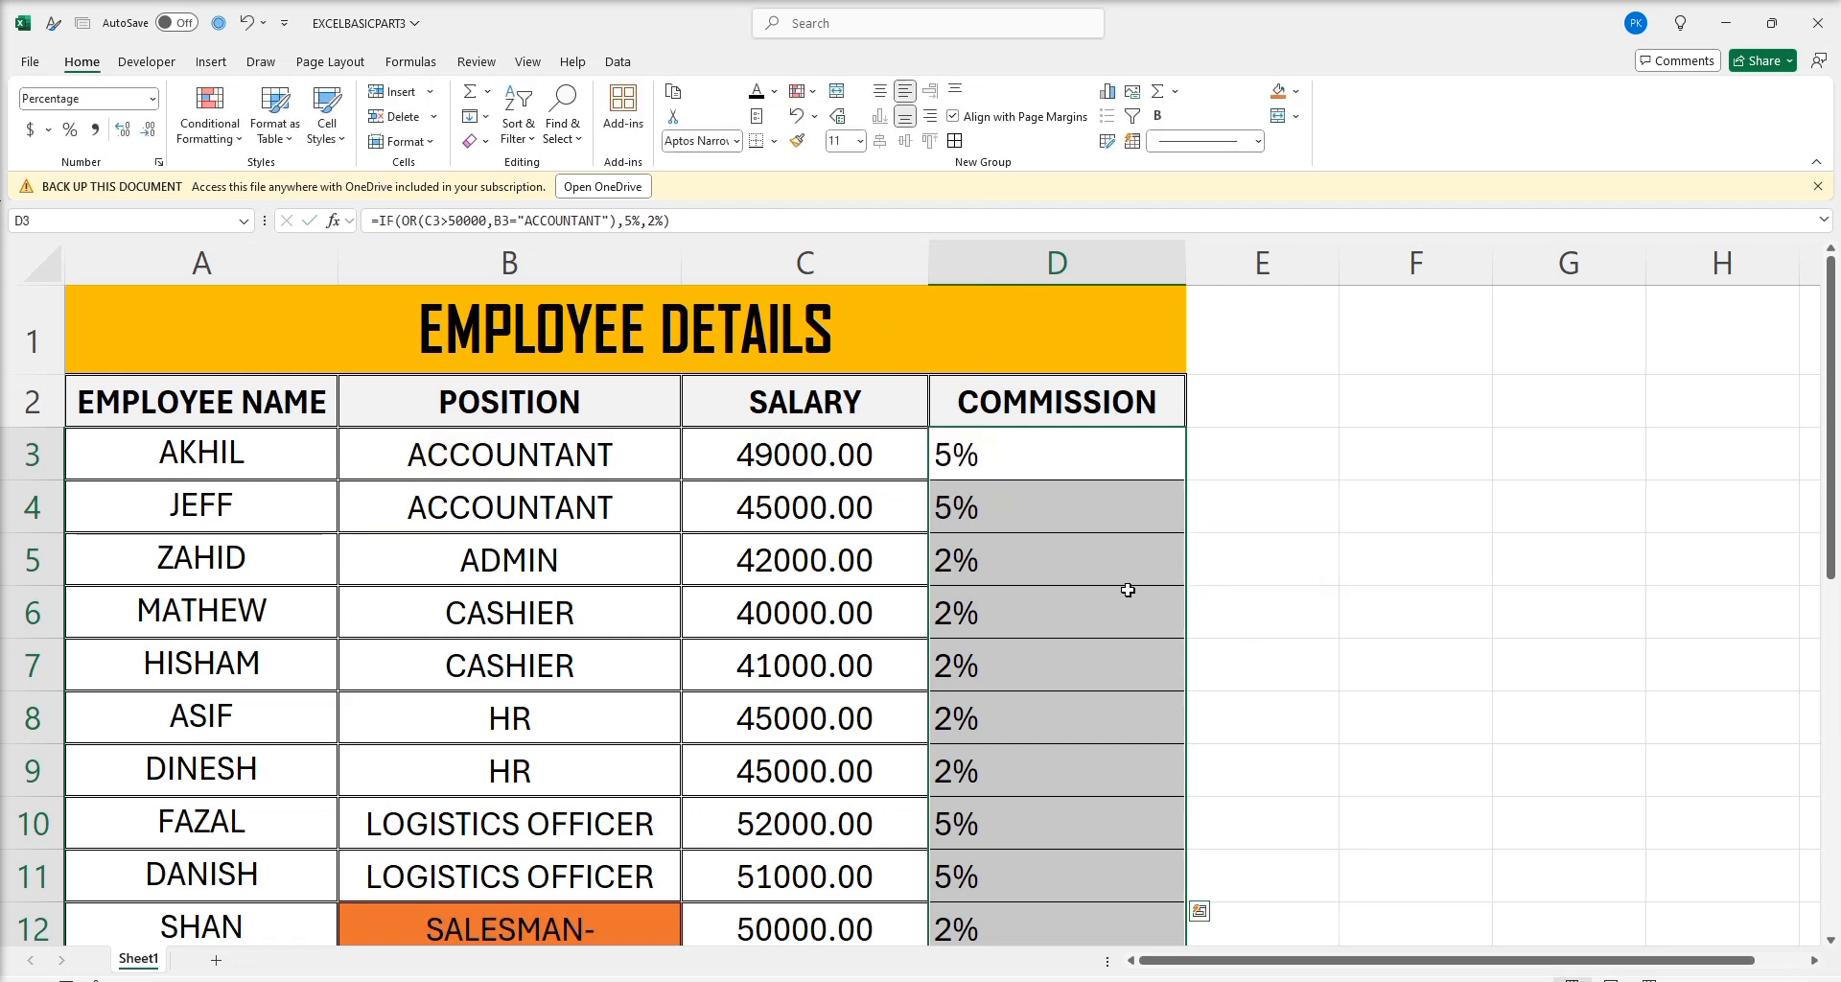
Examine the text function list and the PRACTICE TEST e-mail entries below the employee table.
scroll(1124, 590, down, 2)
scroll(1131, 598, down, 1)
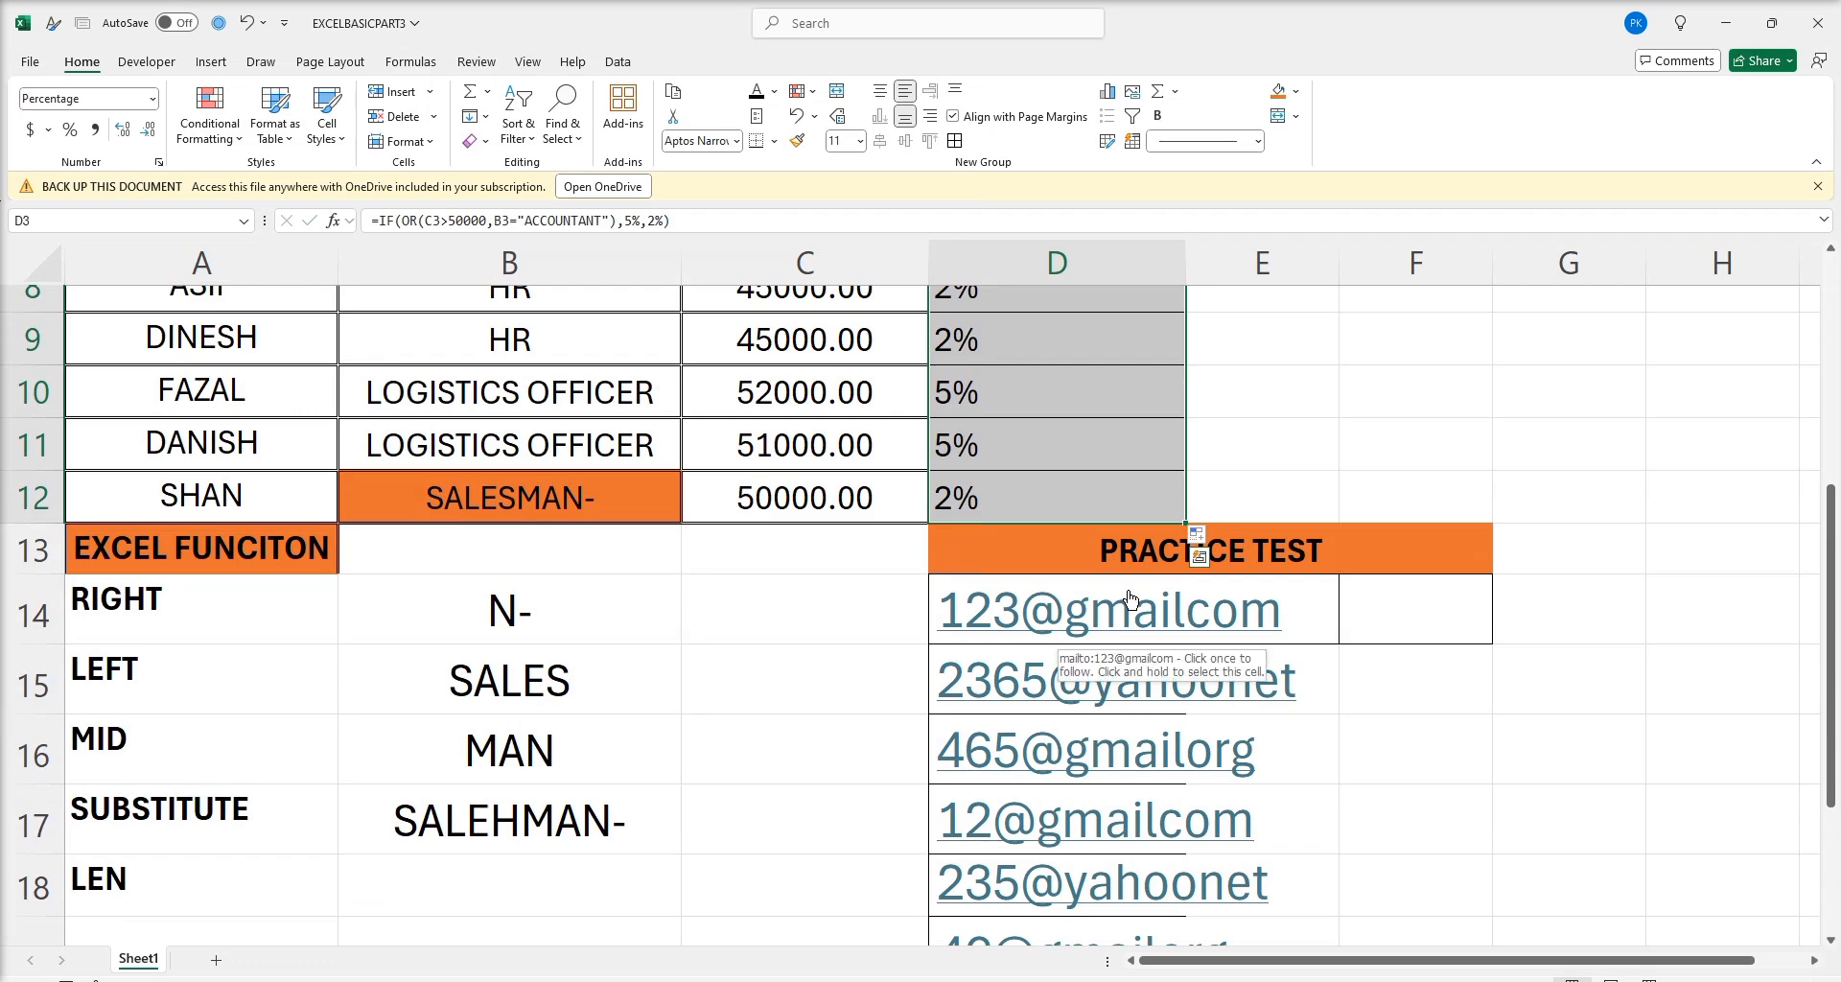
scroll(1126, 588, up, 2)
scroll(1126, 588, down, 2)
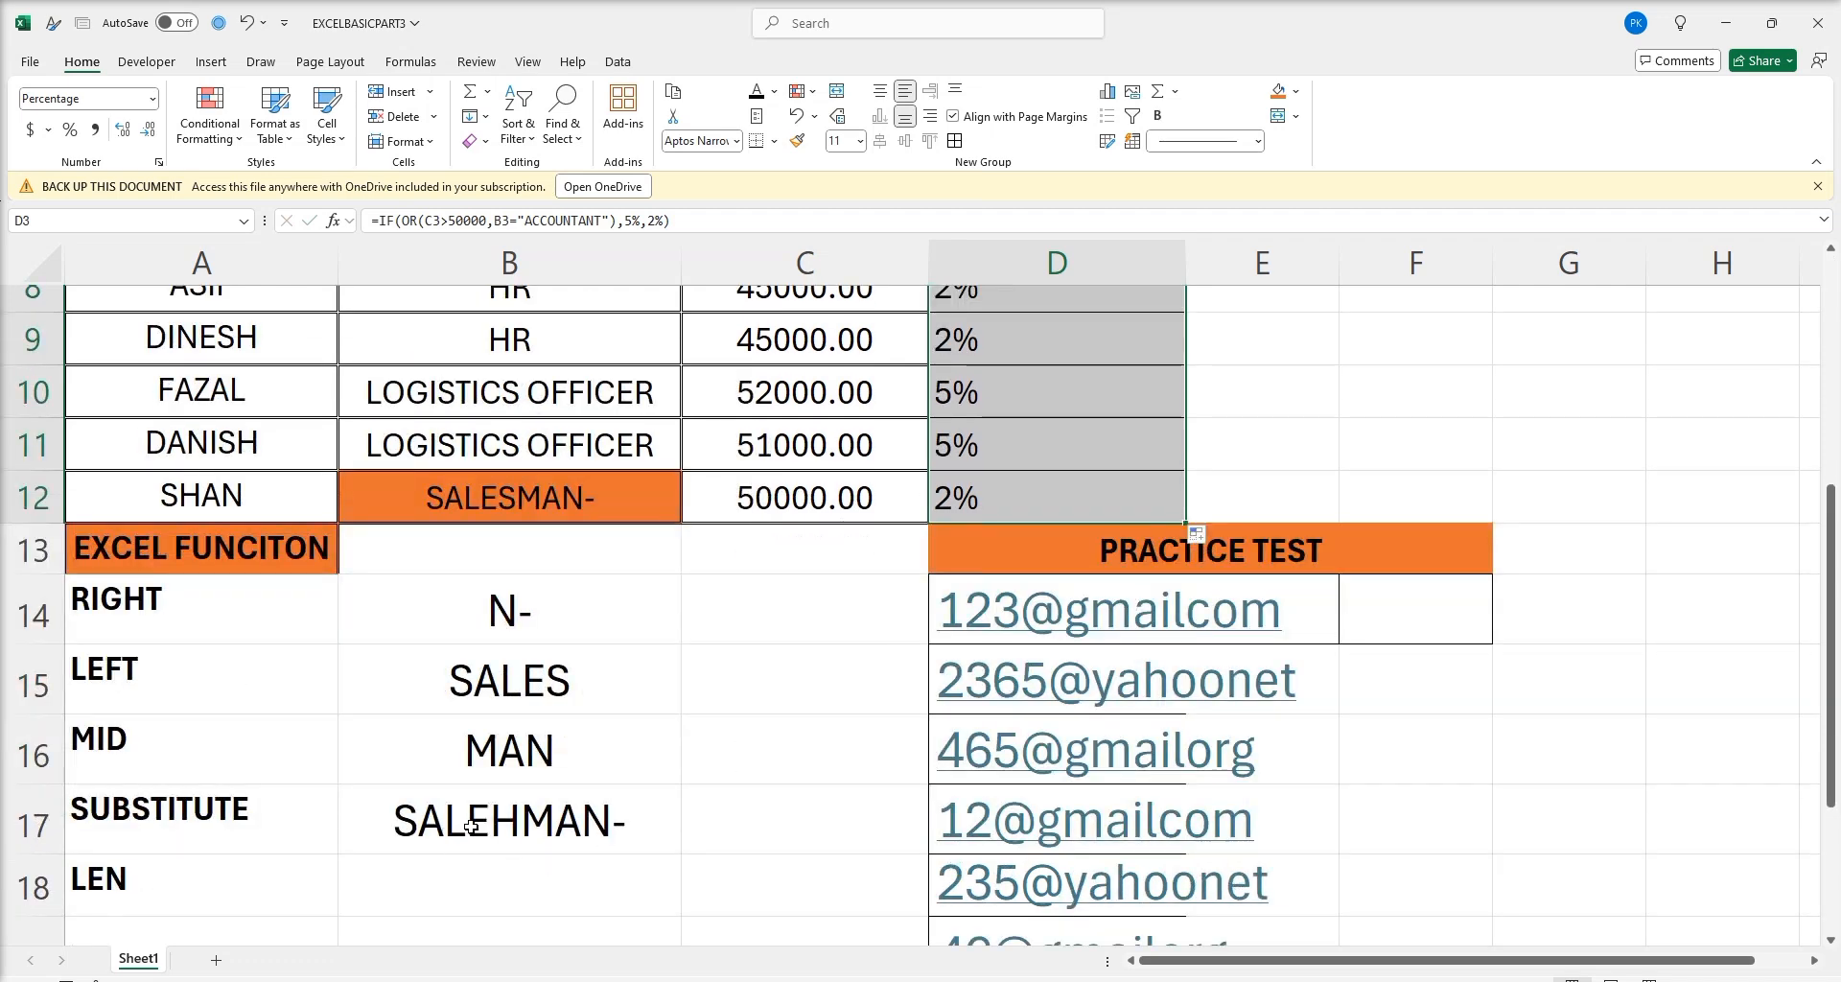
scroll(950, 814, down, 1)
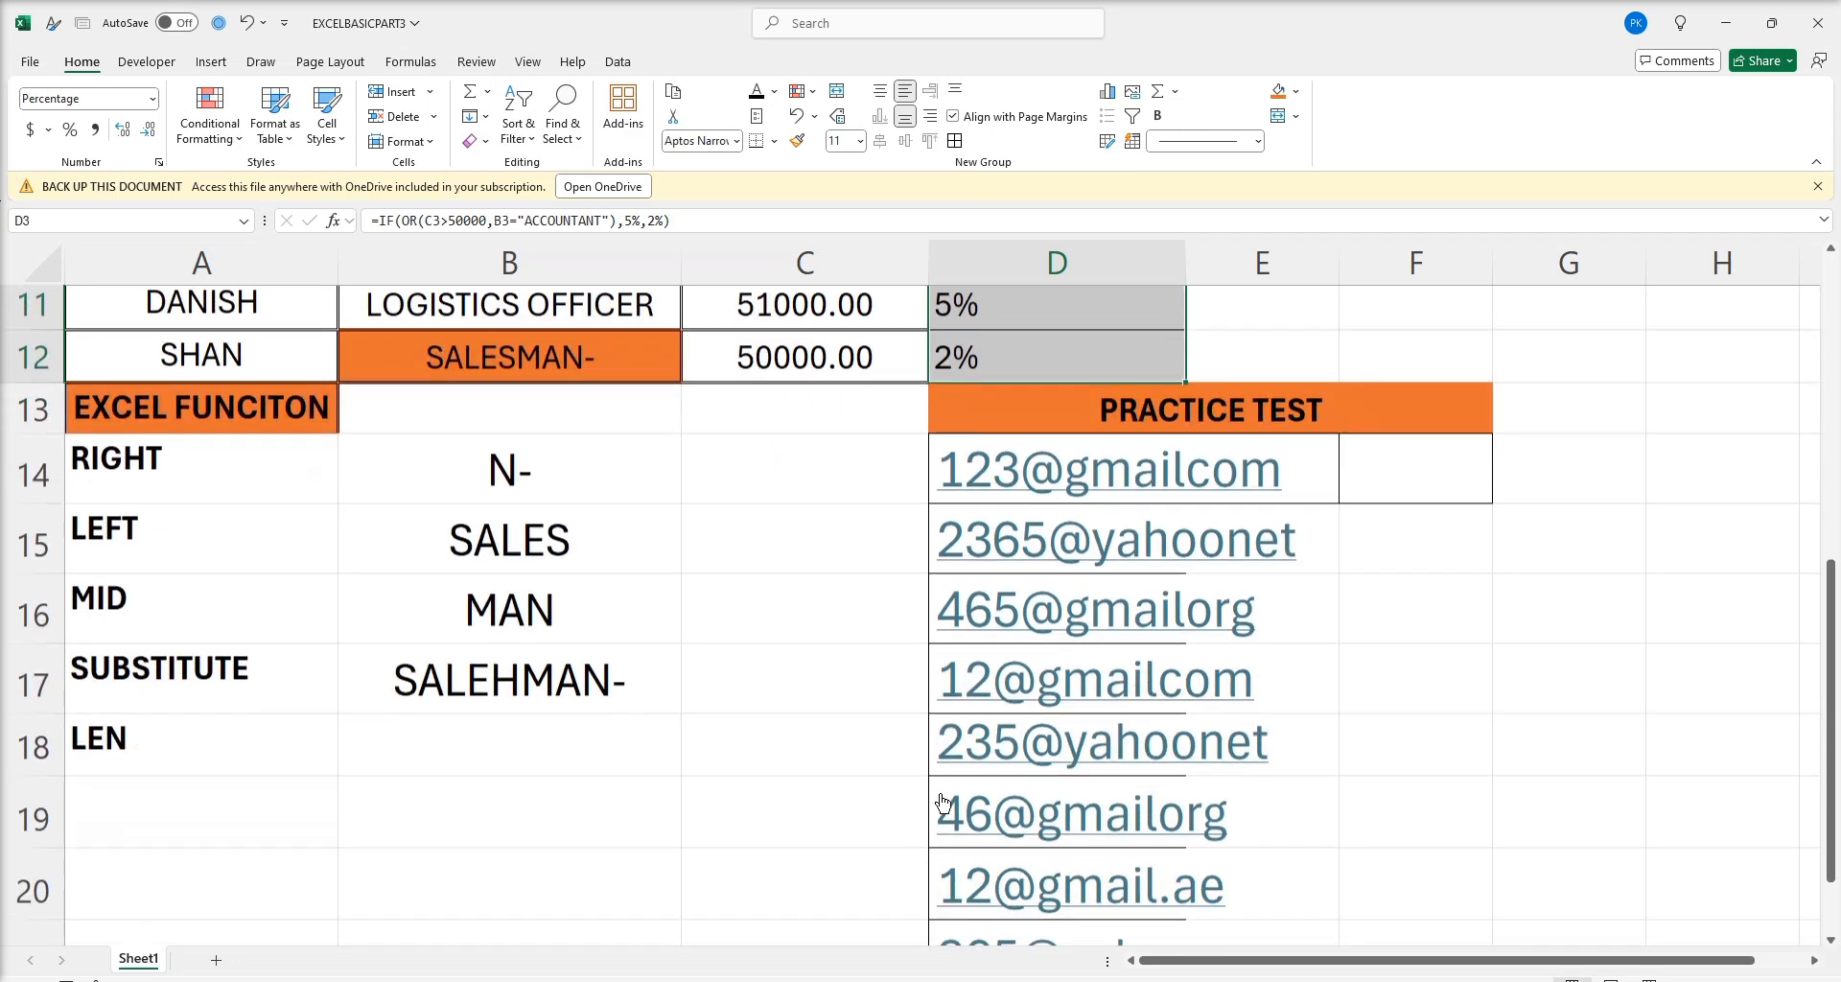
scroll(1245, 756, down, 1)
scroll(1245, 756, up, 1)
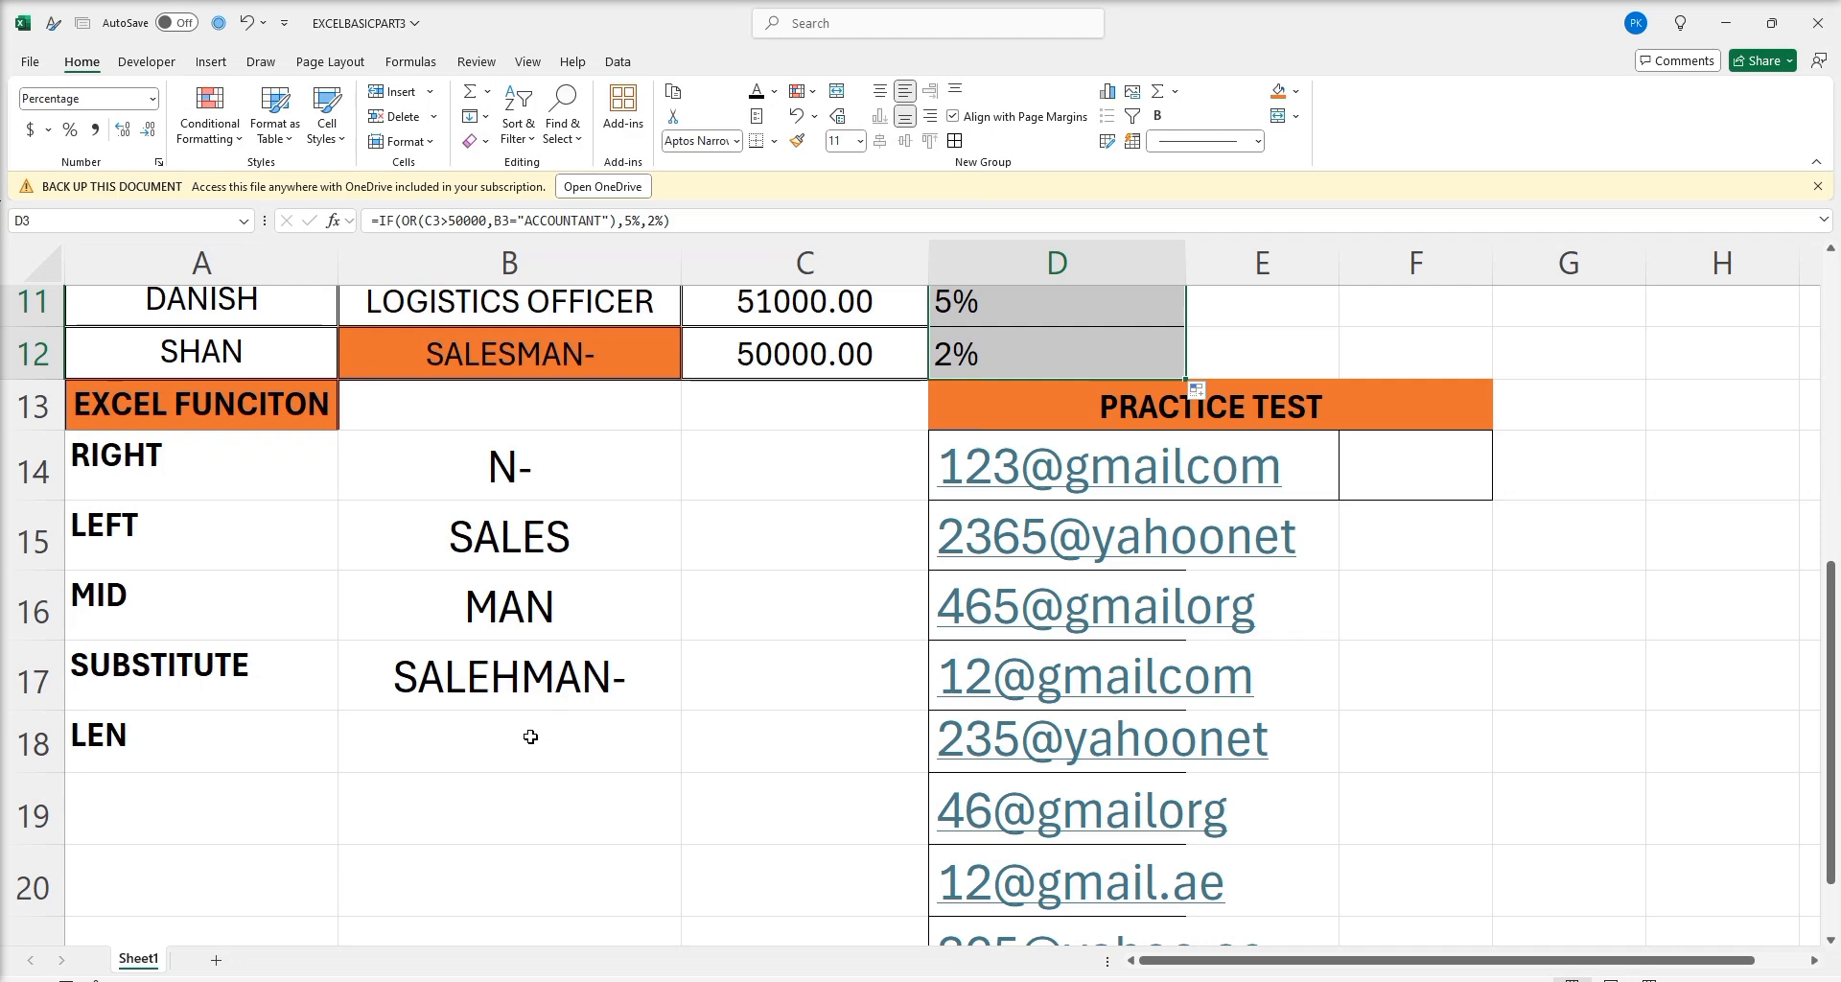
click(579, 747)
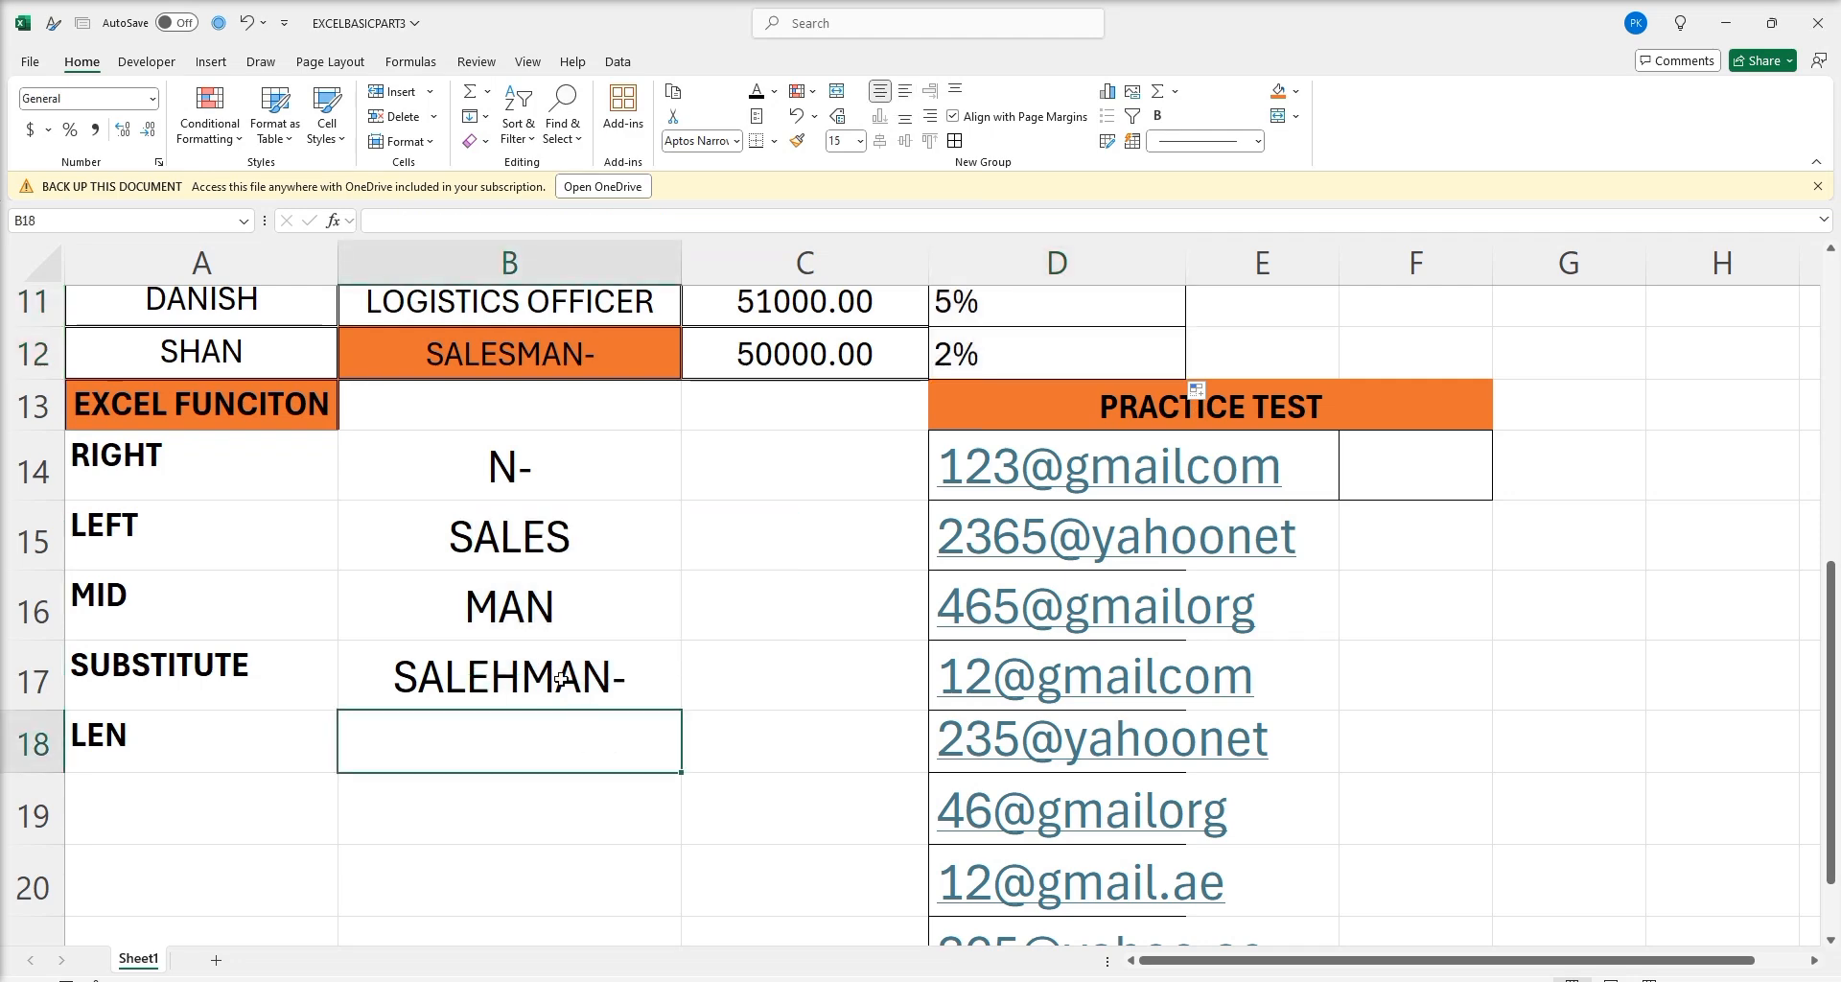
scroll(710, 715, up, 3)
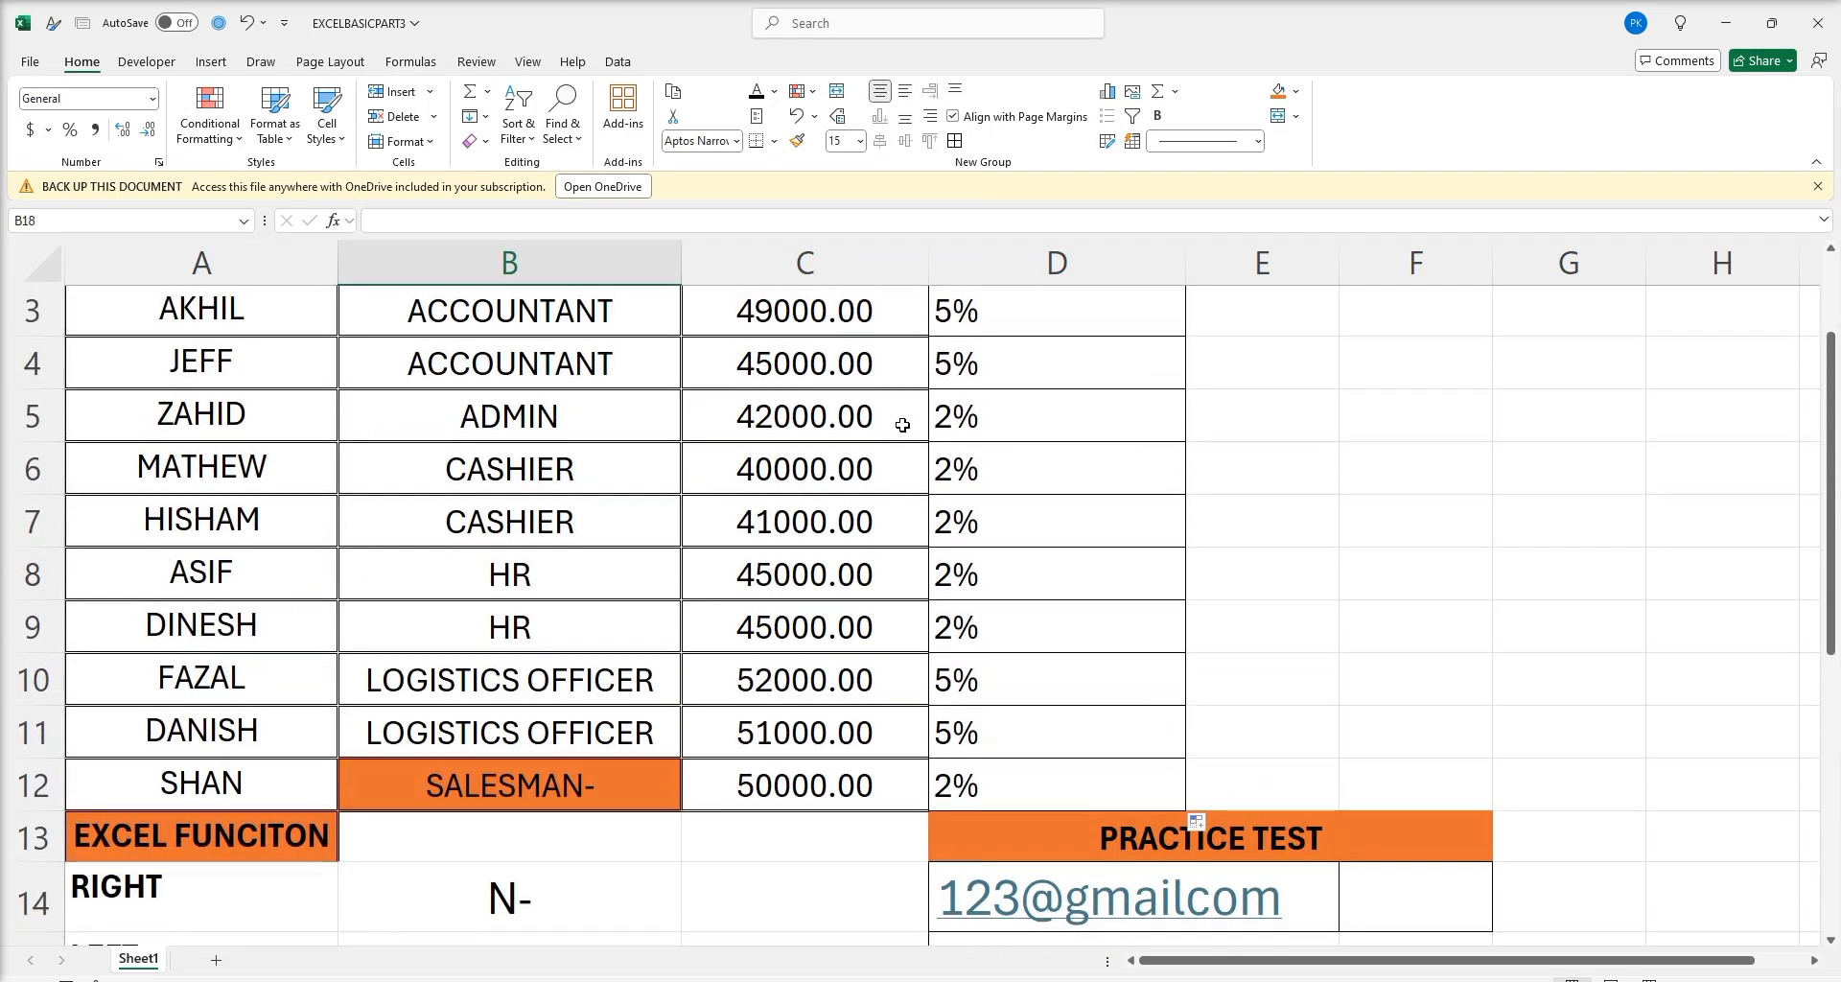
scroll(1138, 822, down, 2)
scroll(1284, 852, down, 2)
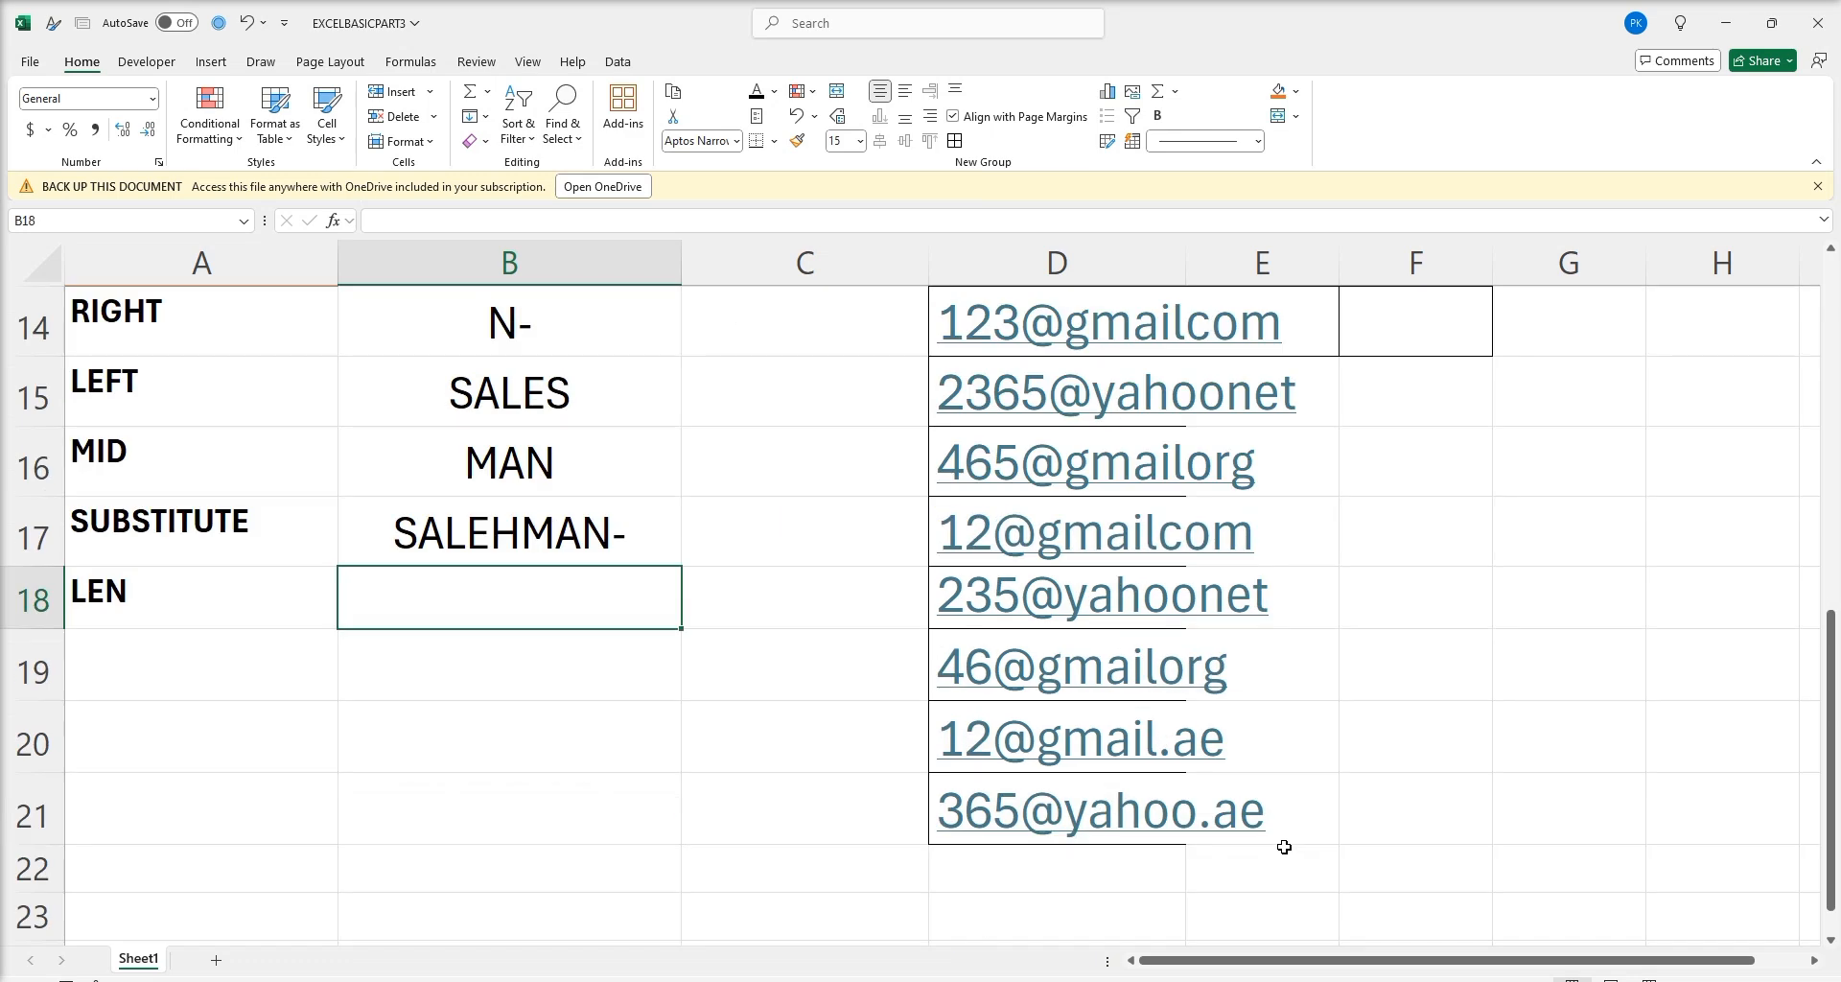
scroll(1277, 672, up, 1)
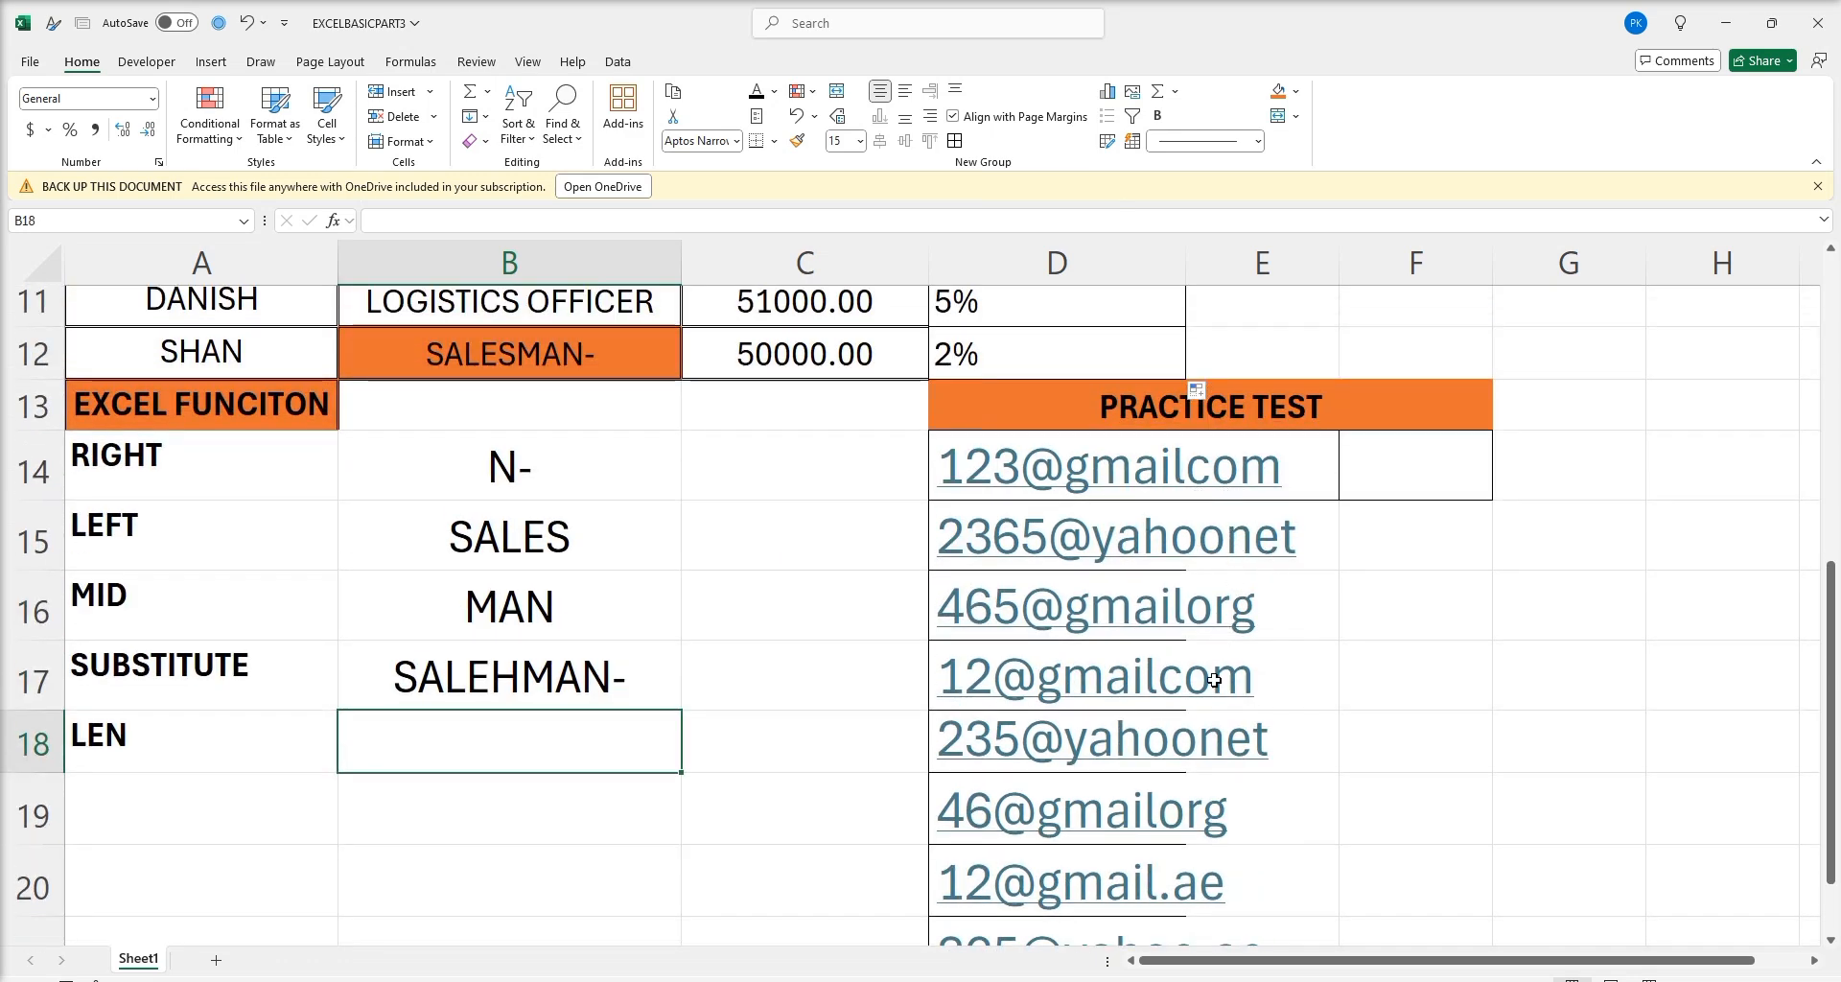
scroll(1206, 817, down, 1)
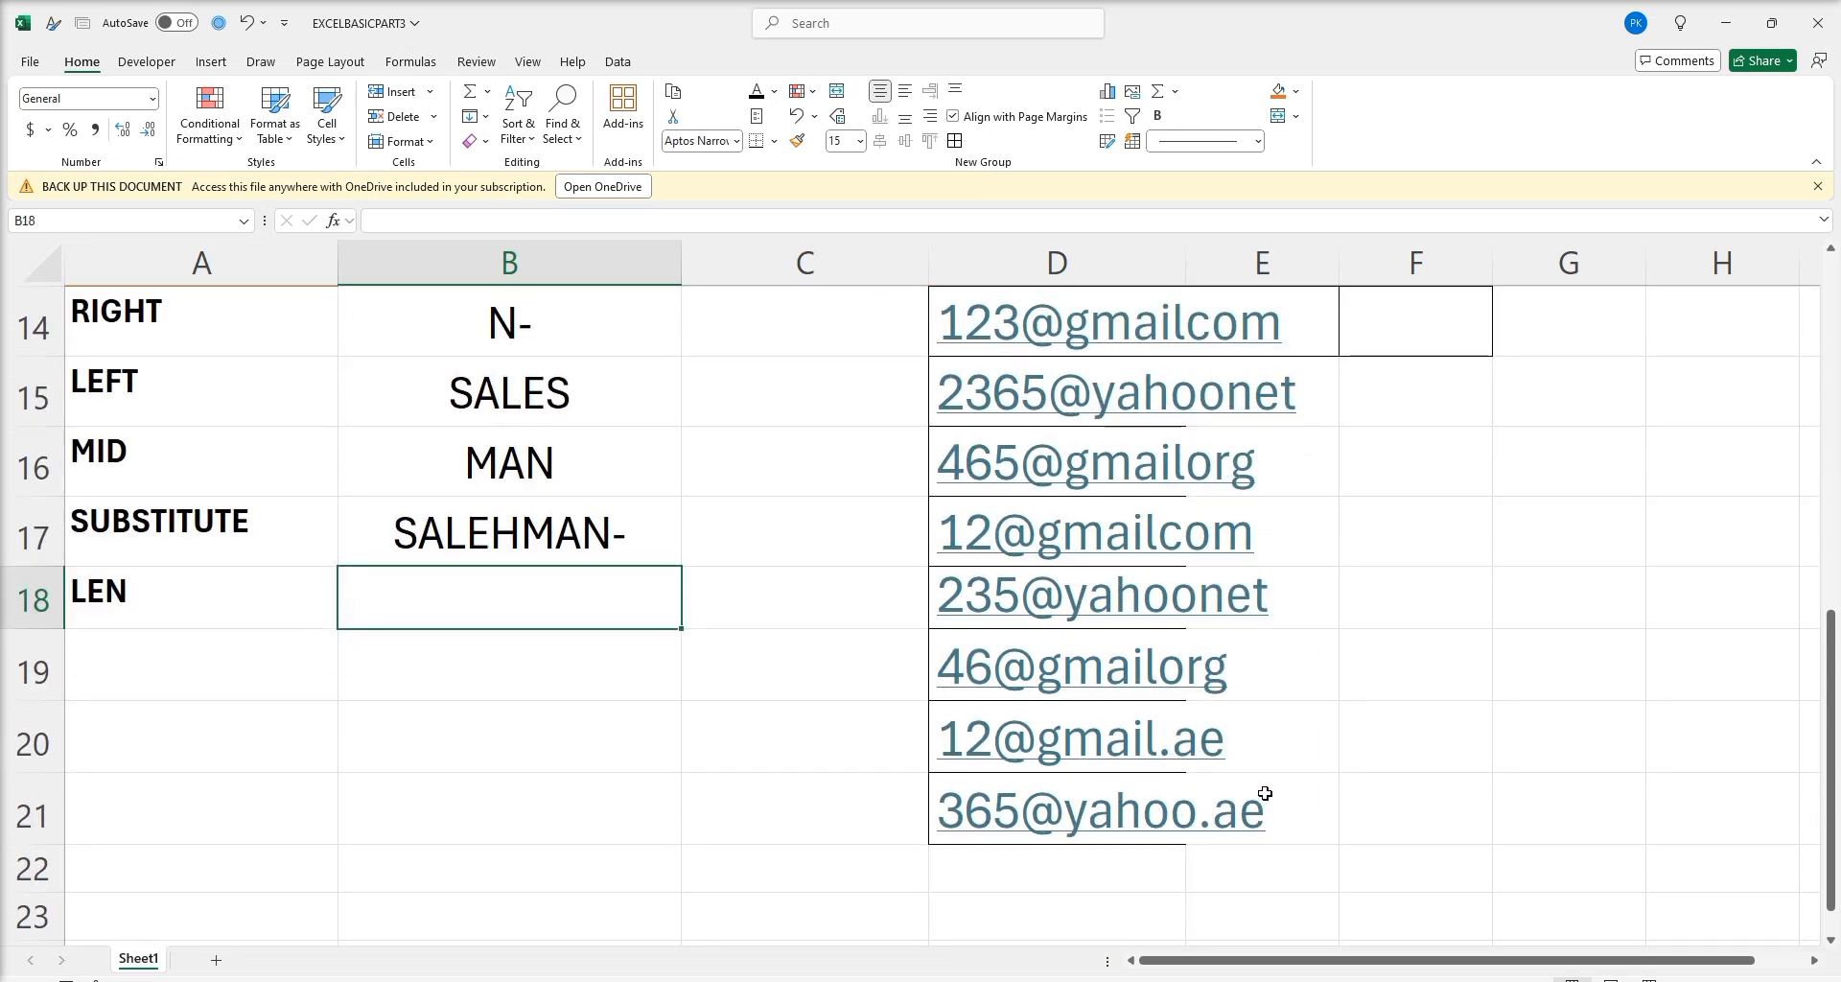
Remove the dot before "ae" from the practice e-mail entry in cell D21.
click(1226, 789)
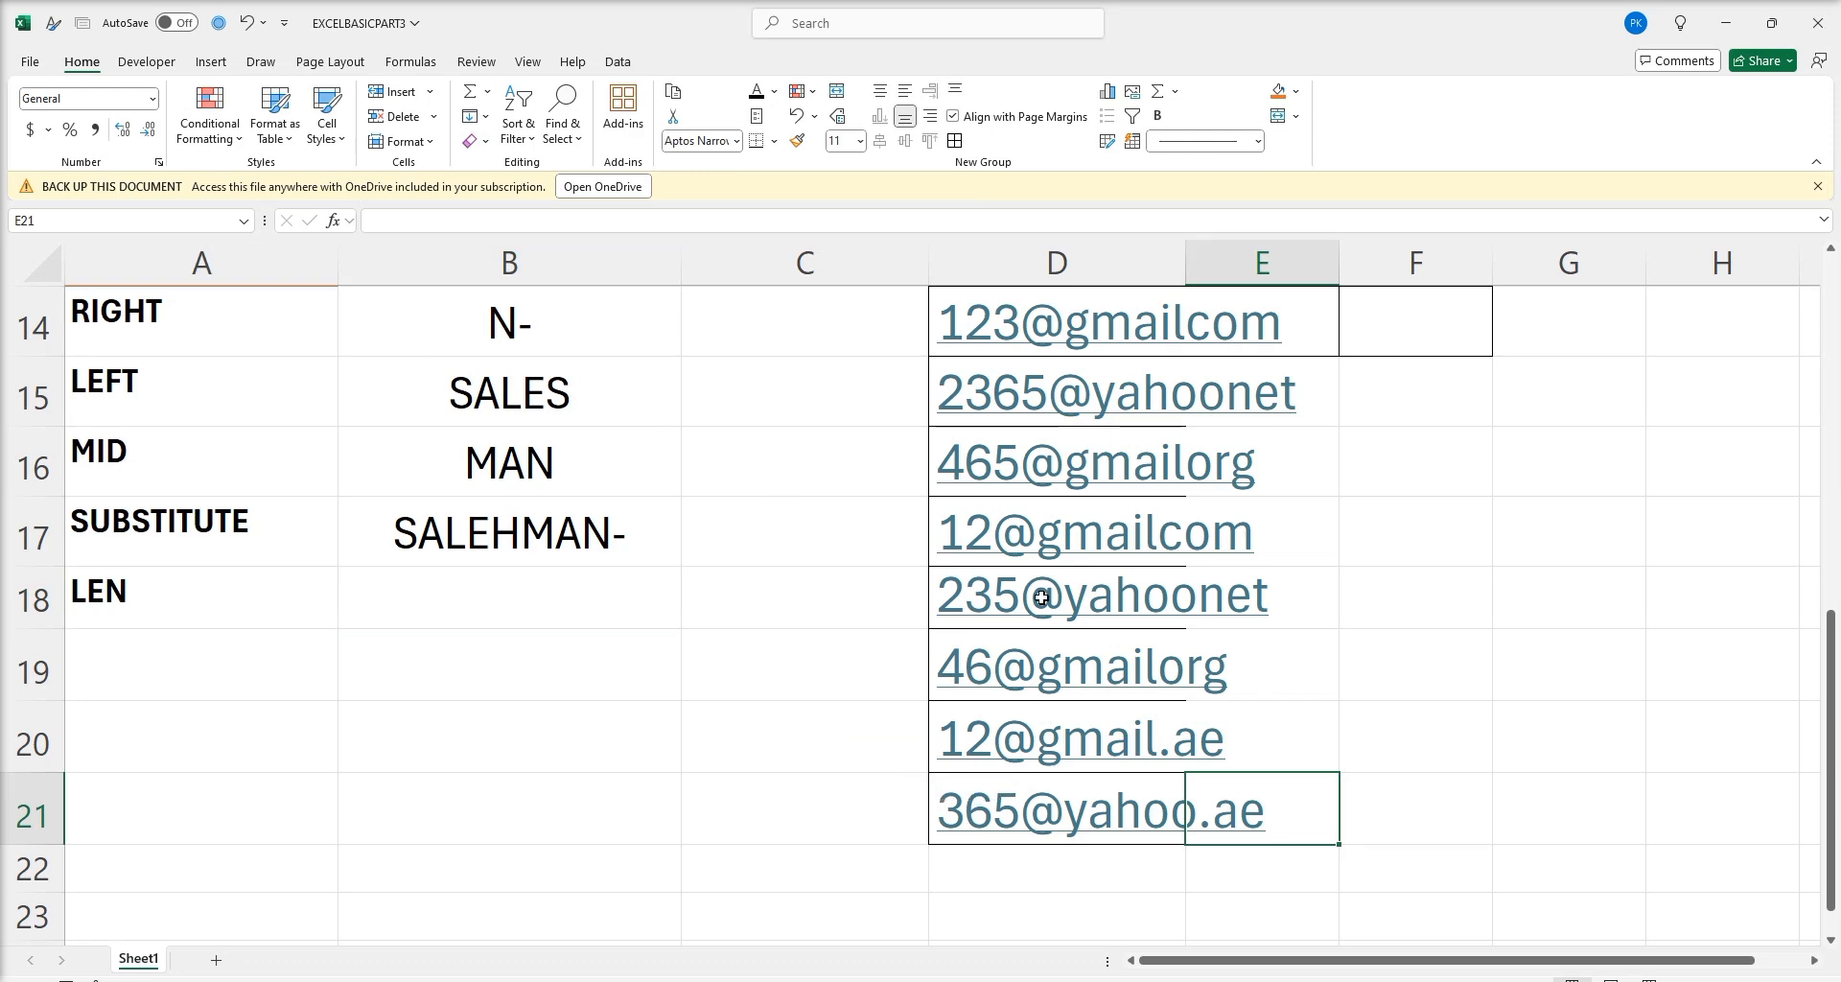
click(938, 794)
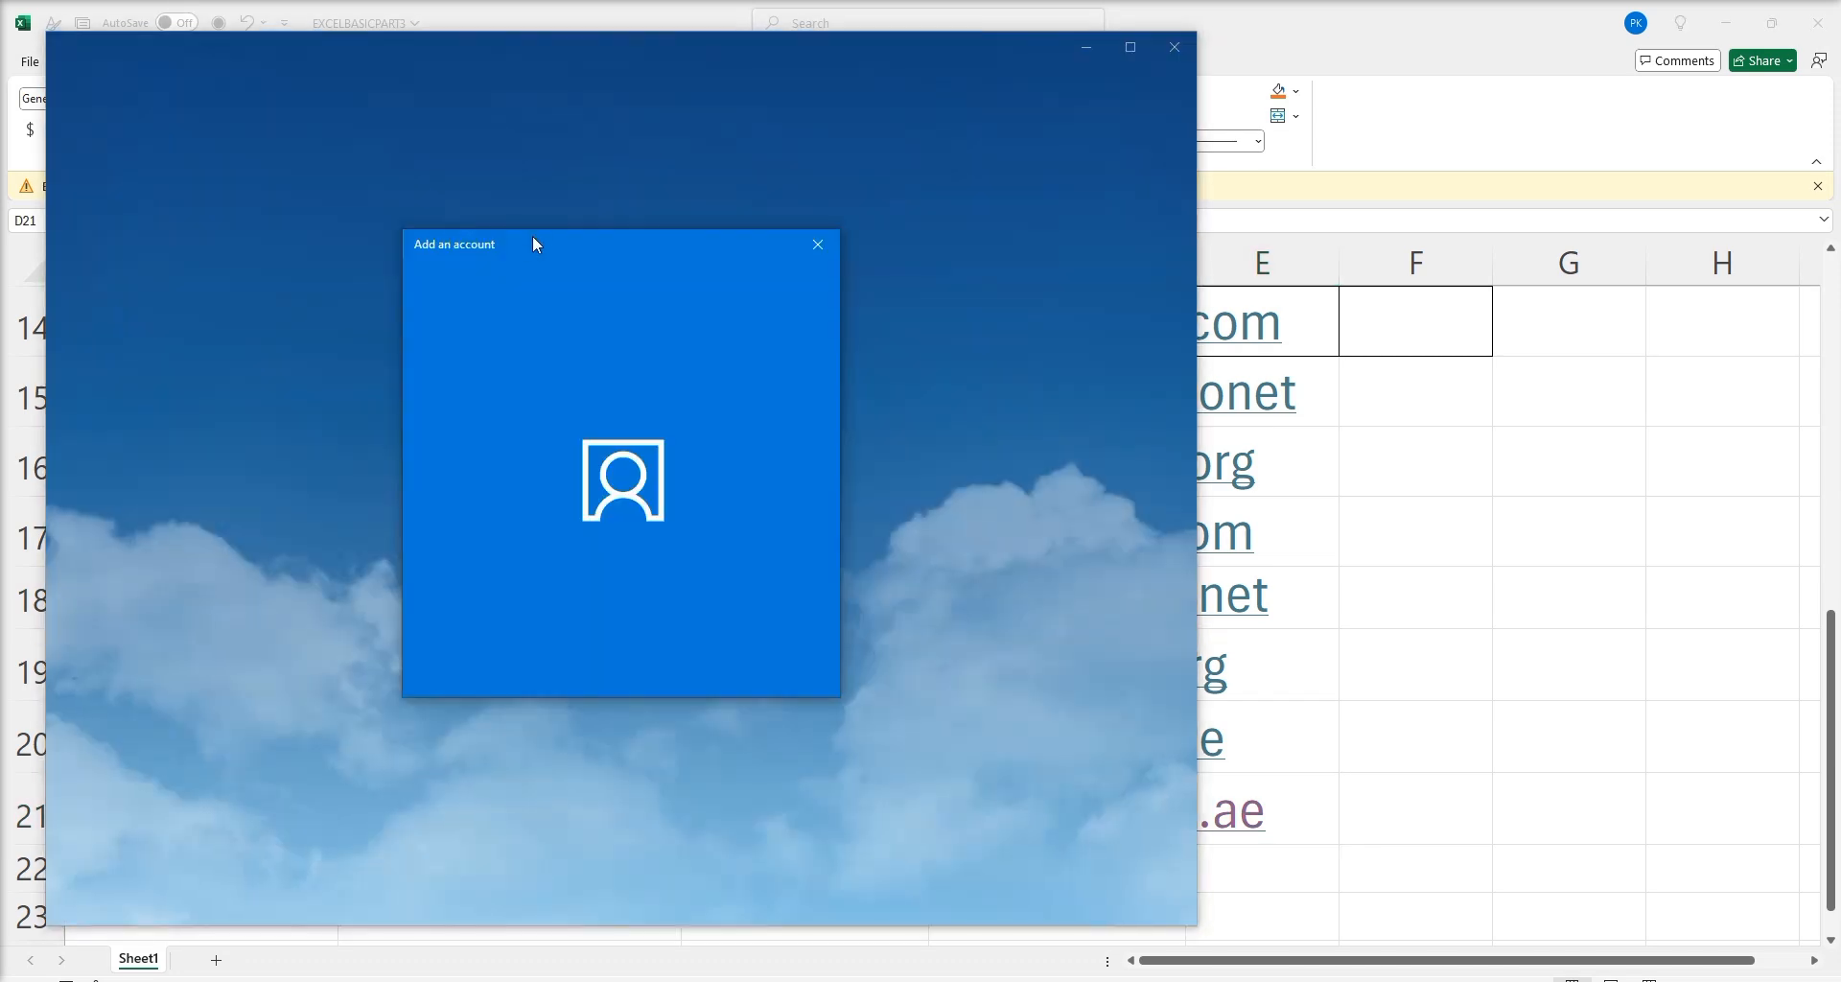
click(1175, 47)
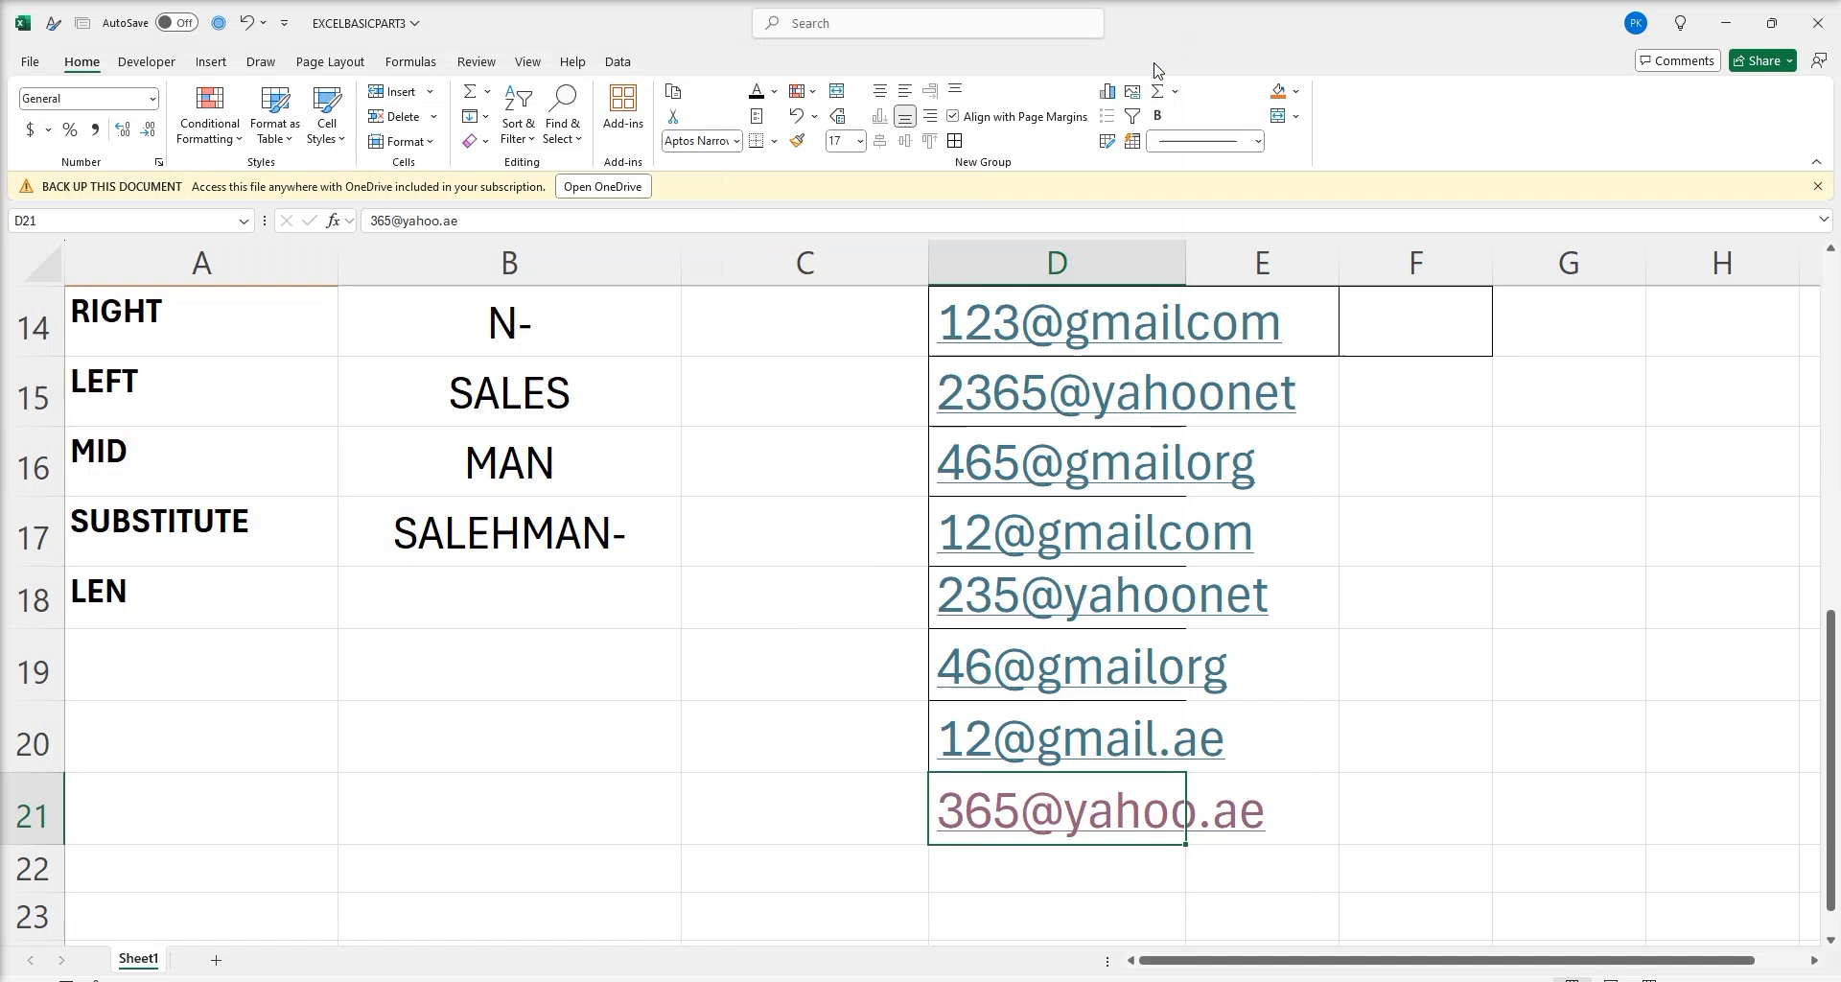
click(446, 220)
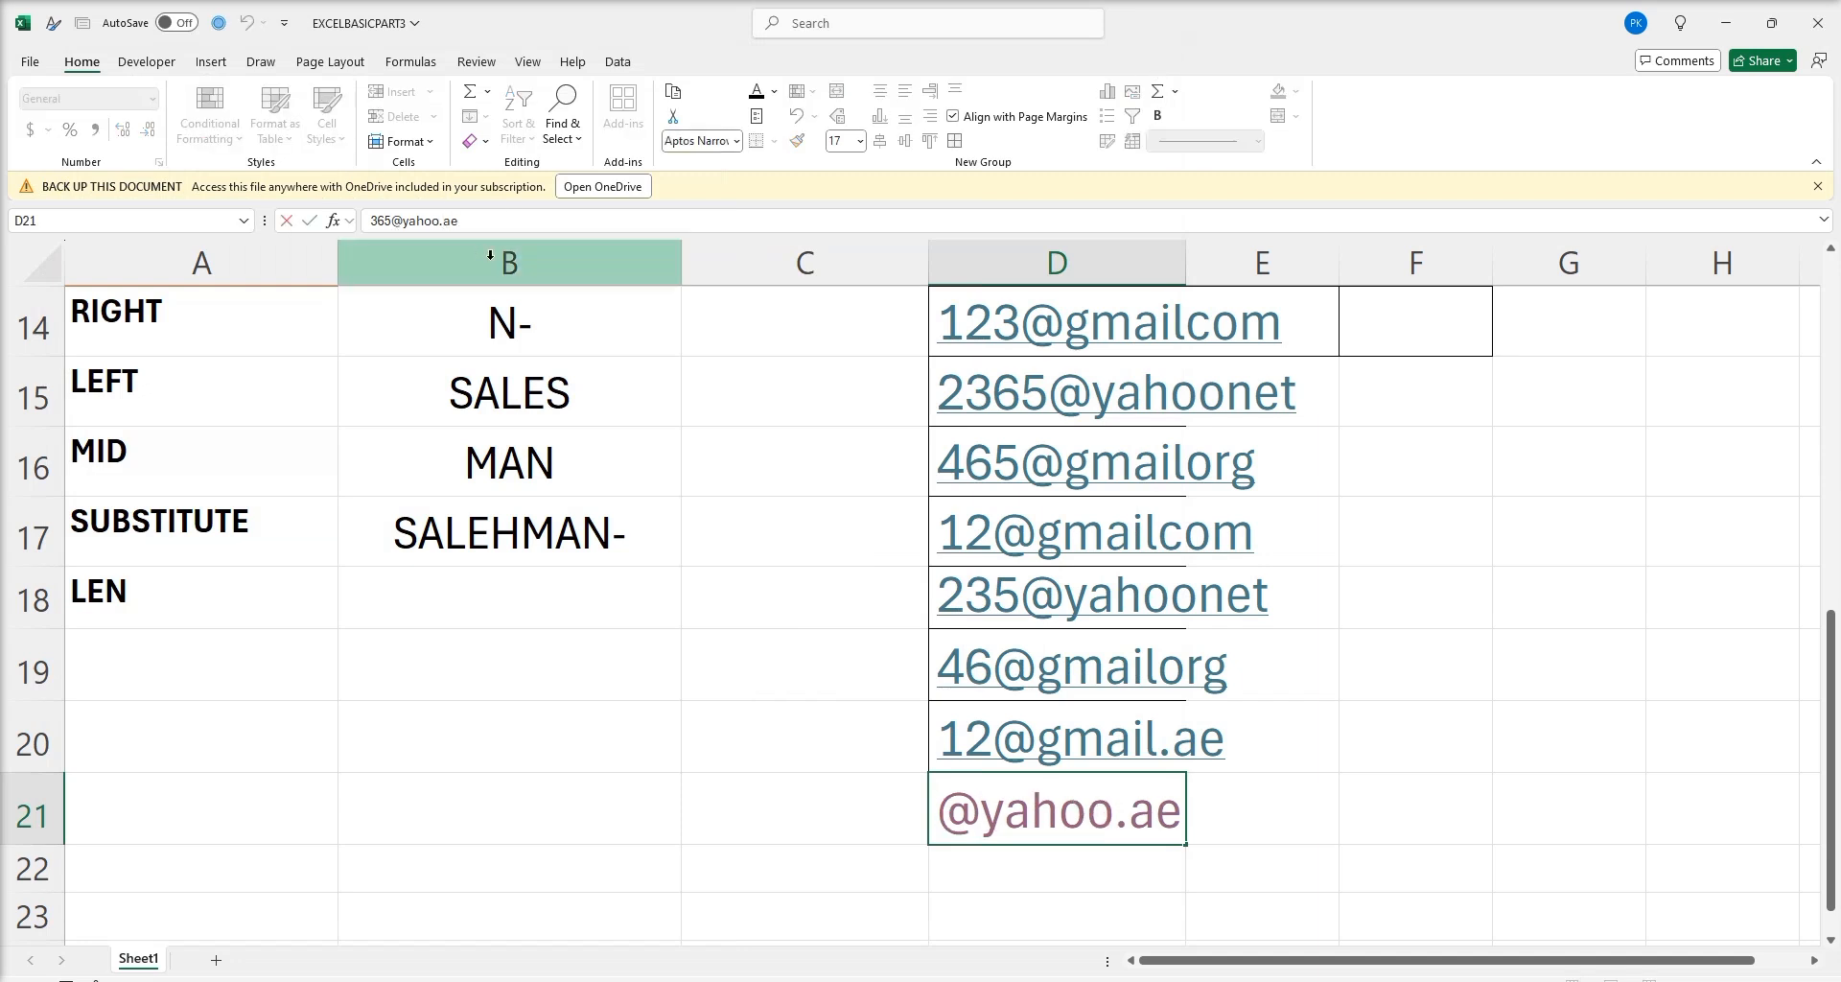
key(BackSpace)
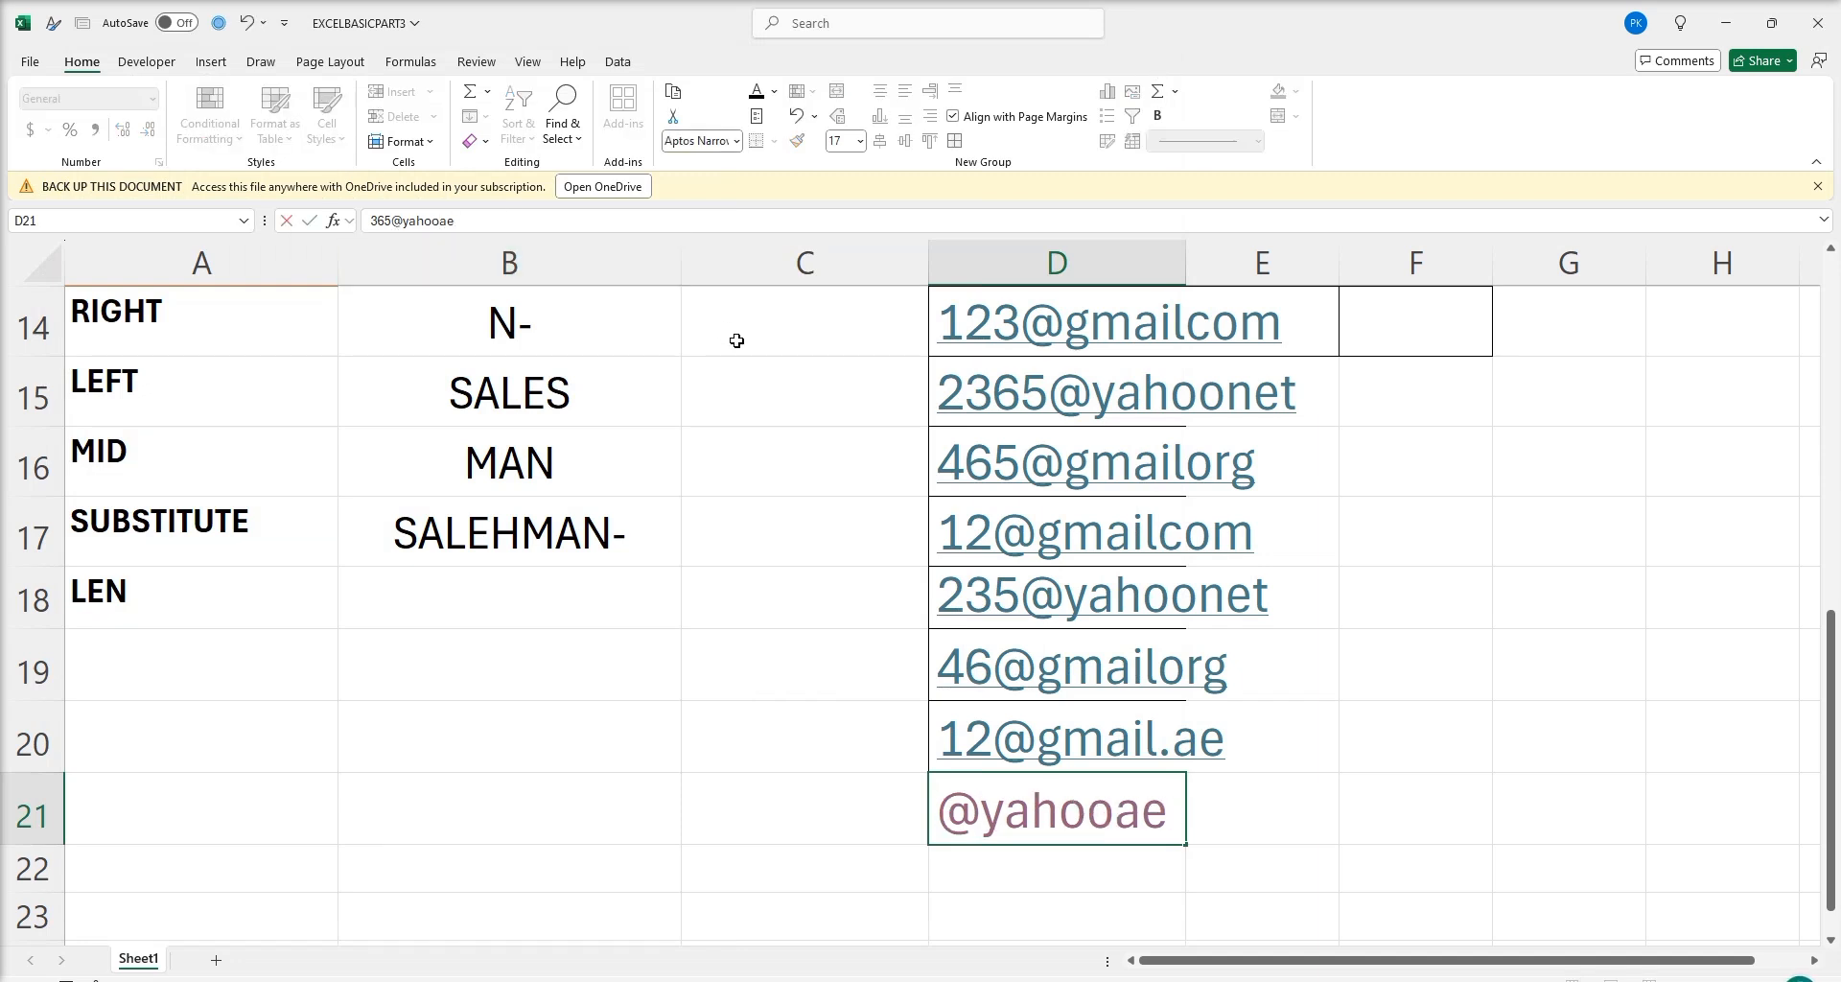
key(Return)
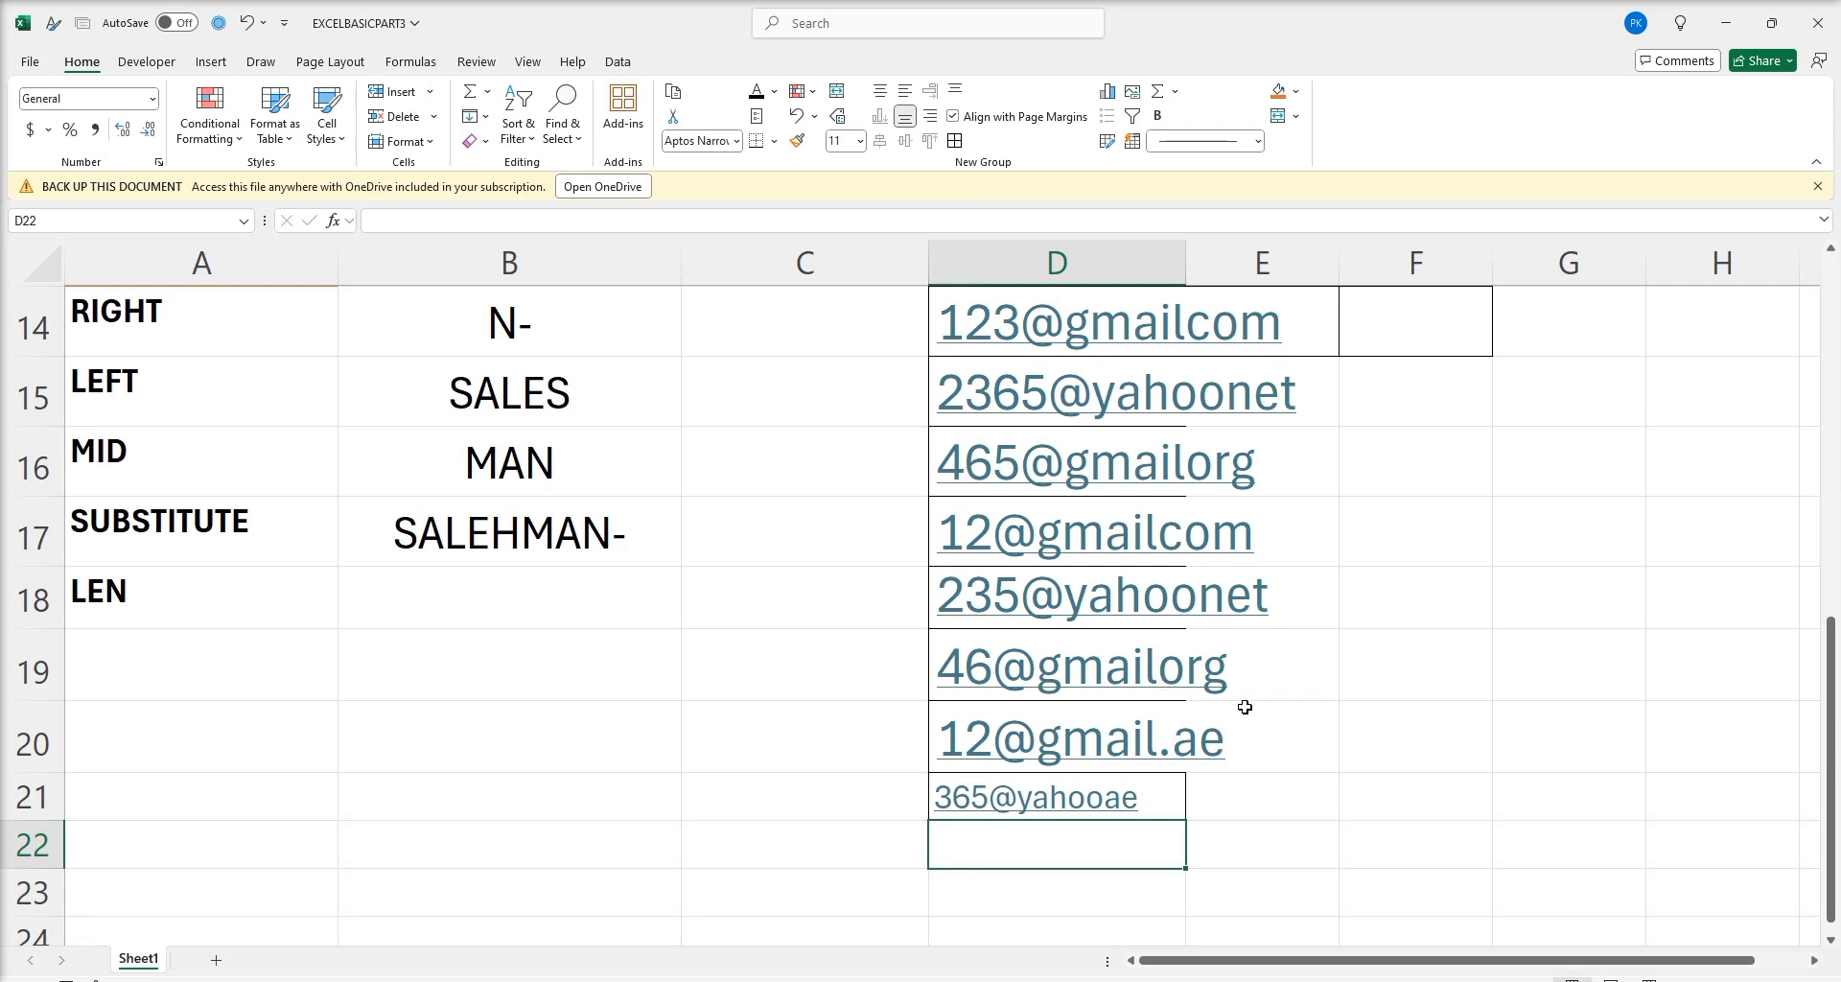
Remove the dot from the practice e-mail entry in cell D20, keeping the lowercase ending "ae".
click(1195, 712)
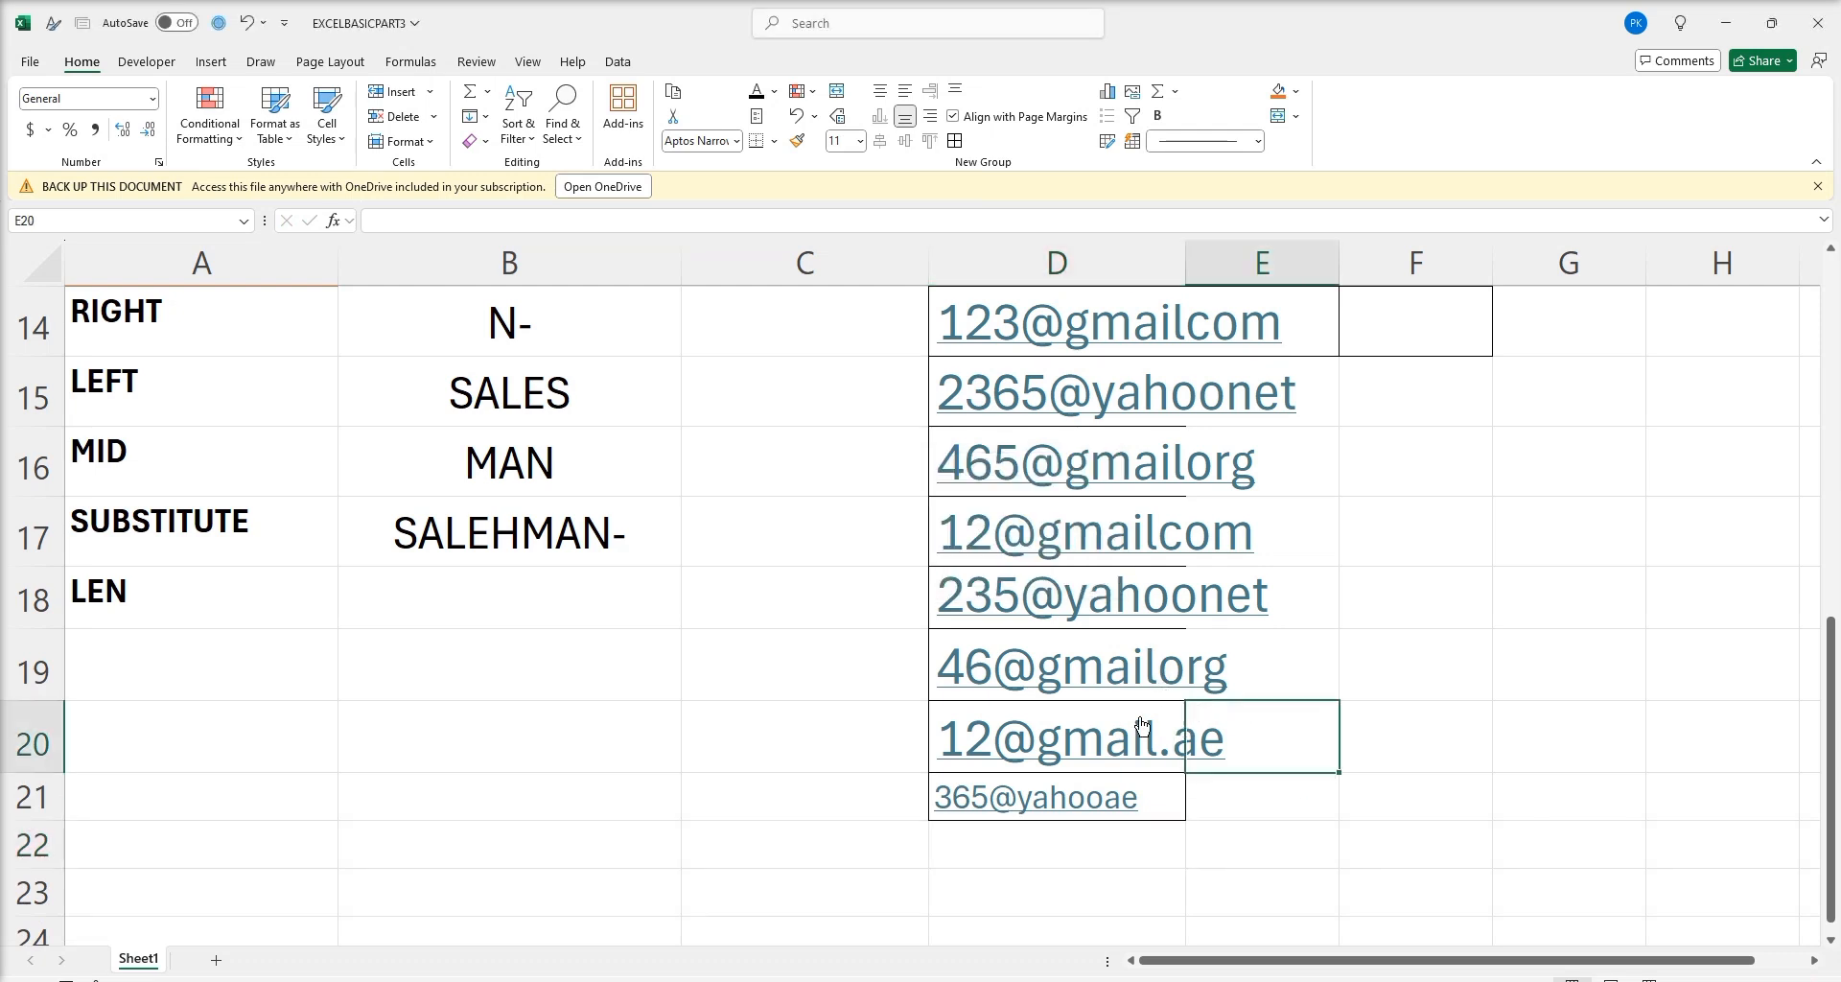
click(938, 710)
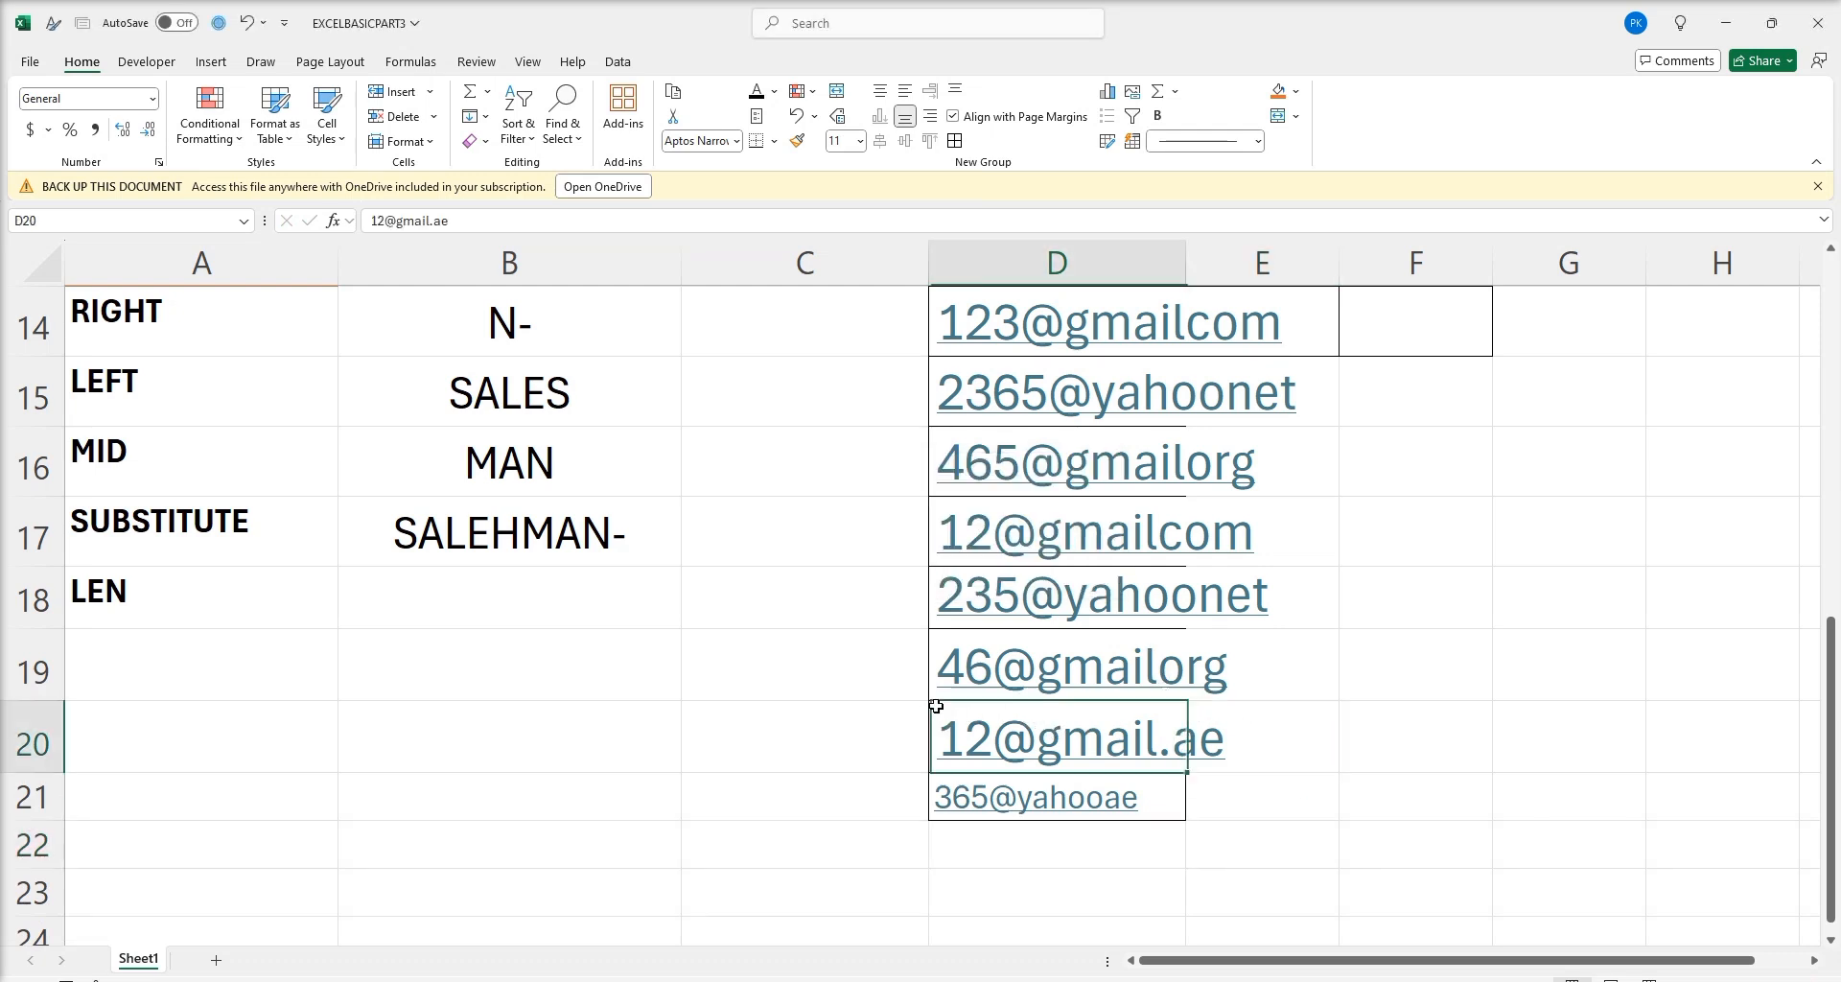
click(447, 222)
key(BackSpace)
key(BackSpace)
key(BackSpace)
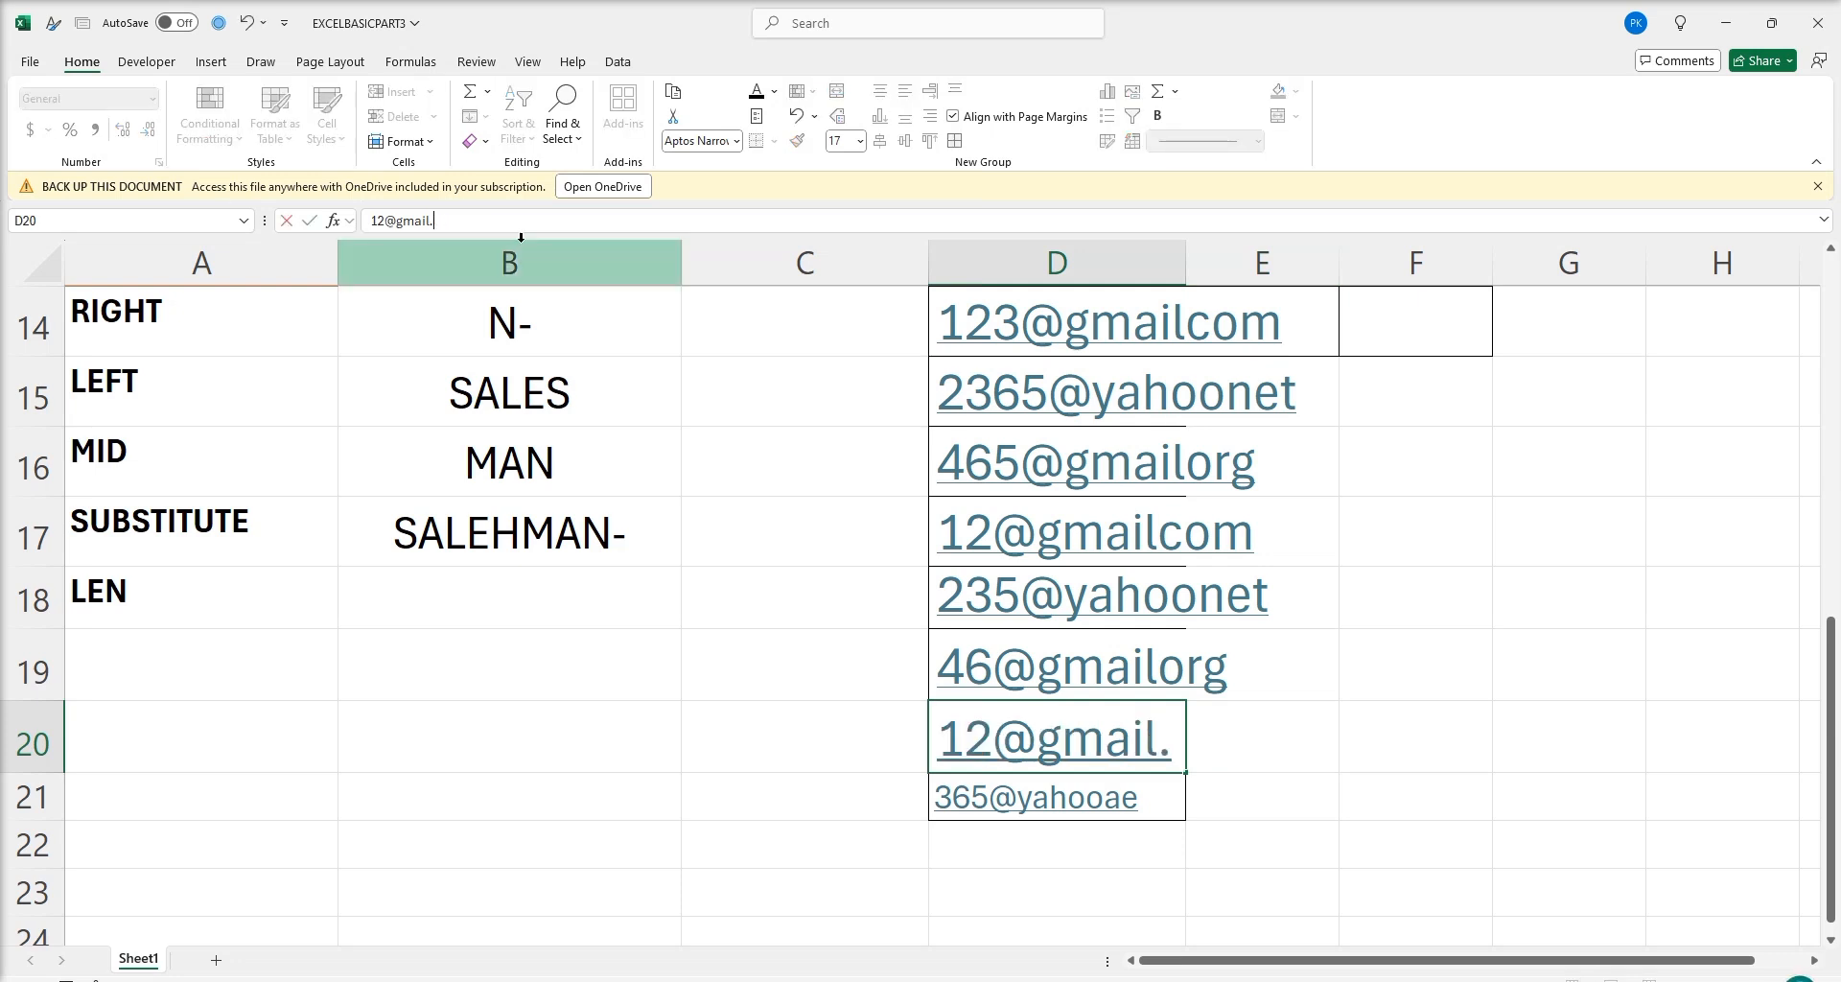
text(AE)
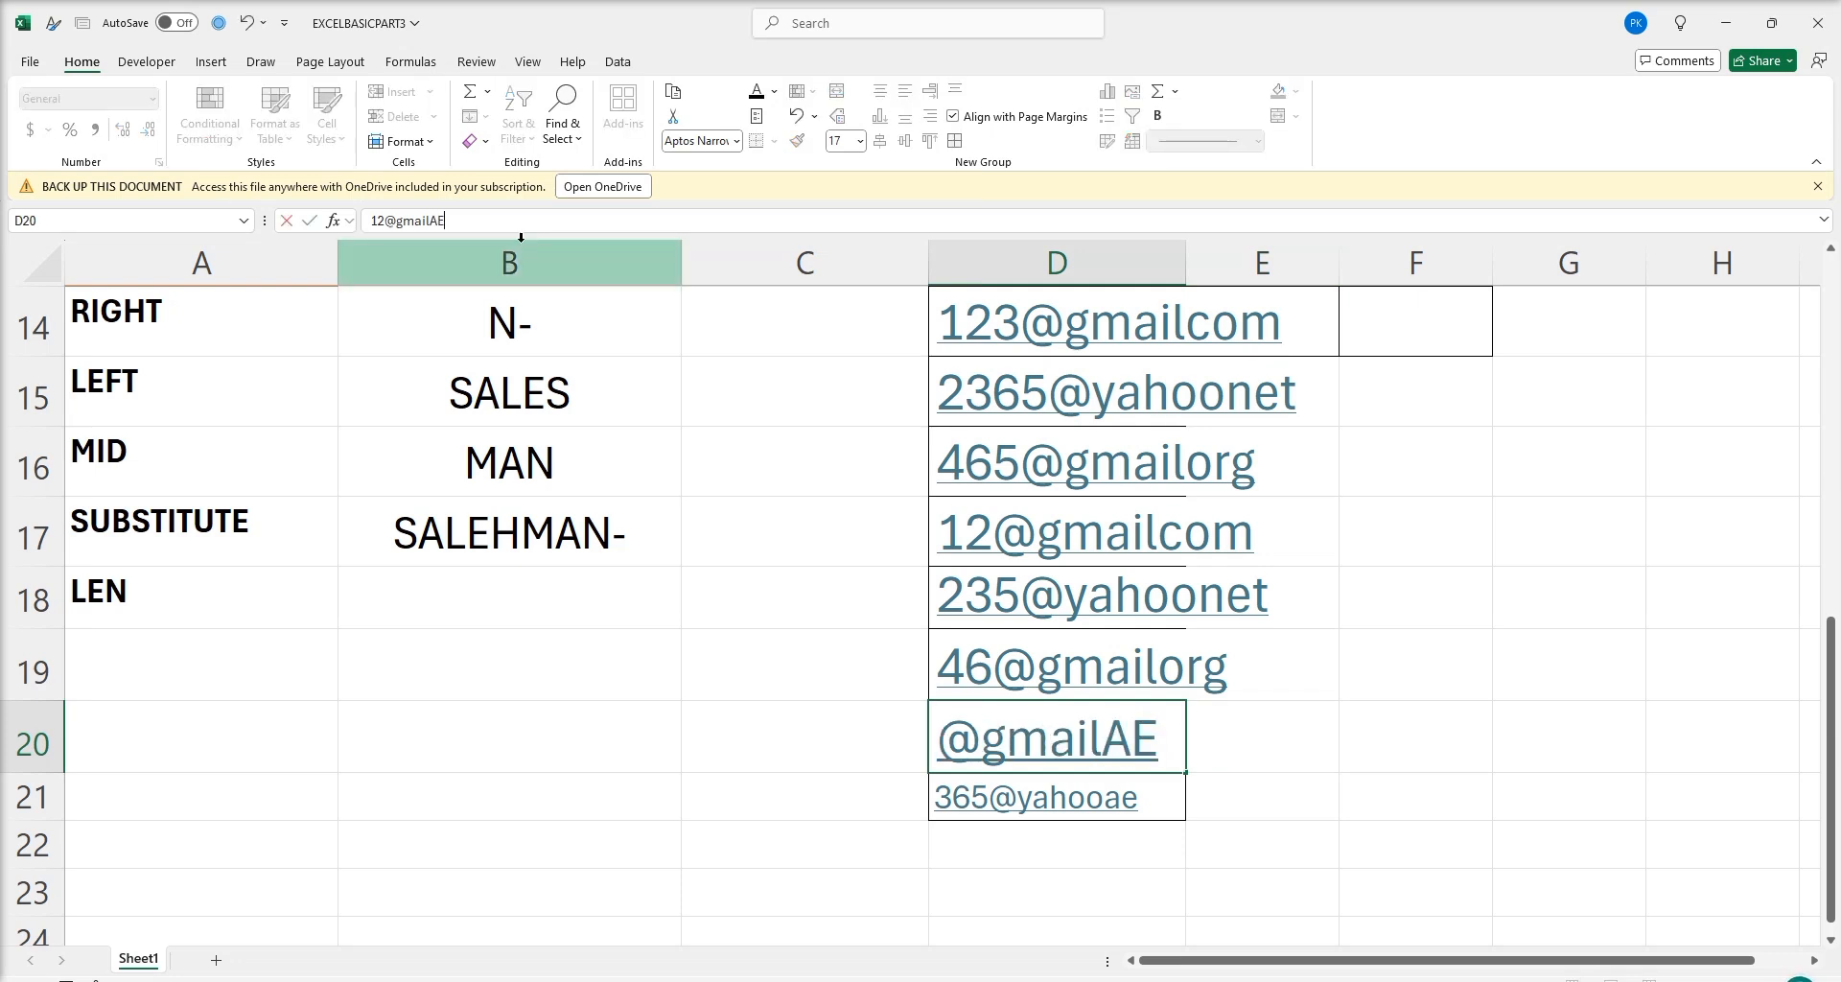
key(BackSpace)
key(BackSpace)
text(ae)
key(Tab)
click(1311, 636)
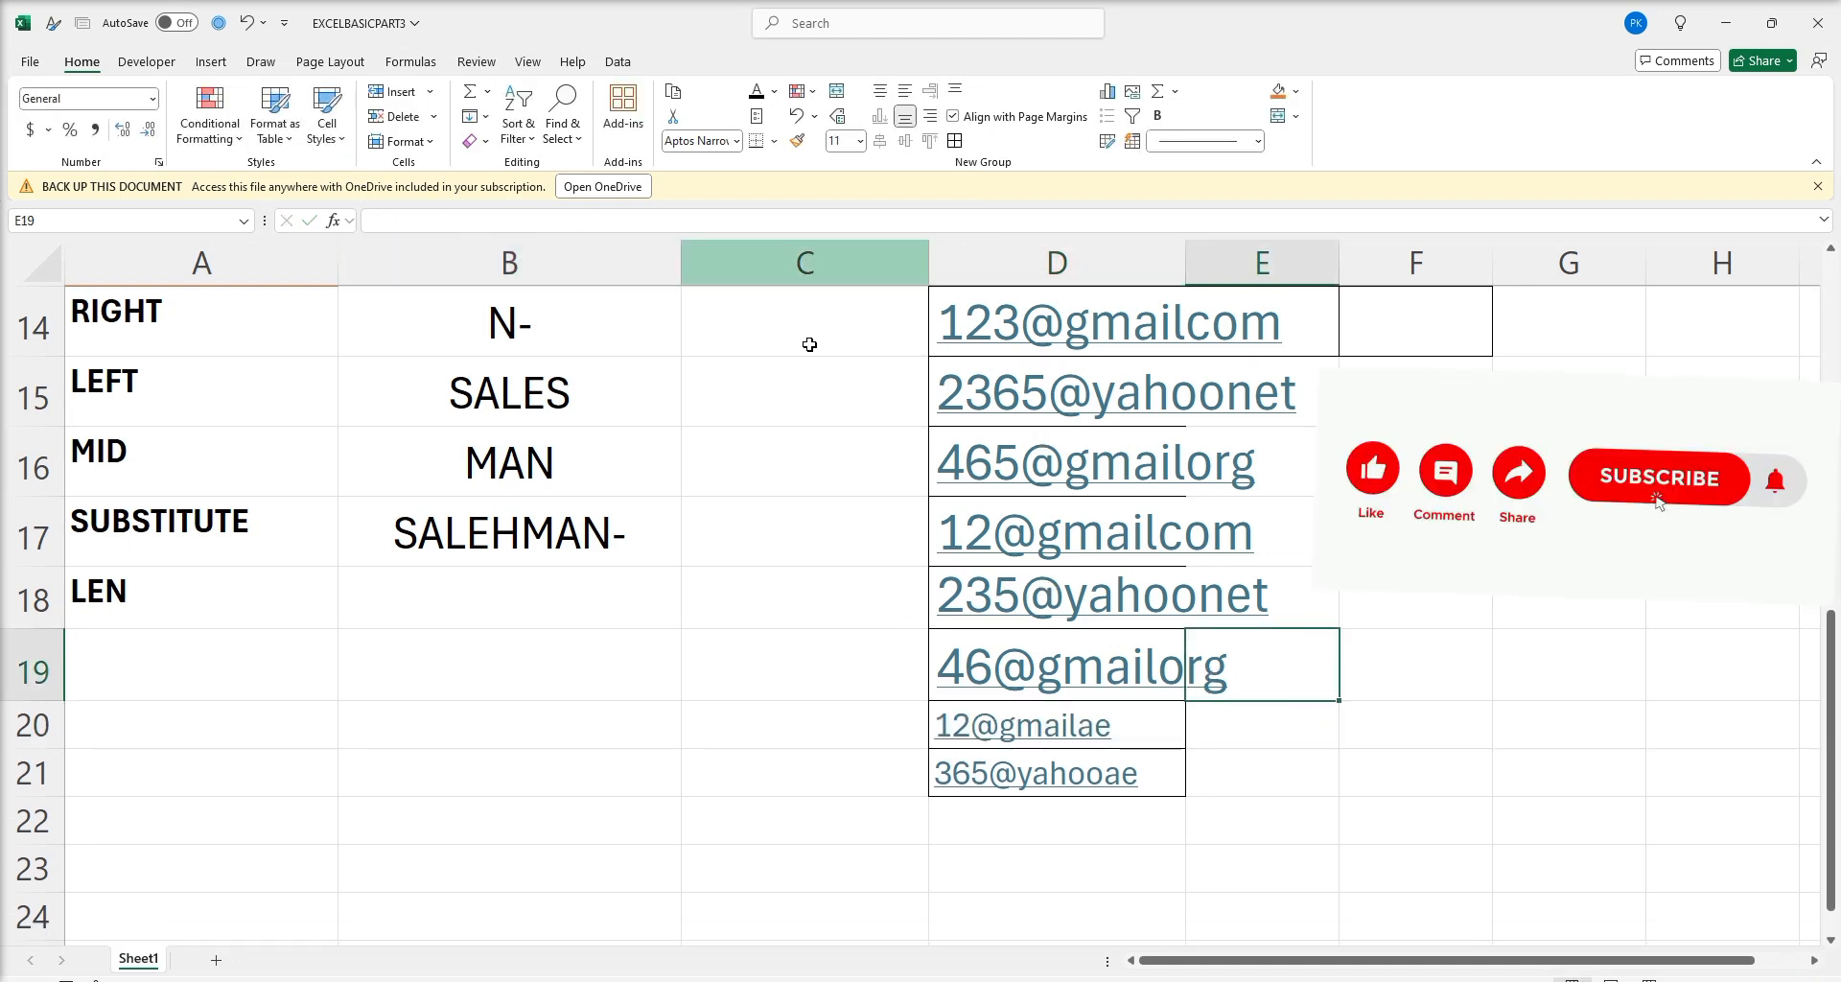
click(797, 141)
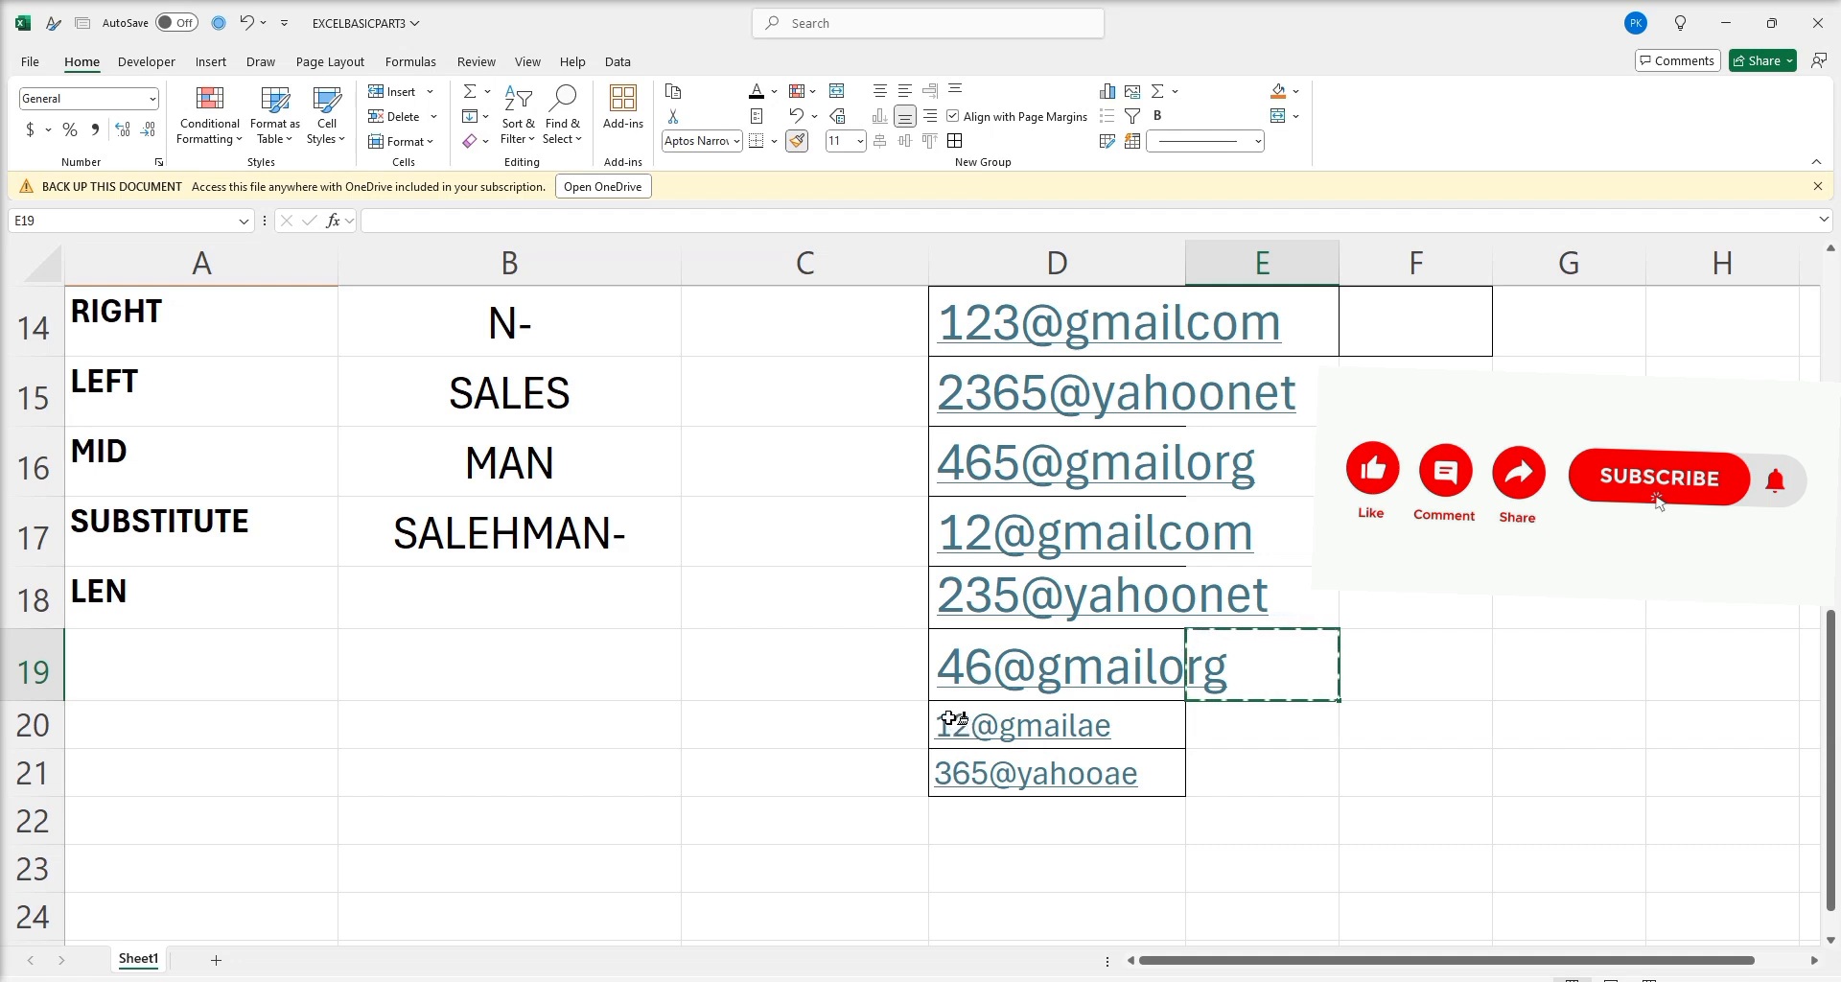
drag(954, 717, 1238, 777)
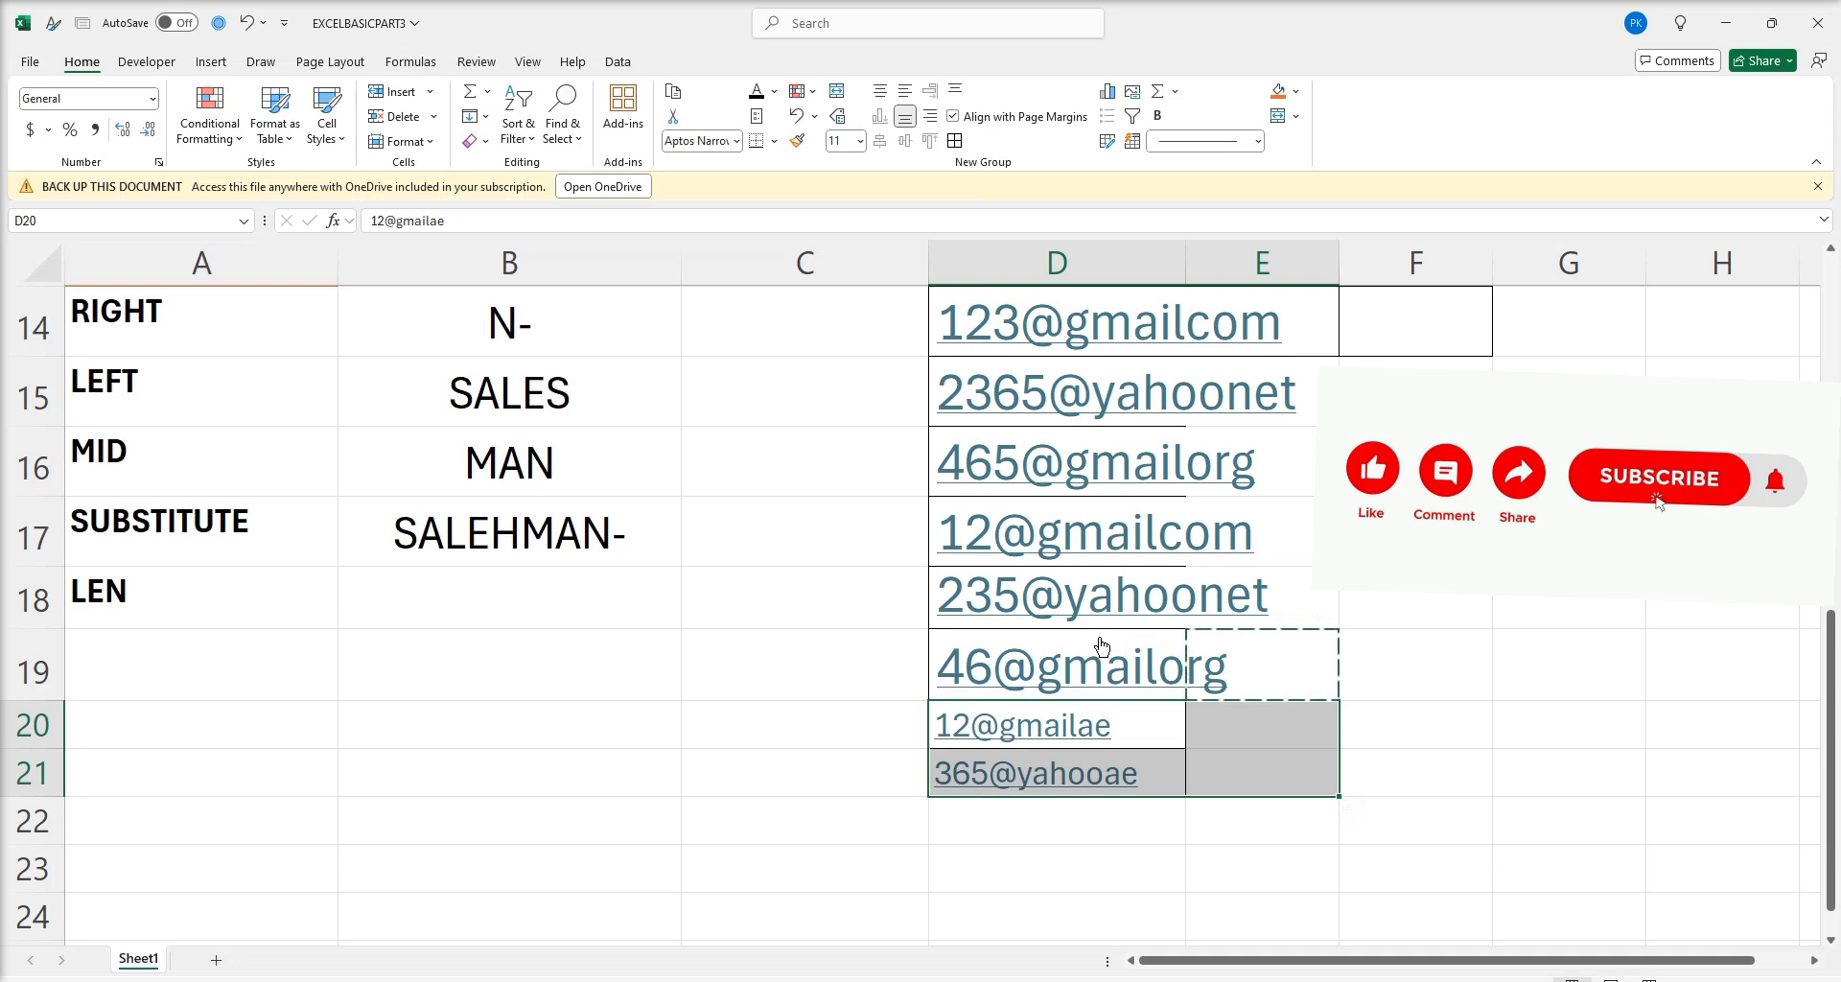
key(Escape)
Copy the formatting of cell D19 onto the range D20:E21 with Format Painter.
click(934, 633)
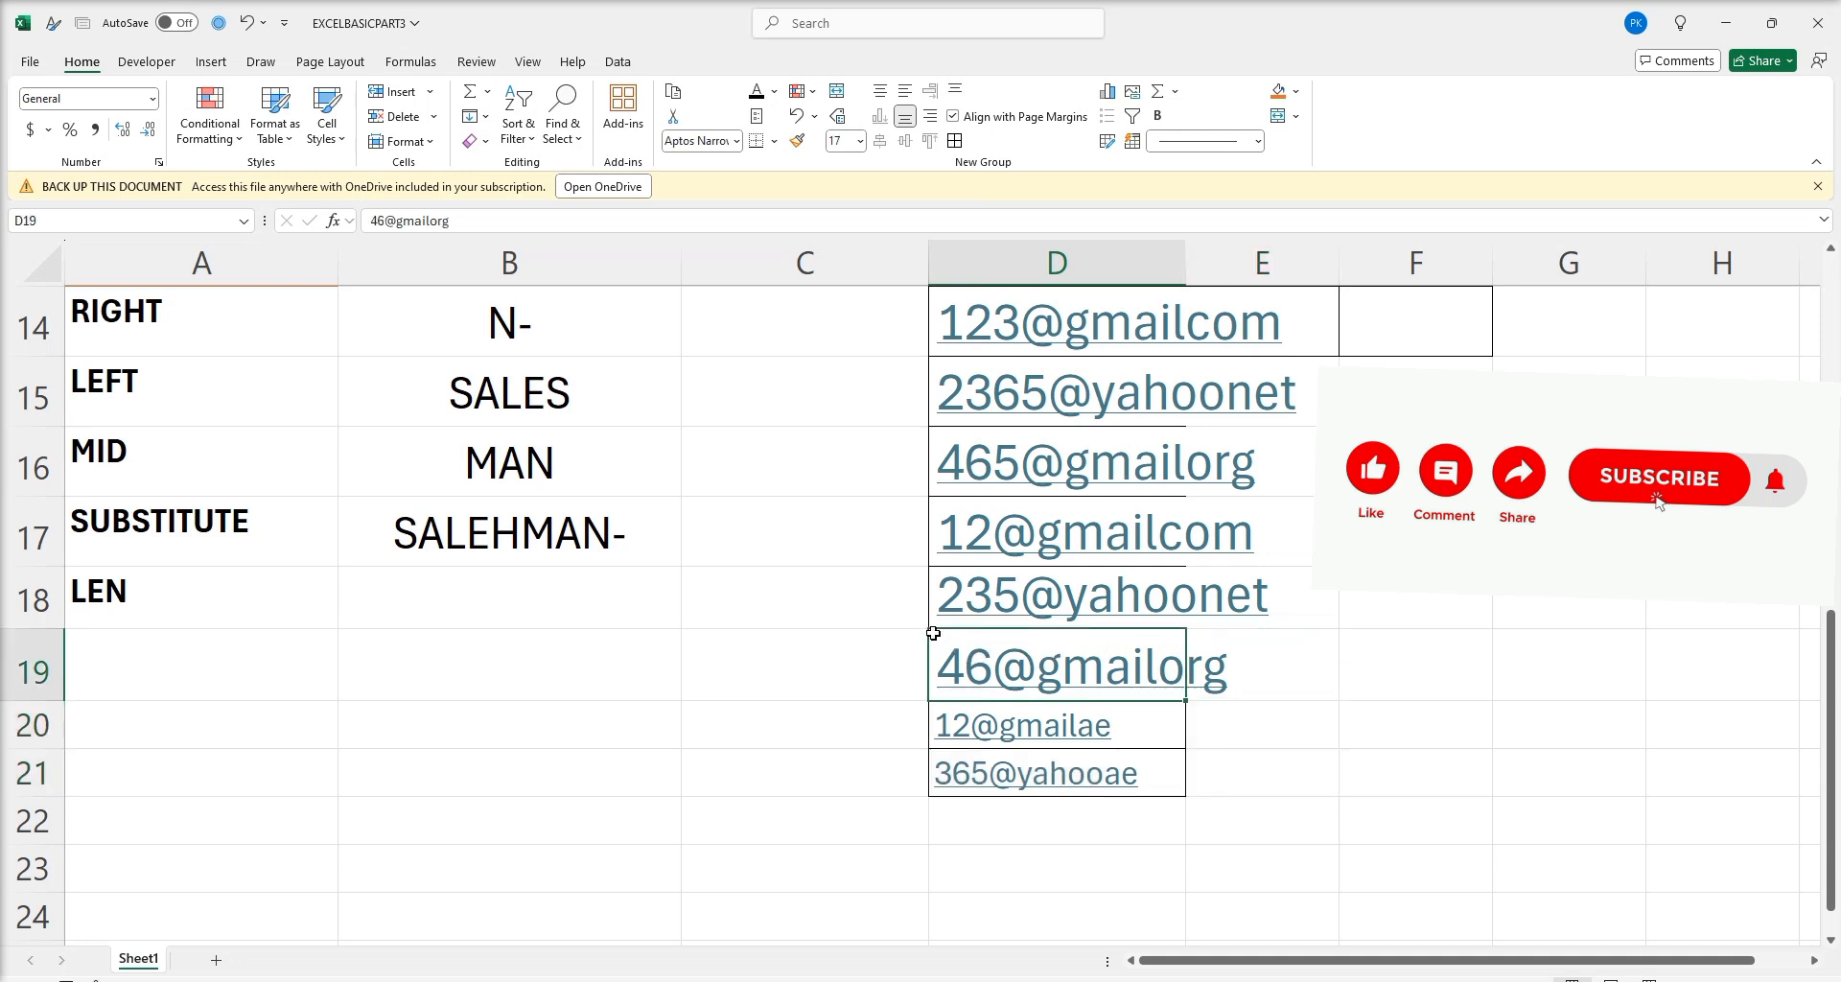
click(797, 141)
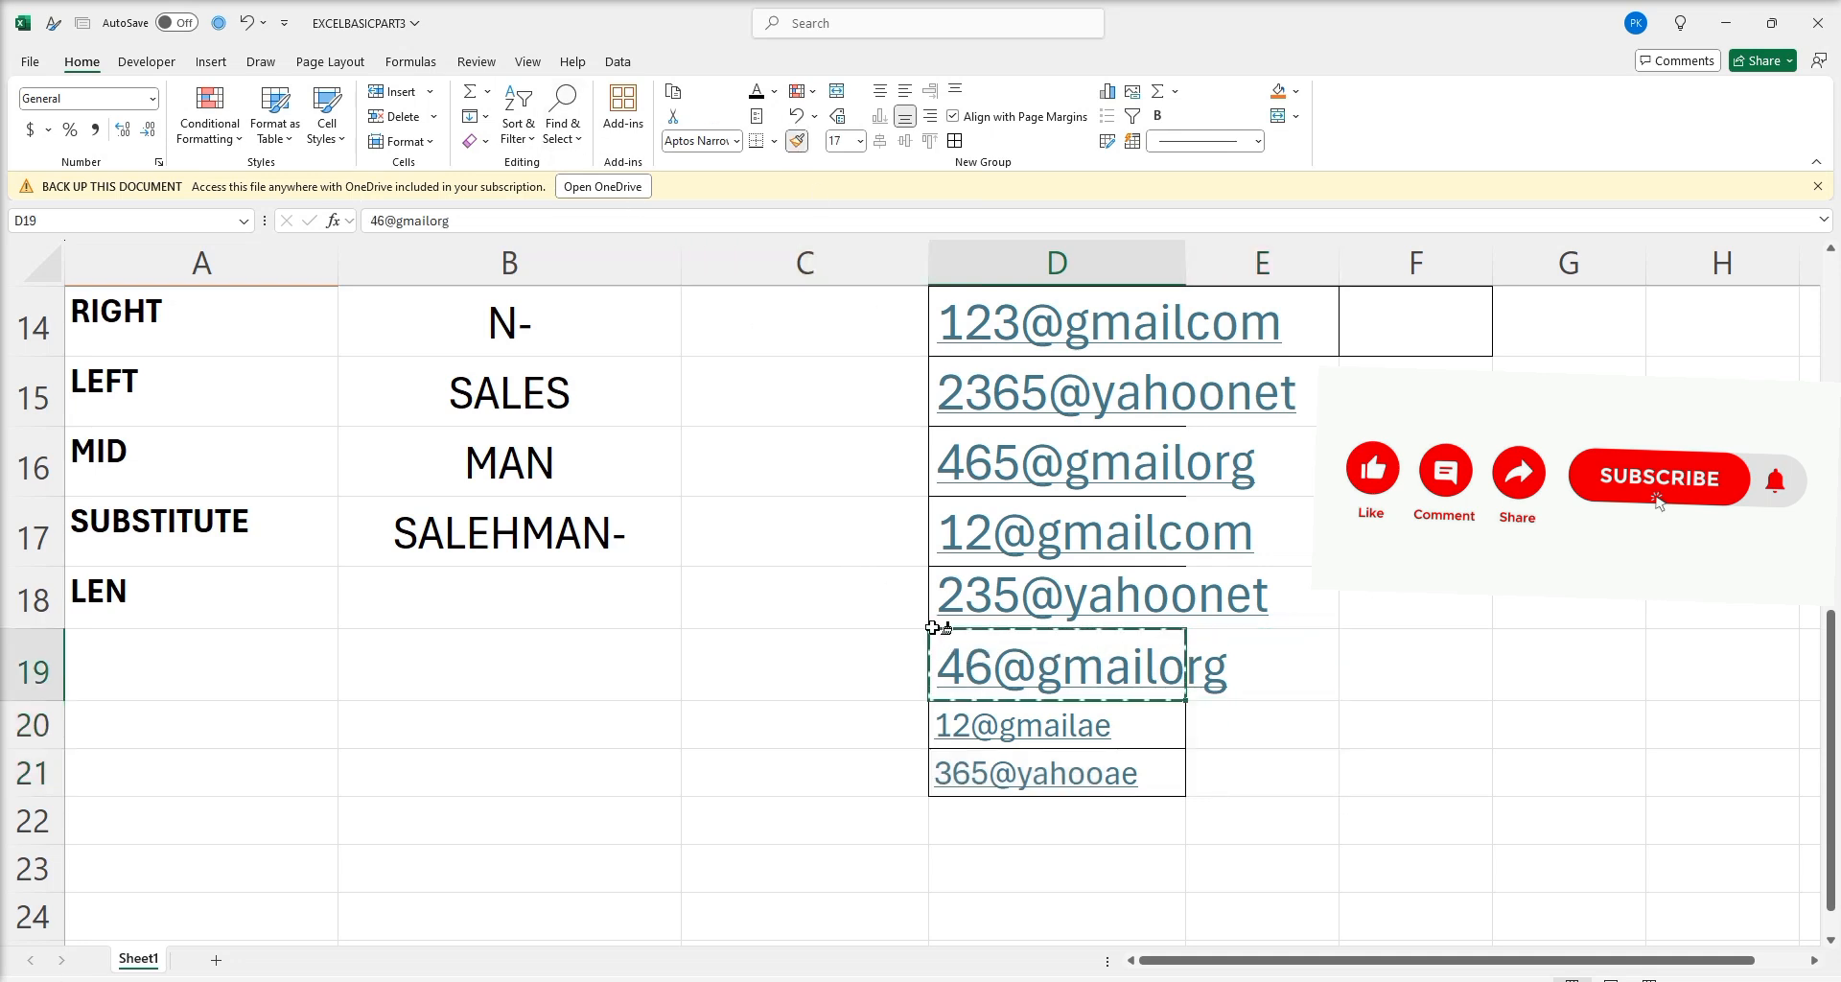
mouse_move(933, 711)
mouse_down()
mouse_move(1180, 748)
mouse_move(1213, 794)
mouse_up()
click(1525, 775)
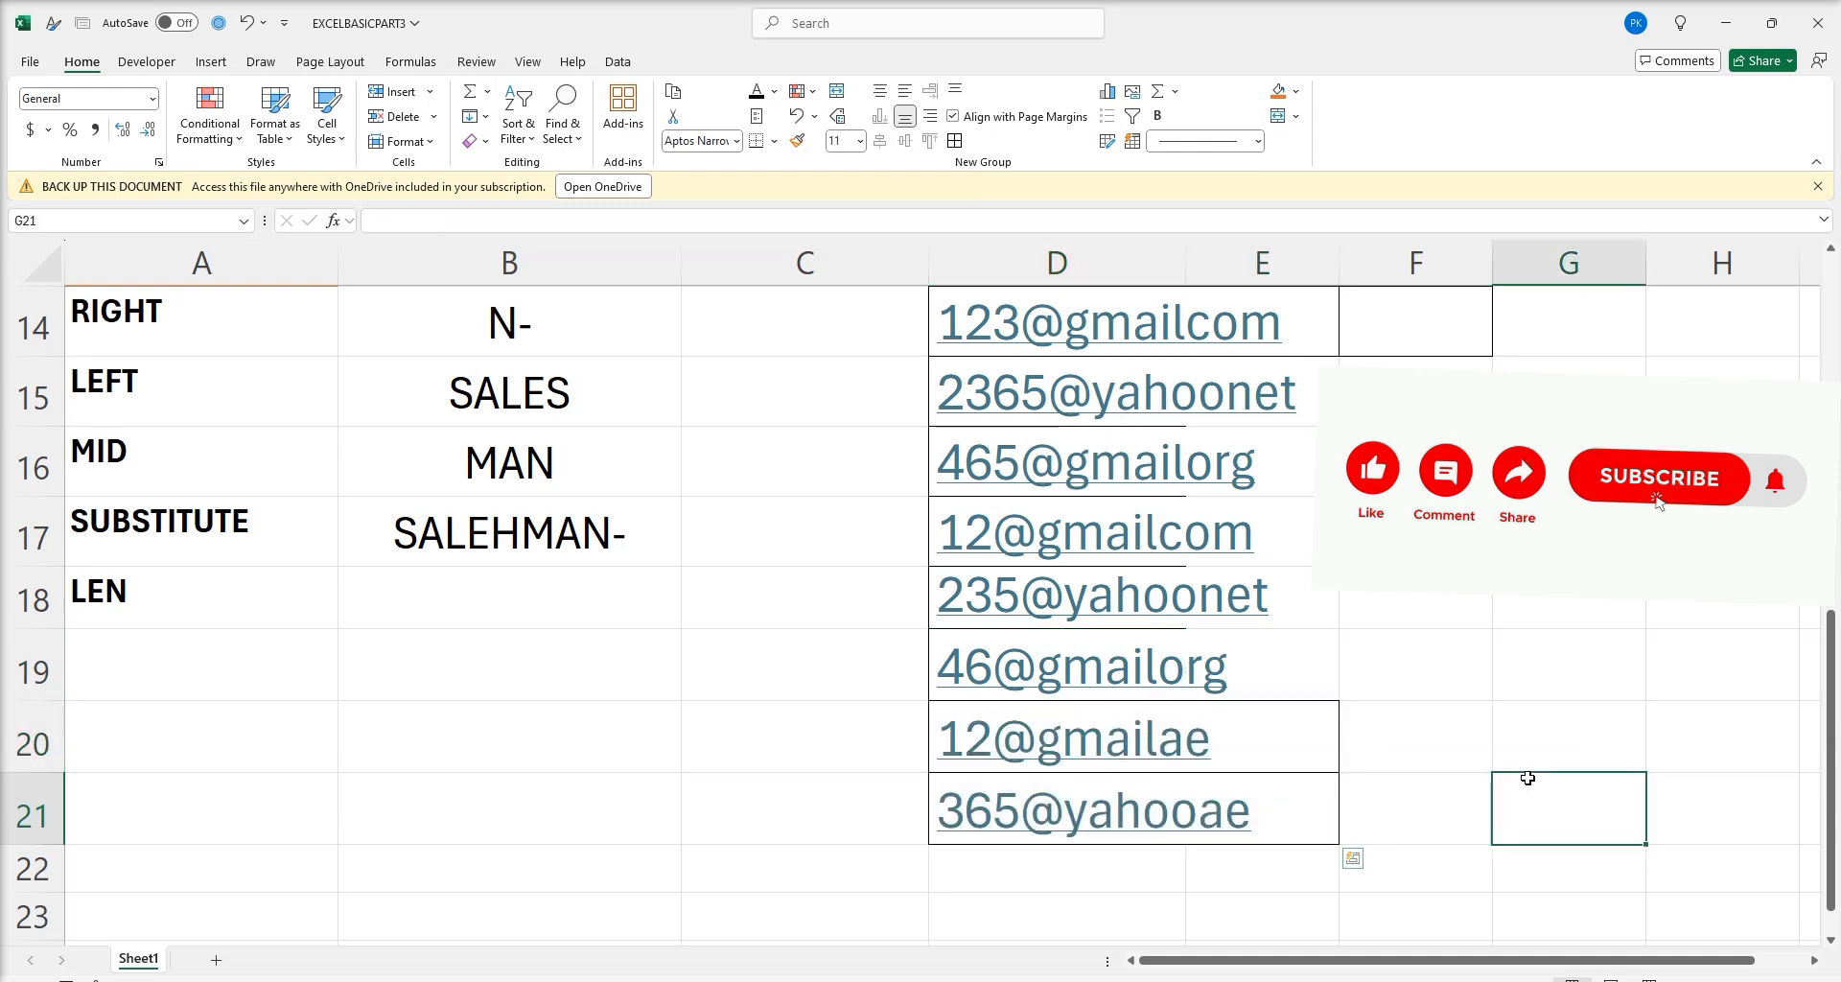
scroll(1434, 670, up, 3)
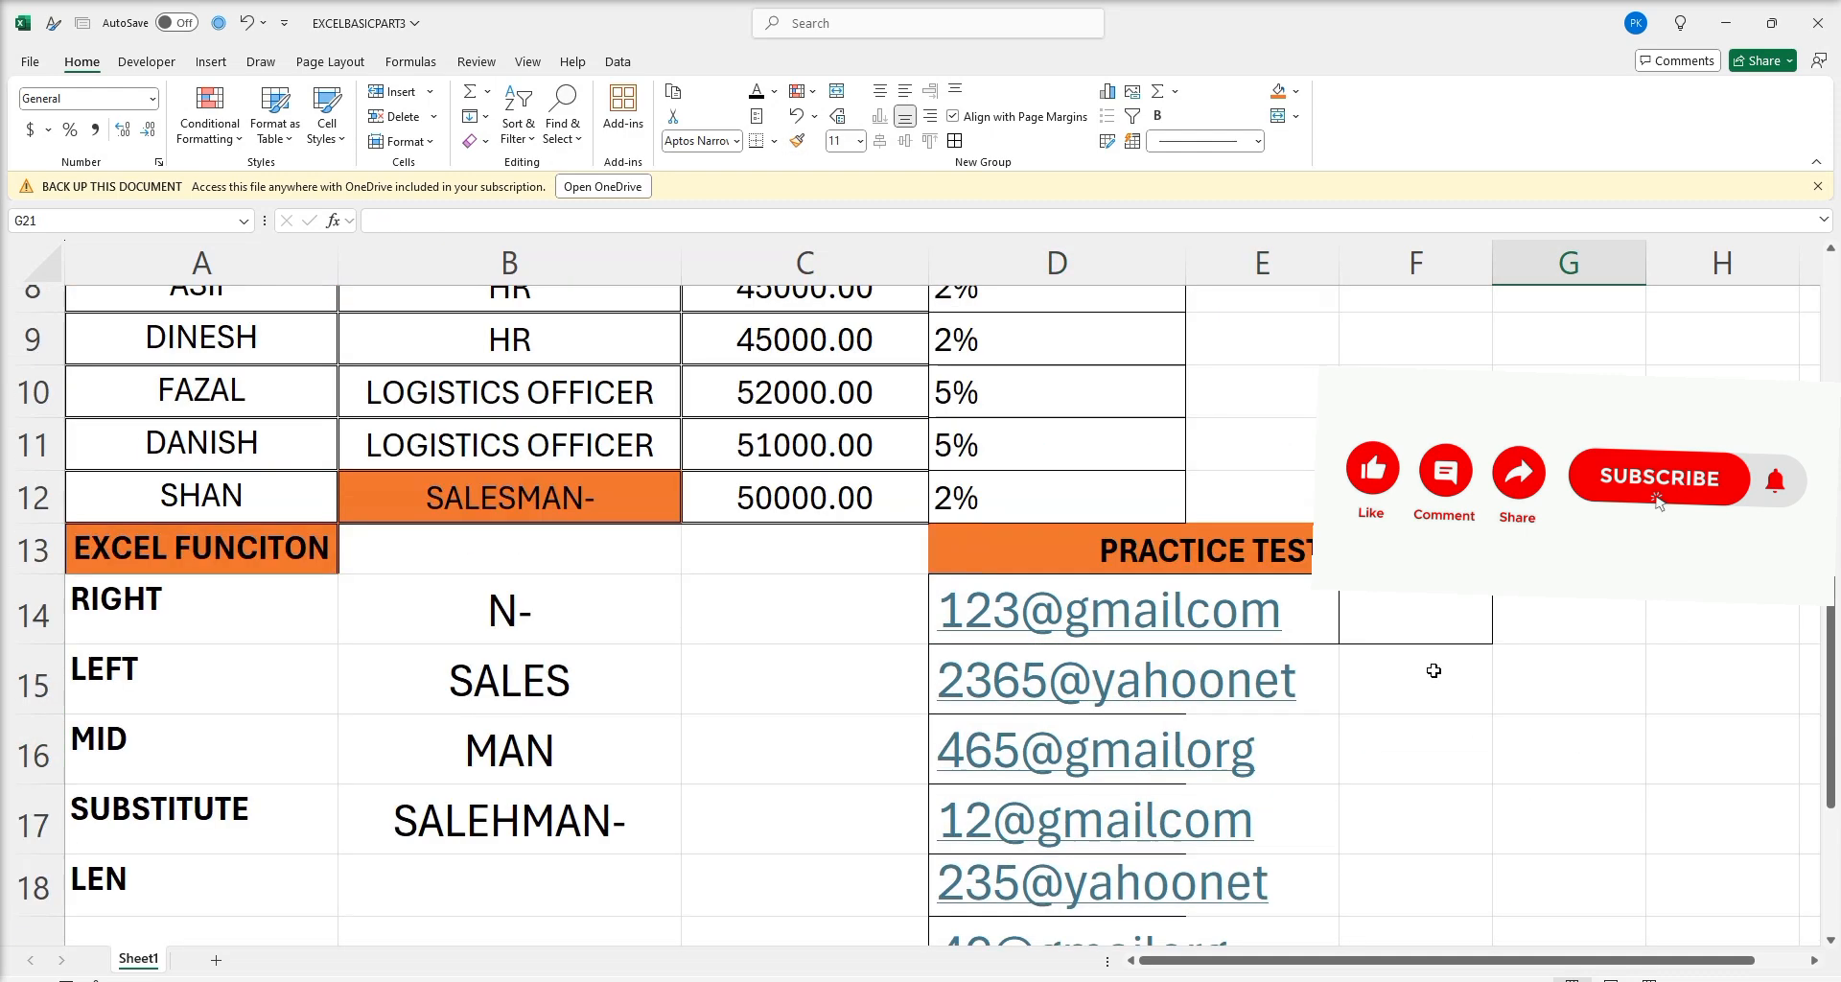
scroll(1432, 664, down, 3)
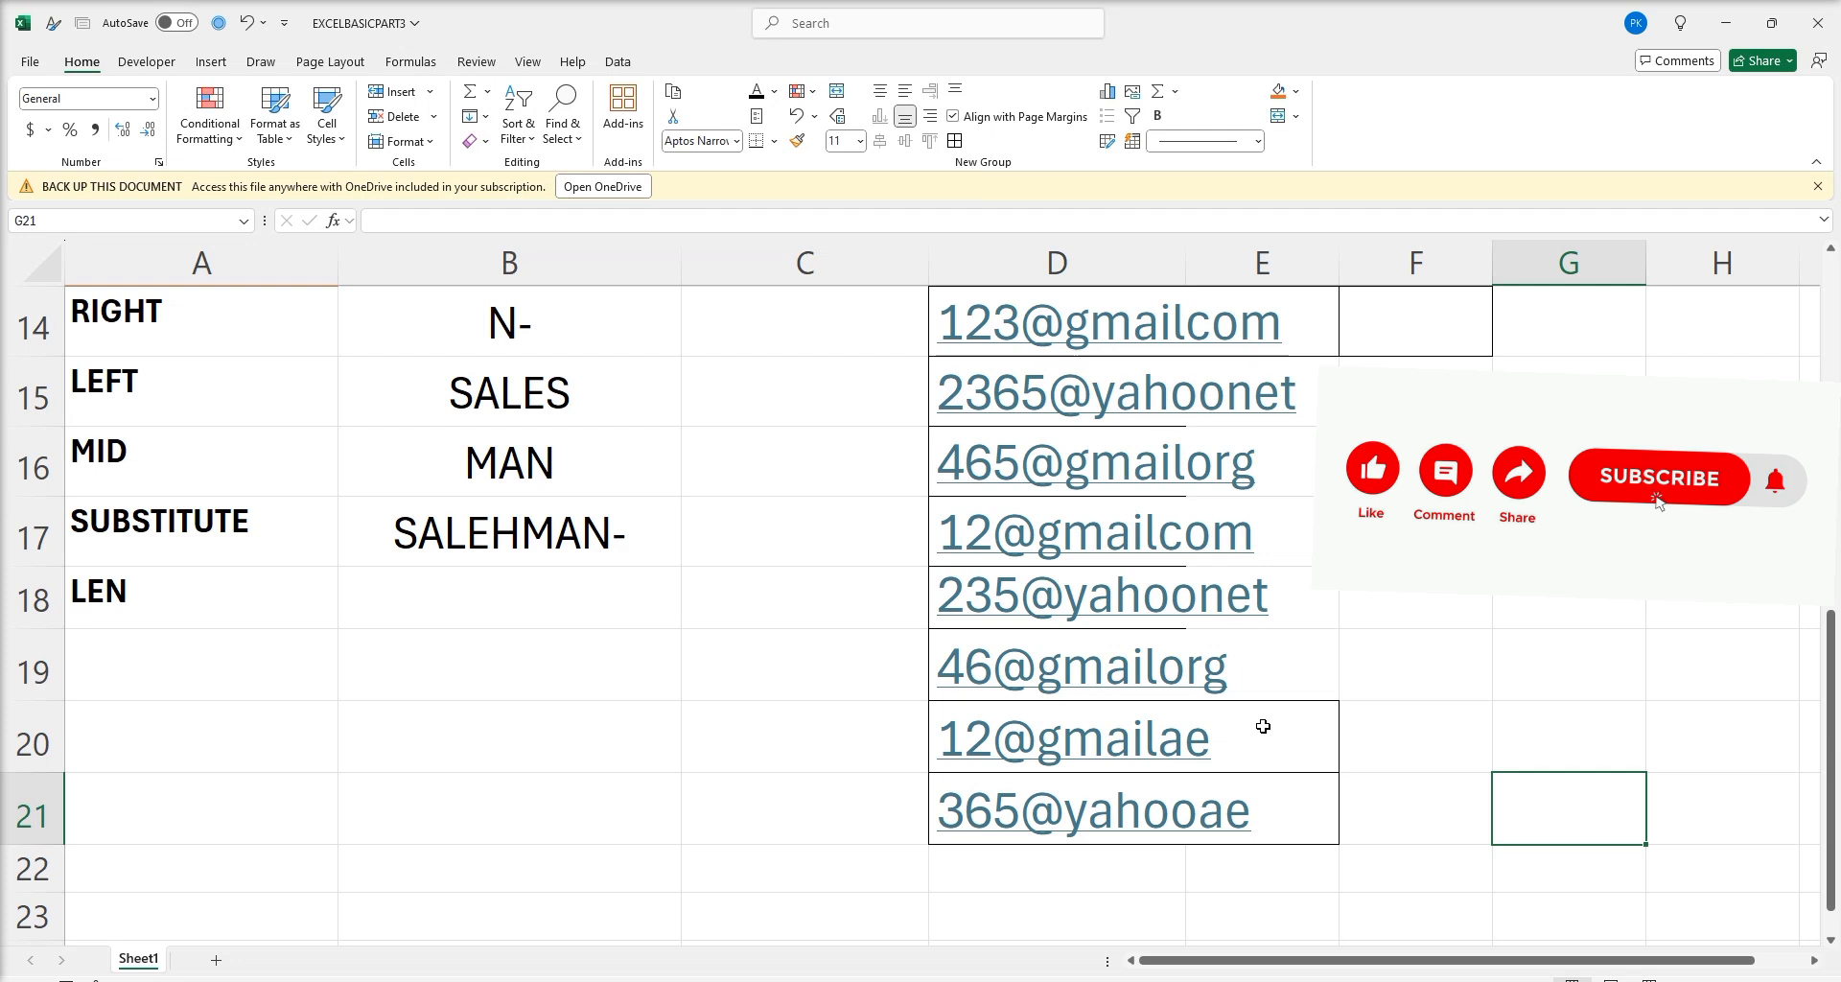
scroll(1264, 726, up, 1)
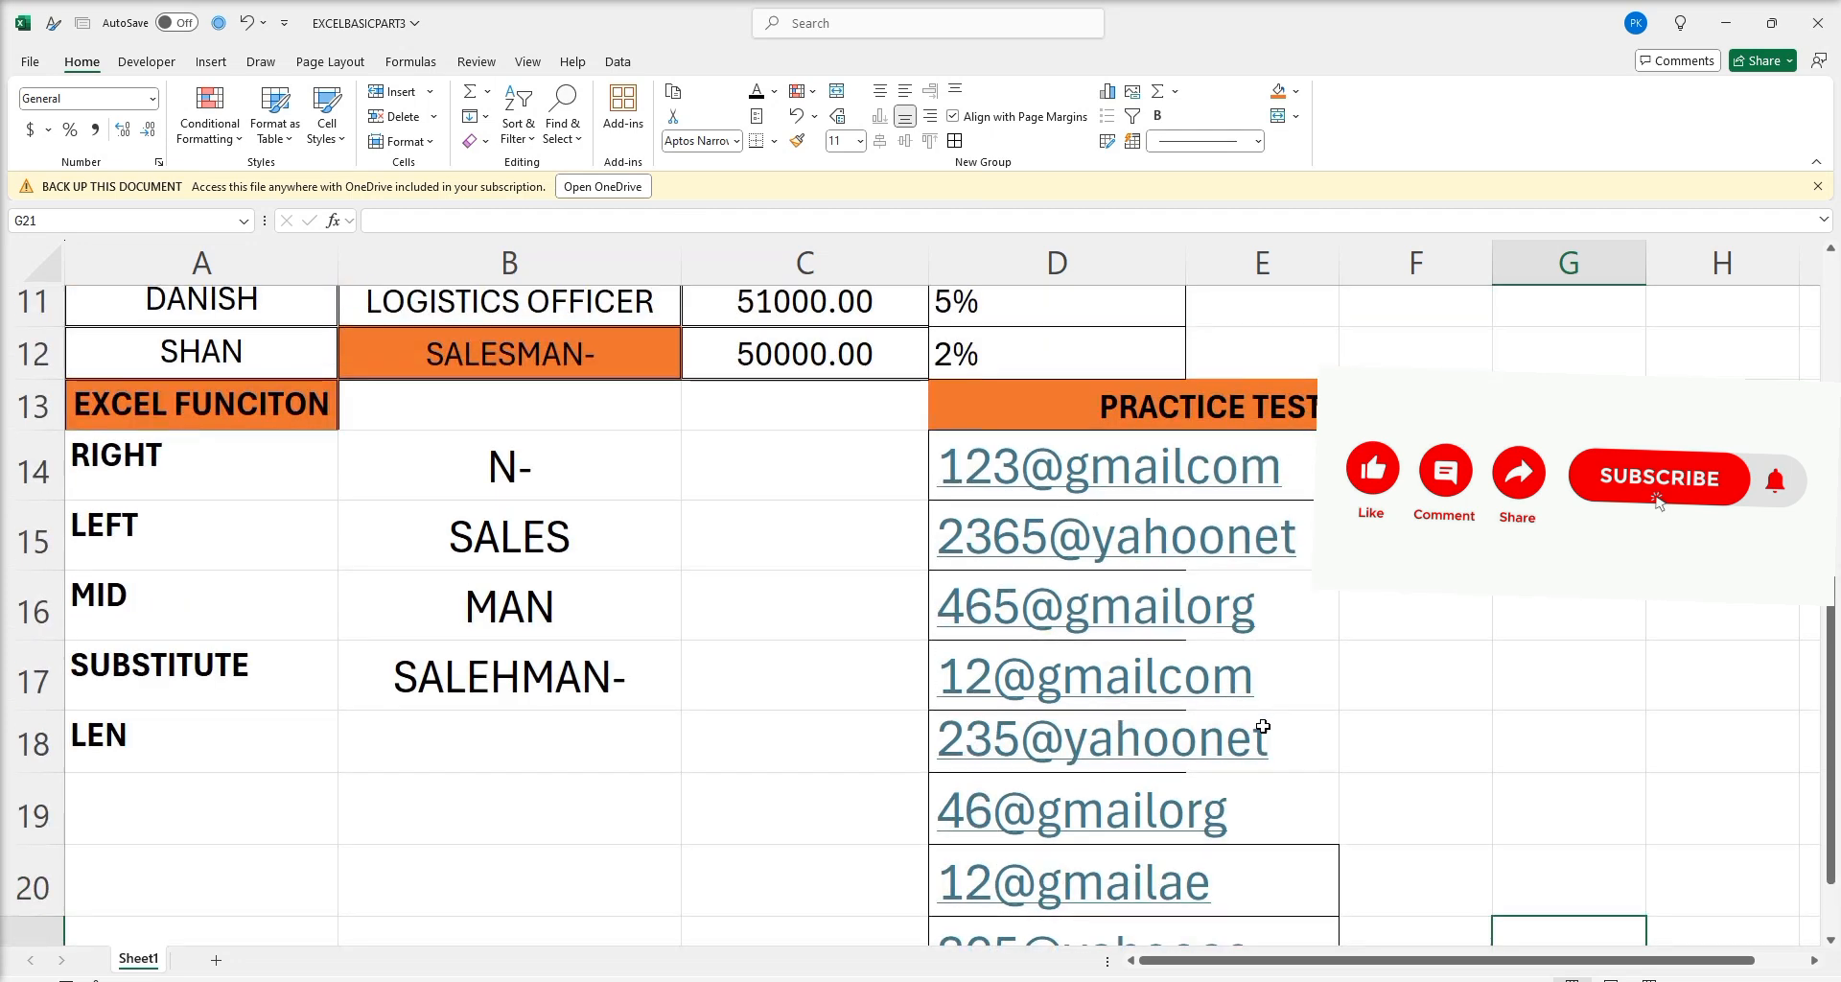
scroll(1263, 726, down, 2)
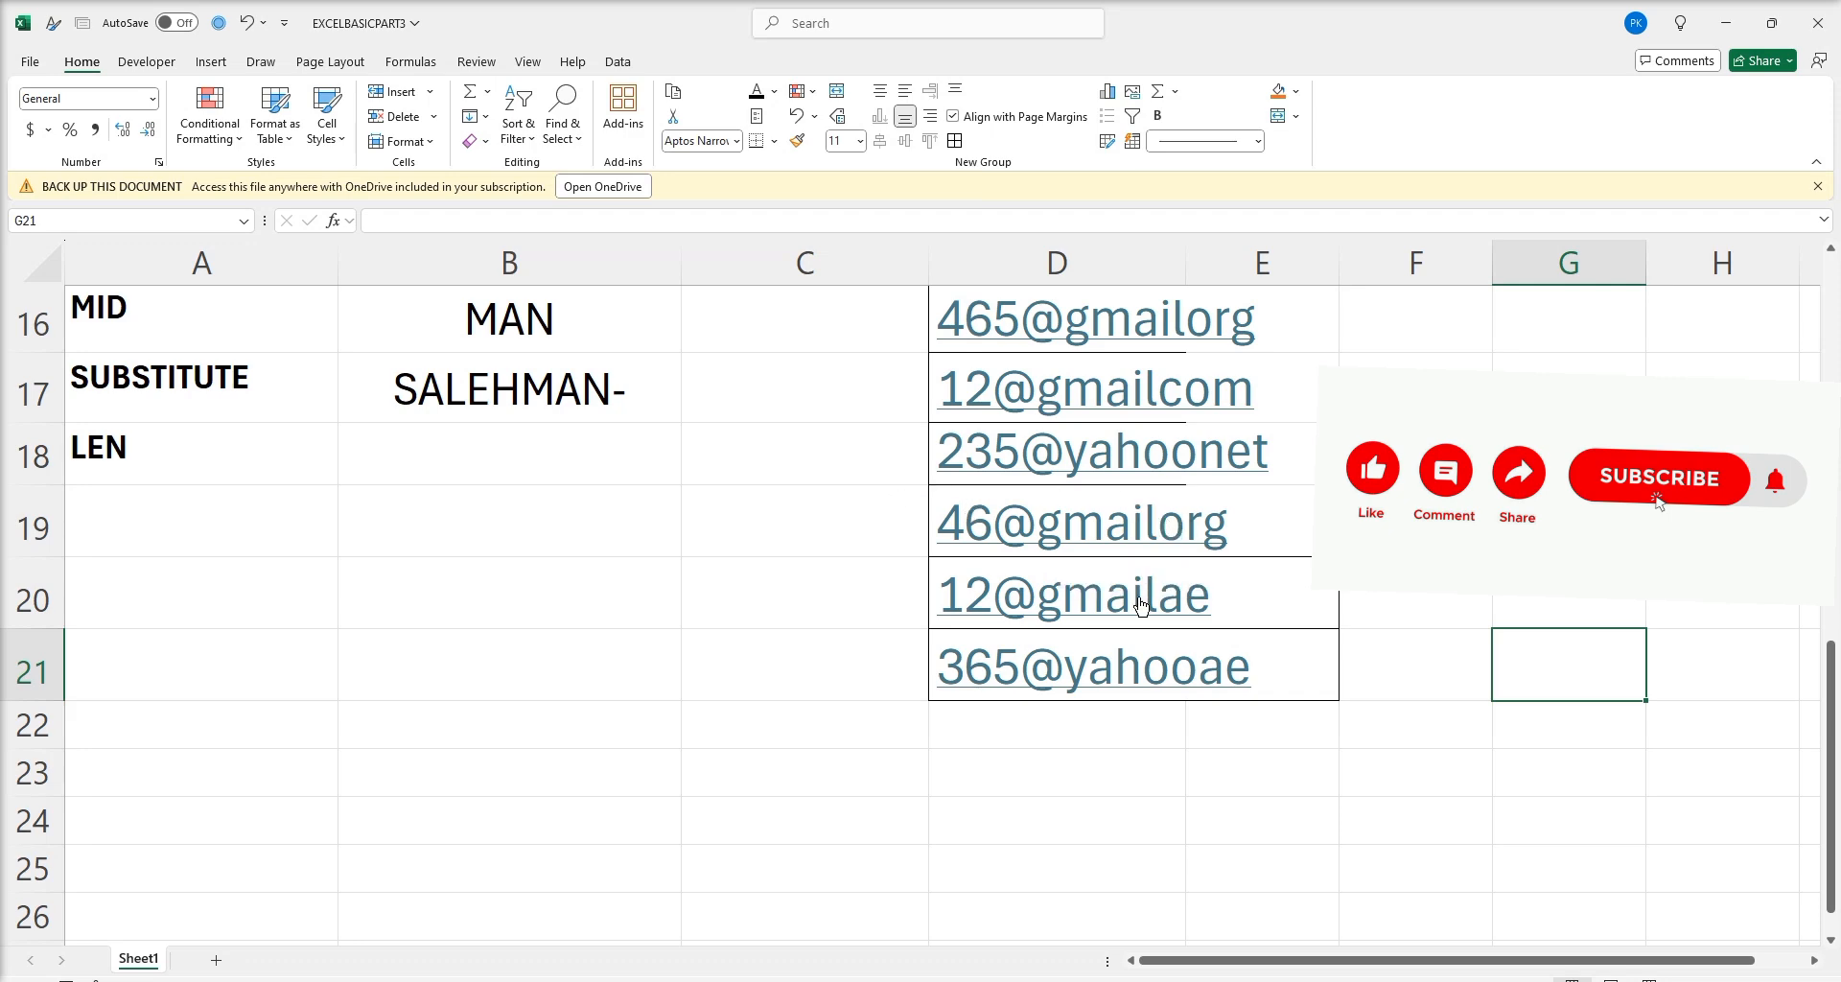
Enter the label "hints" in cell B20, below the Excel function list.
scroll(614, 454, up, 2)
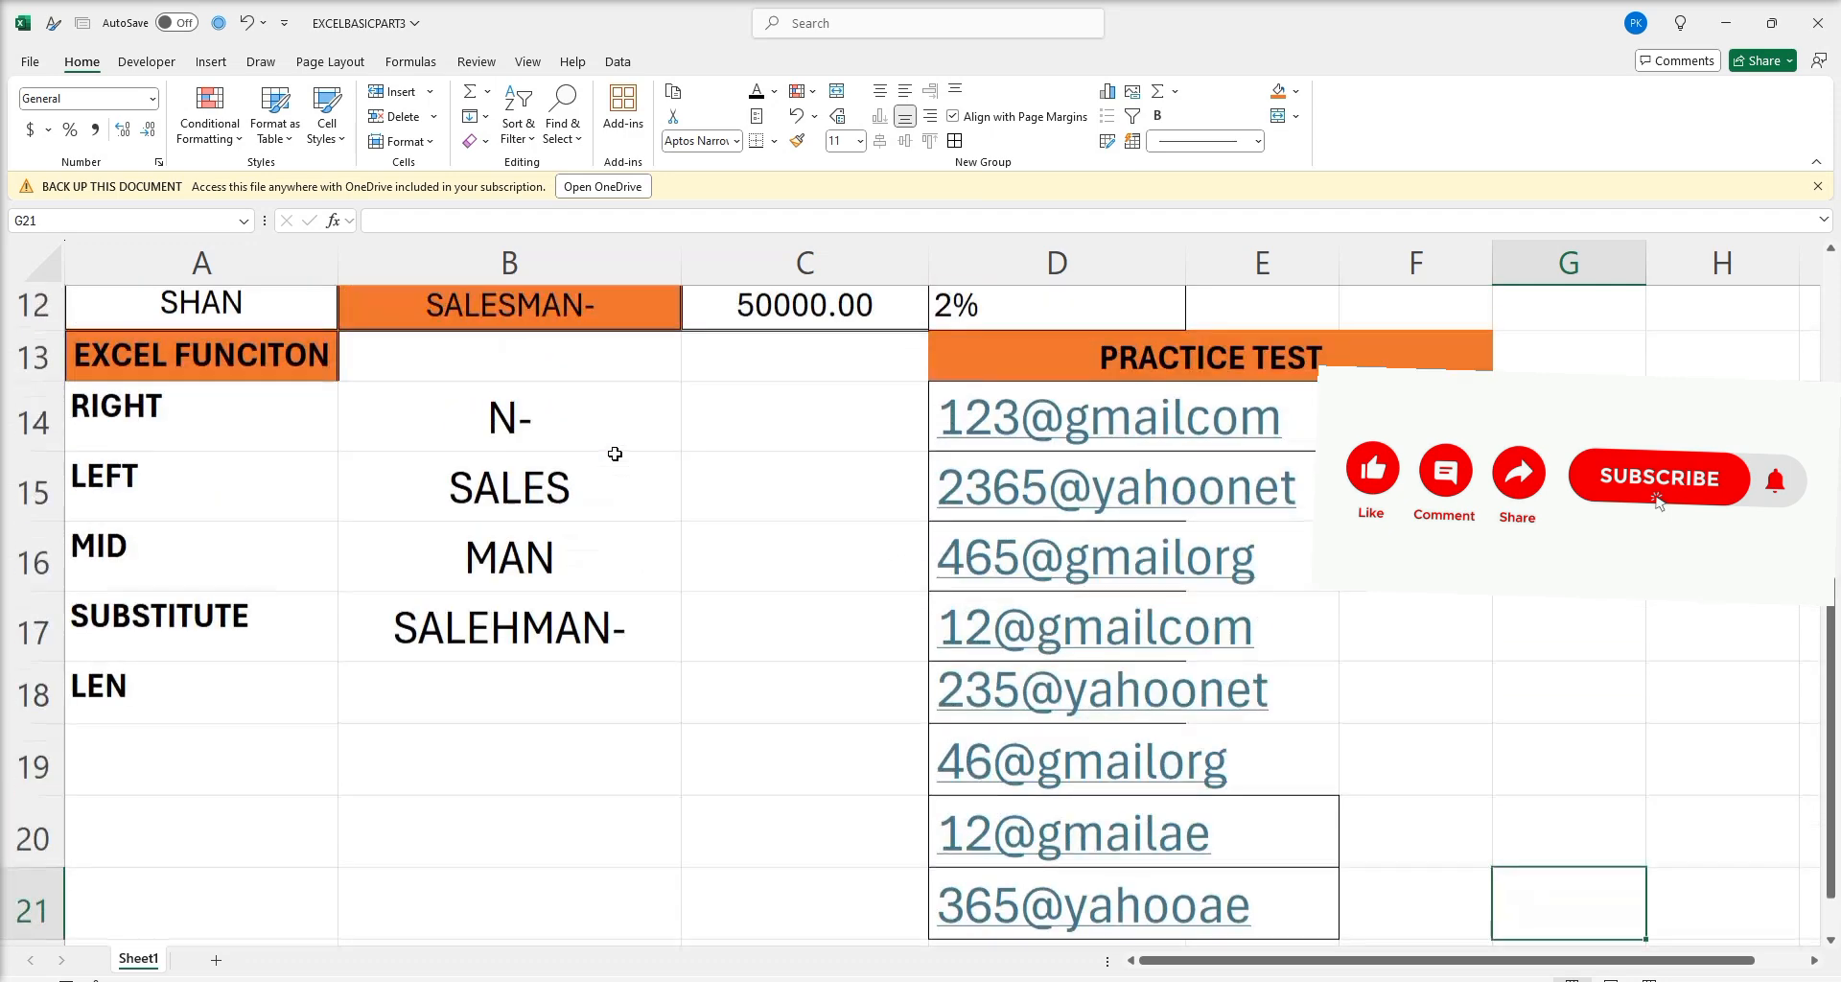
click(393, 882)
text(hin)
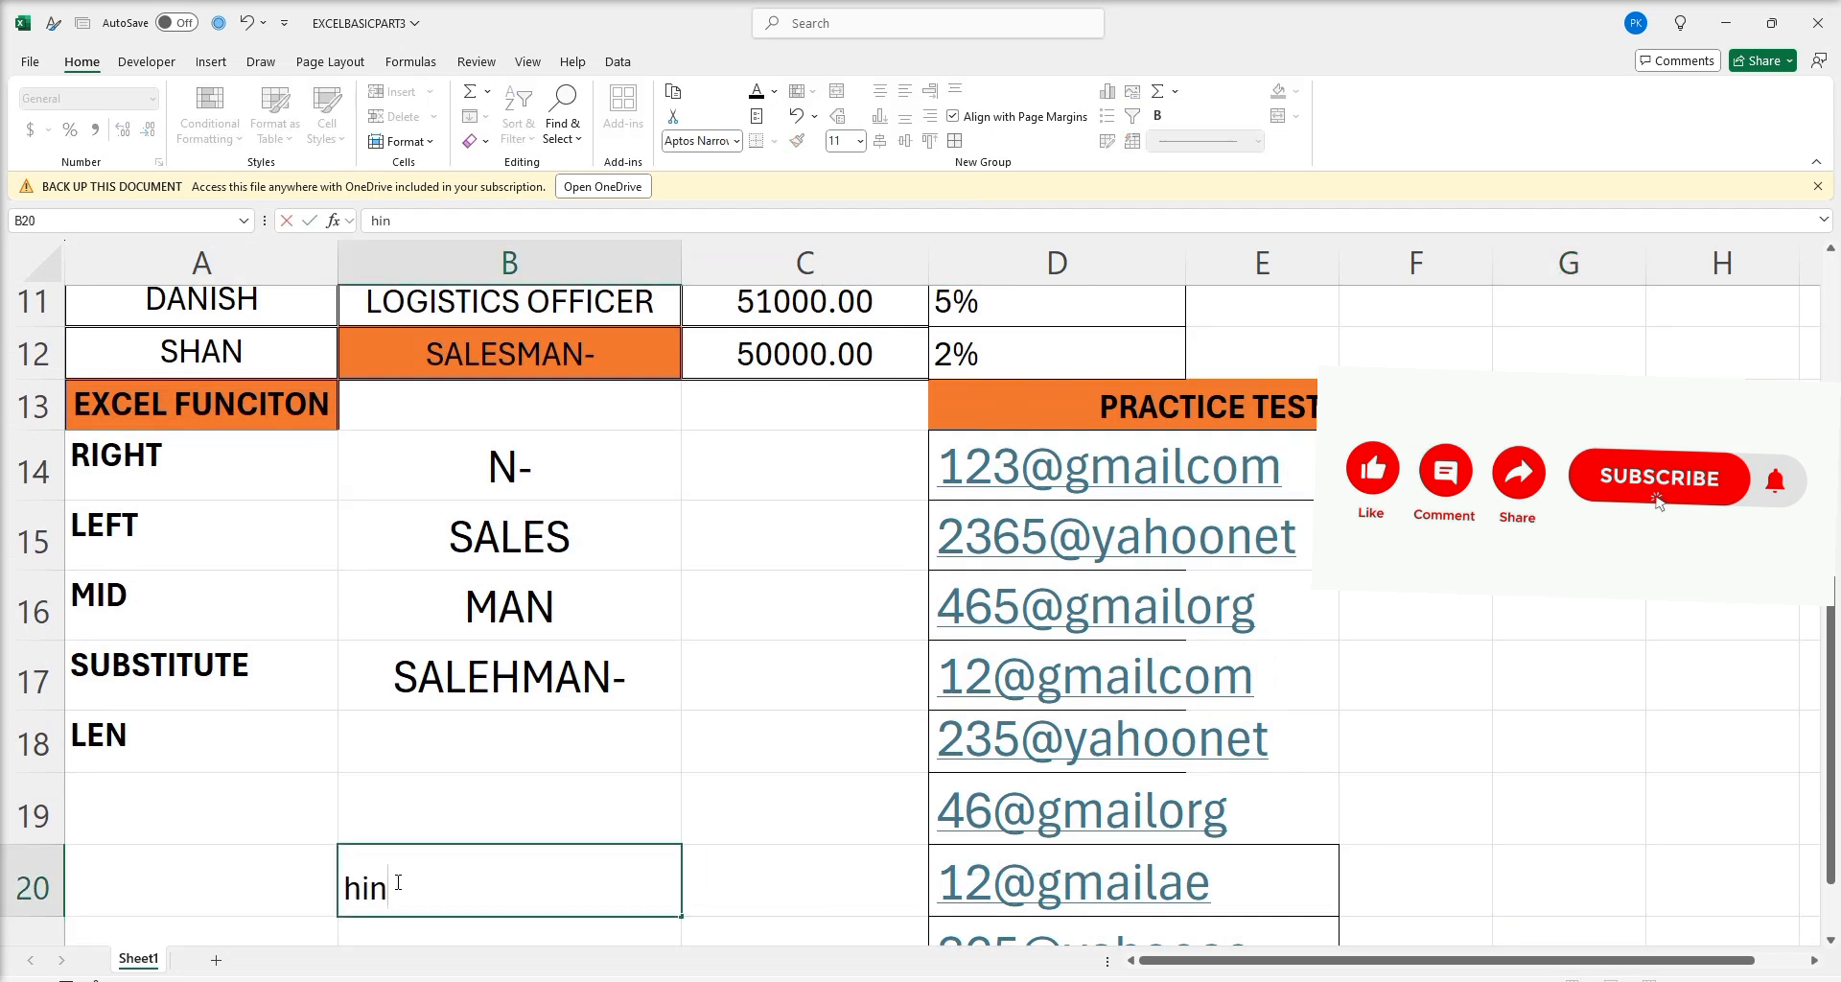
text(ts)
key(BackSpace)
text(ts)
key(Return)
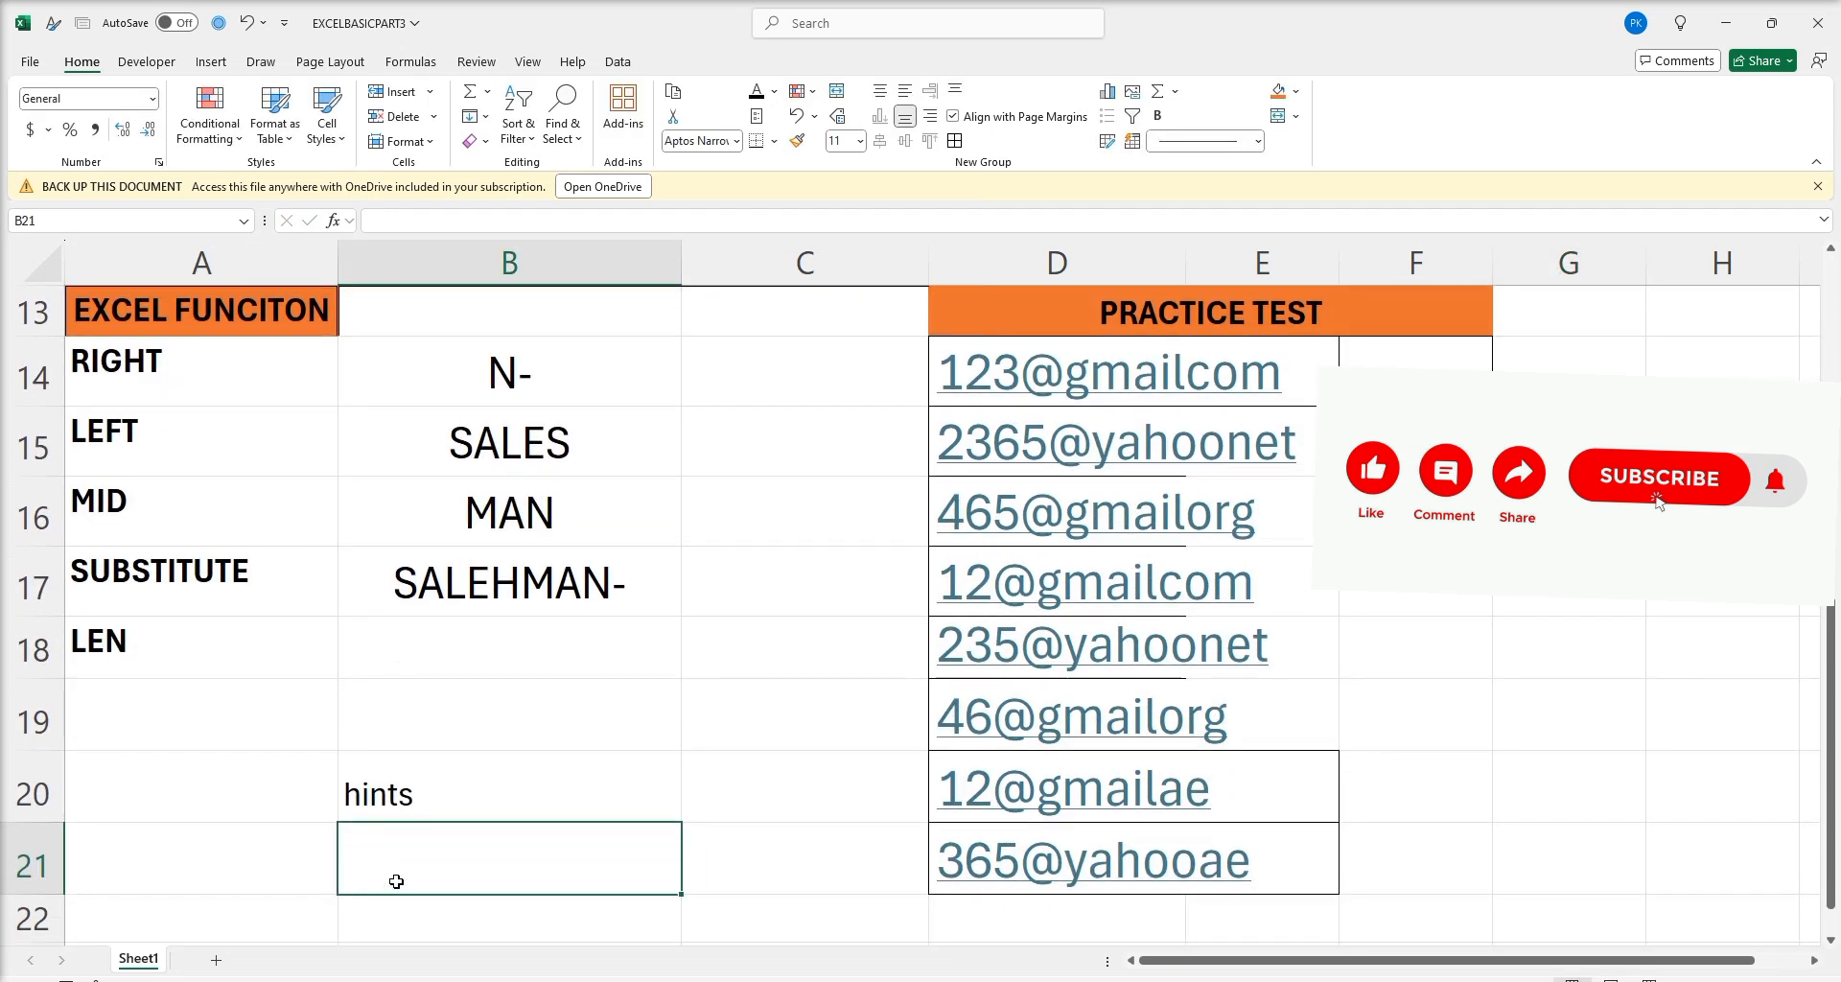
Enter the function hints "if, or, substitute,right" in cell B21, directly under the hints label.
text(i)
key(BackSpace)
text(s)
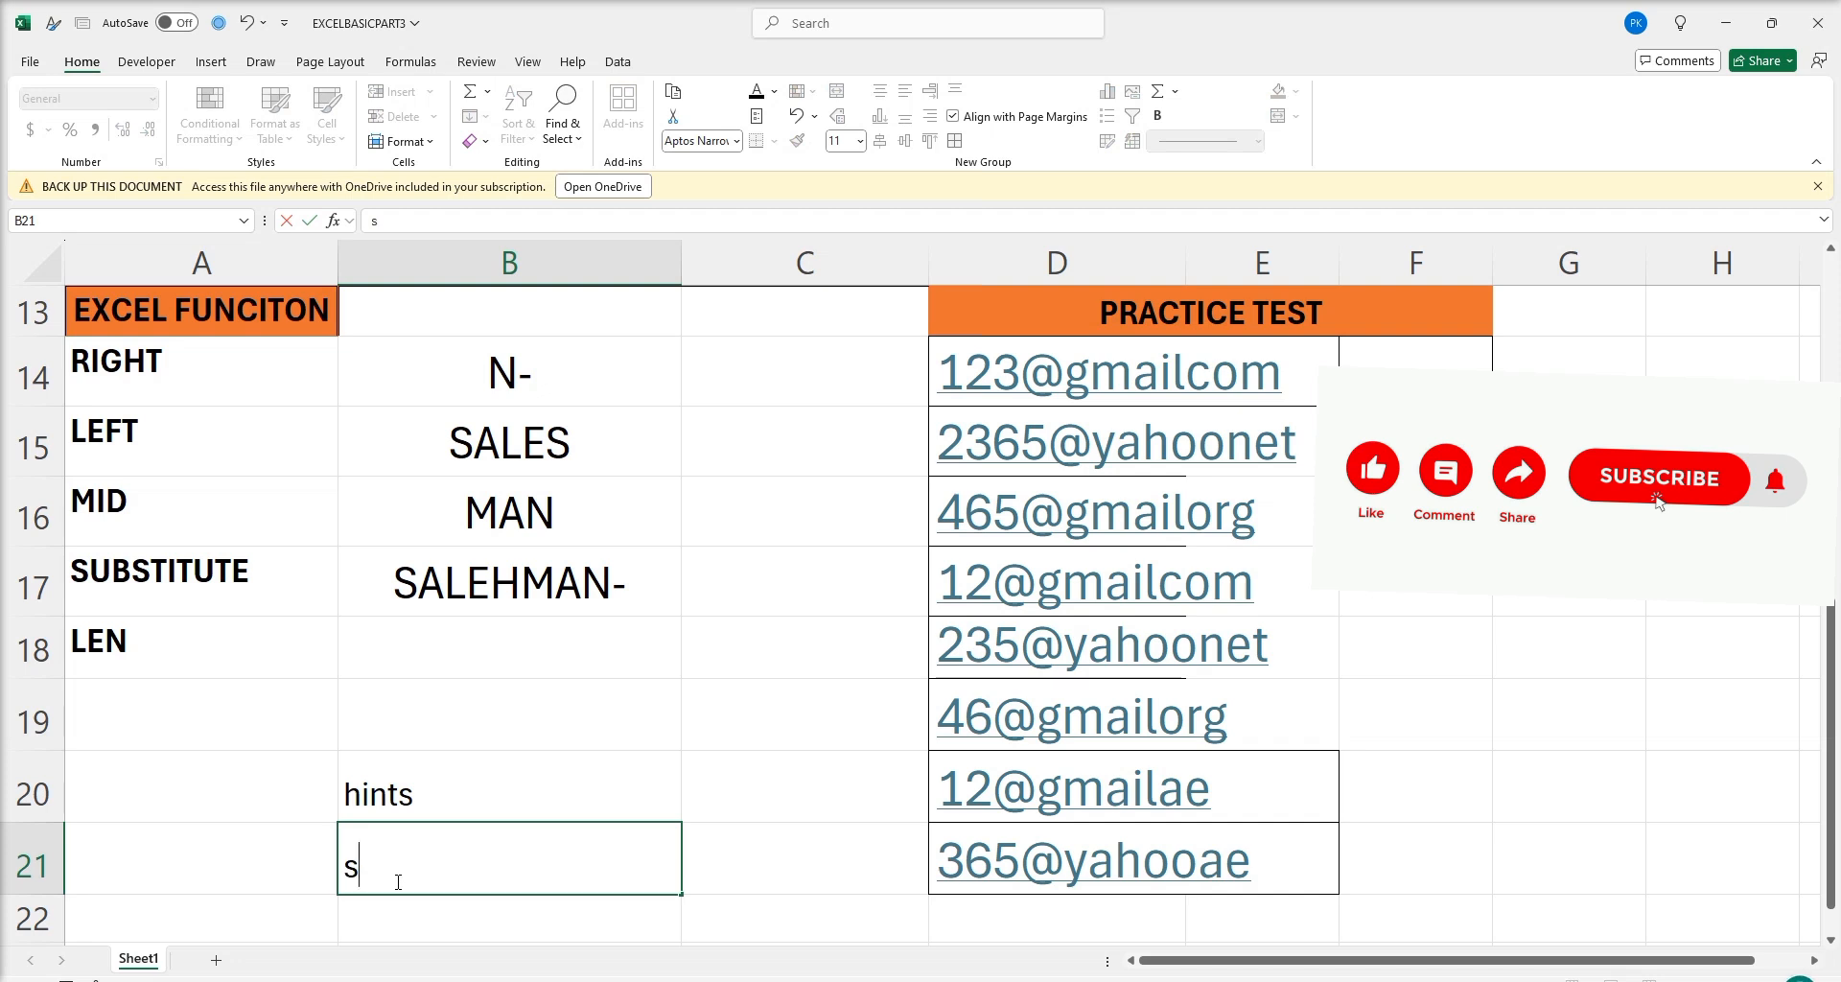
key(BackSpace)
text(if, or, substiture)
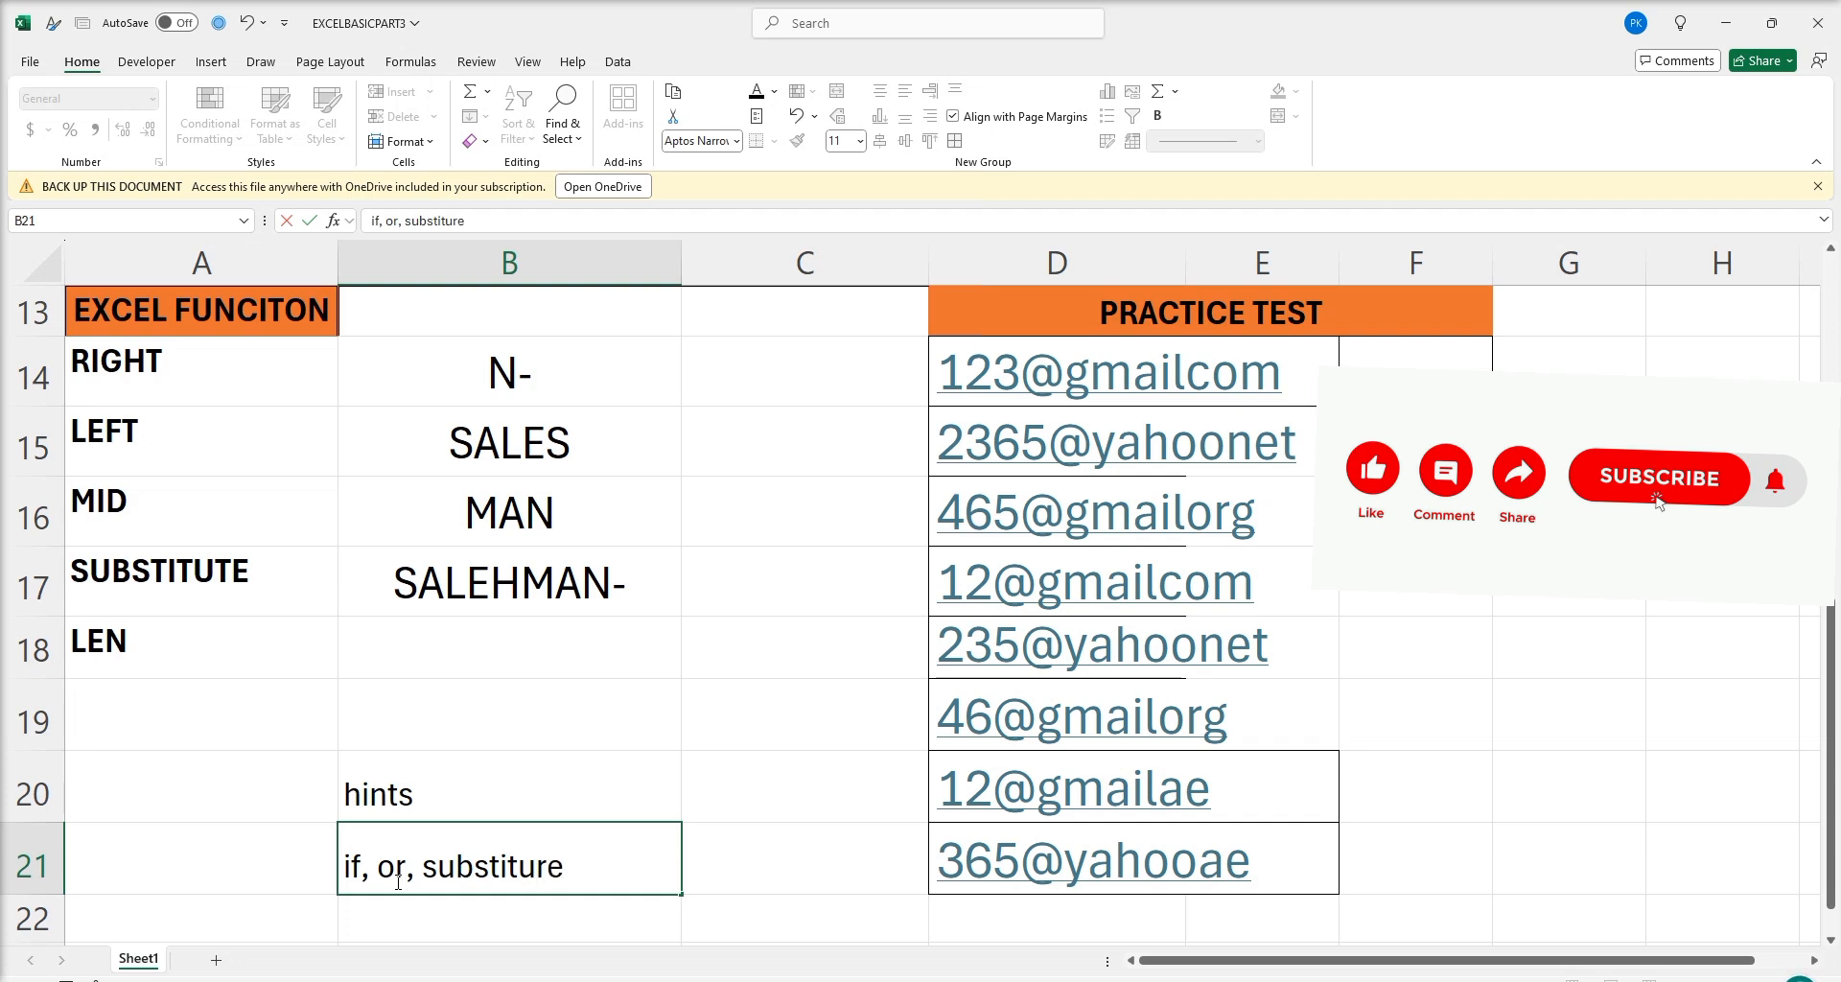
key(BackSpace)
key(BackSpace)
text(te,right)
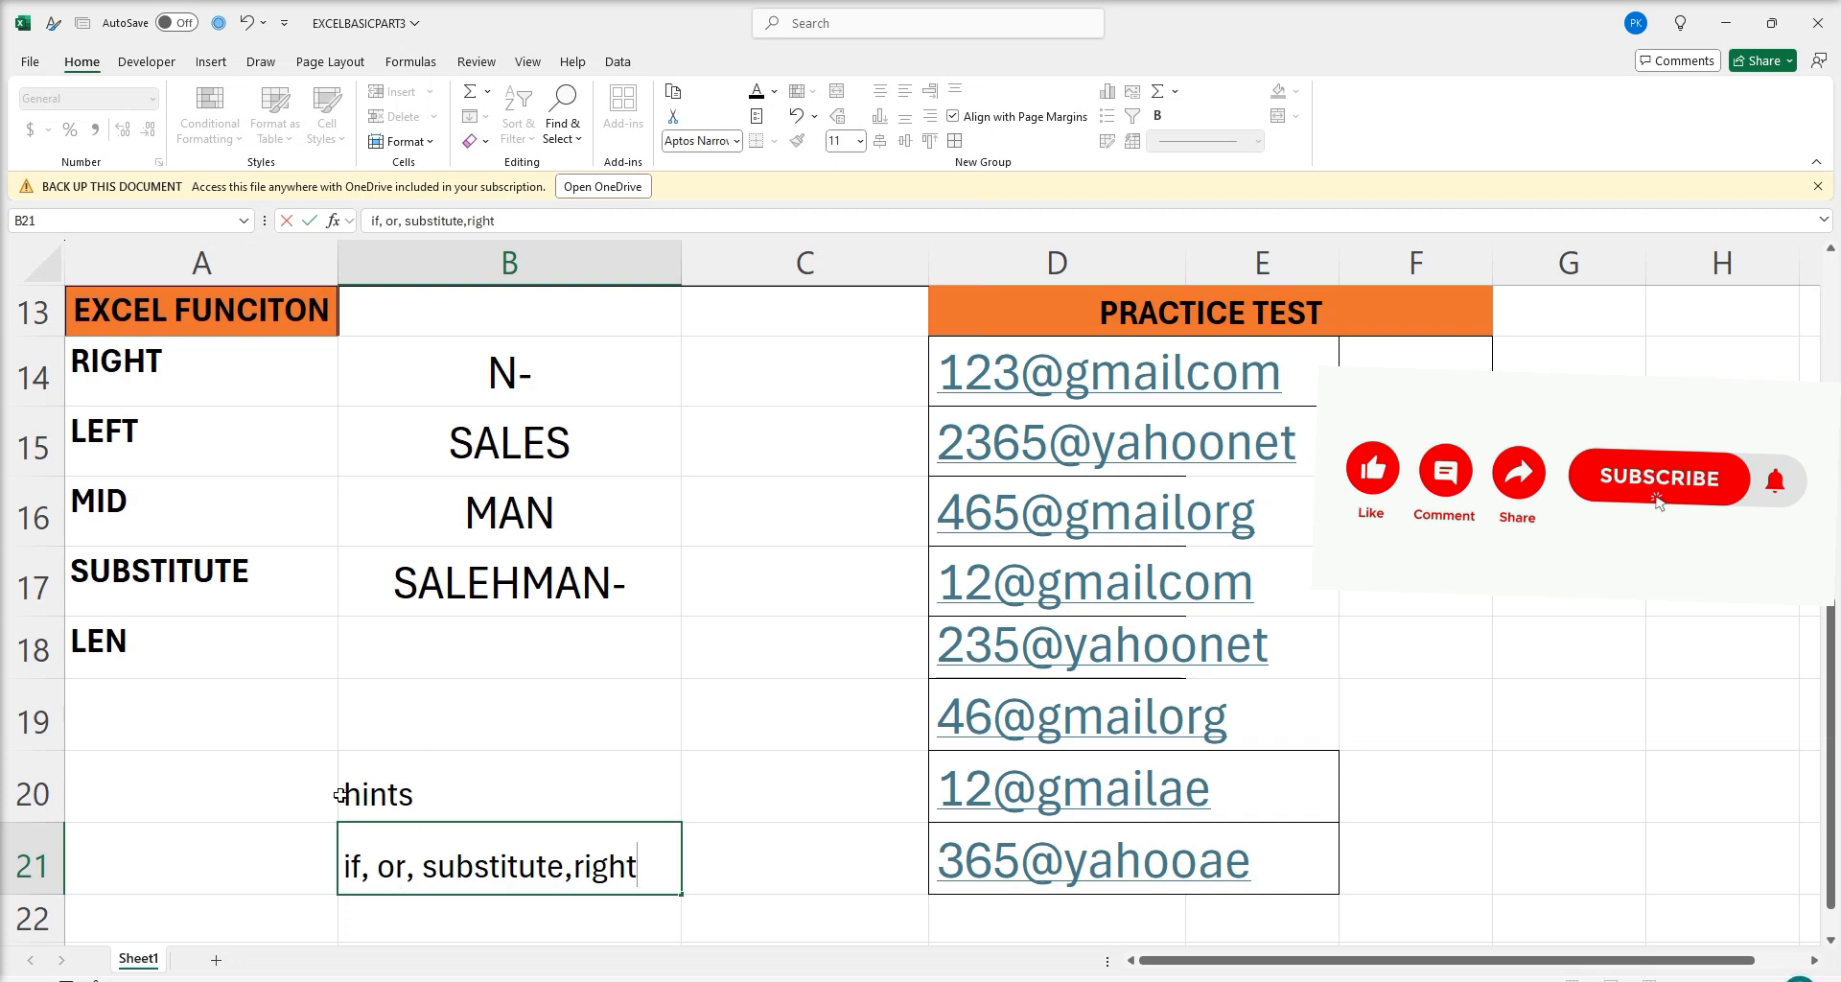
click(1546, 672)
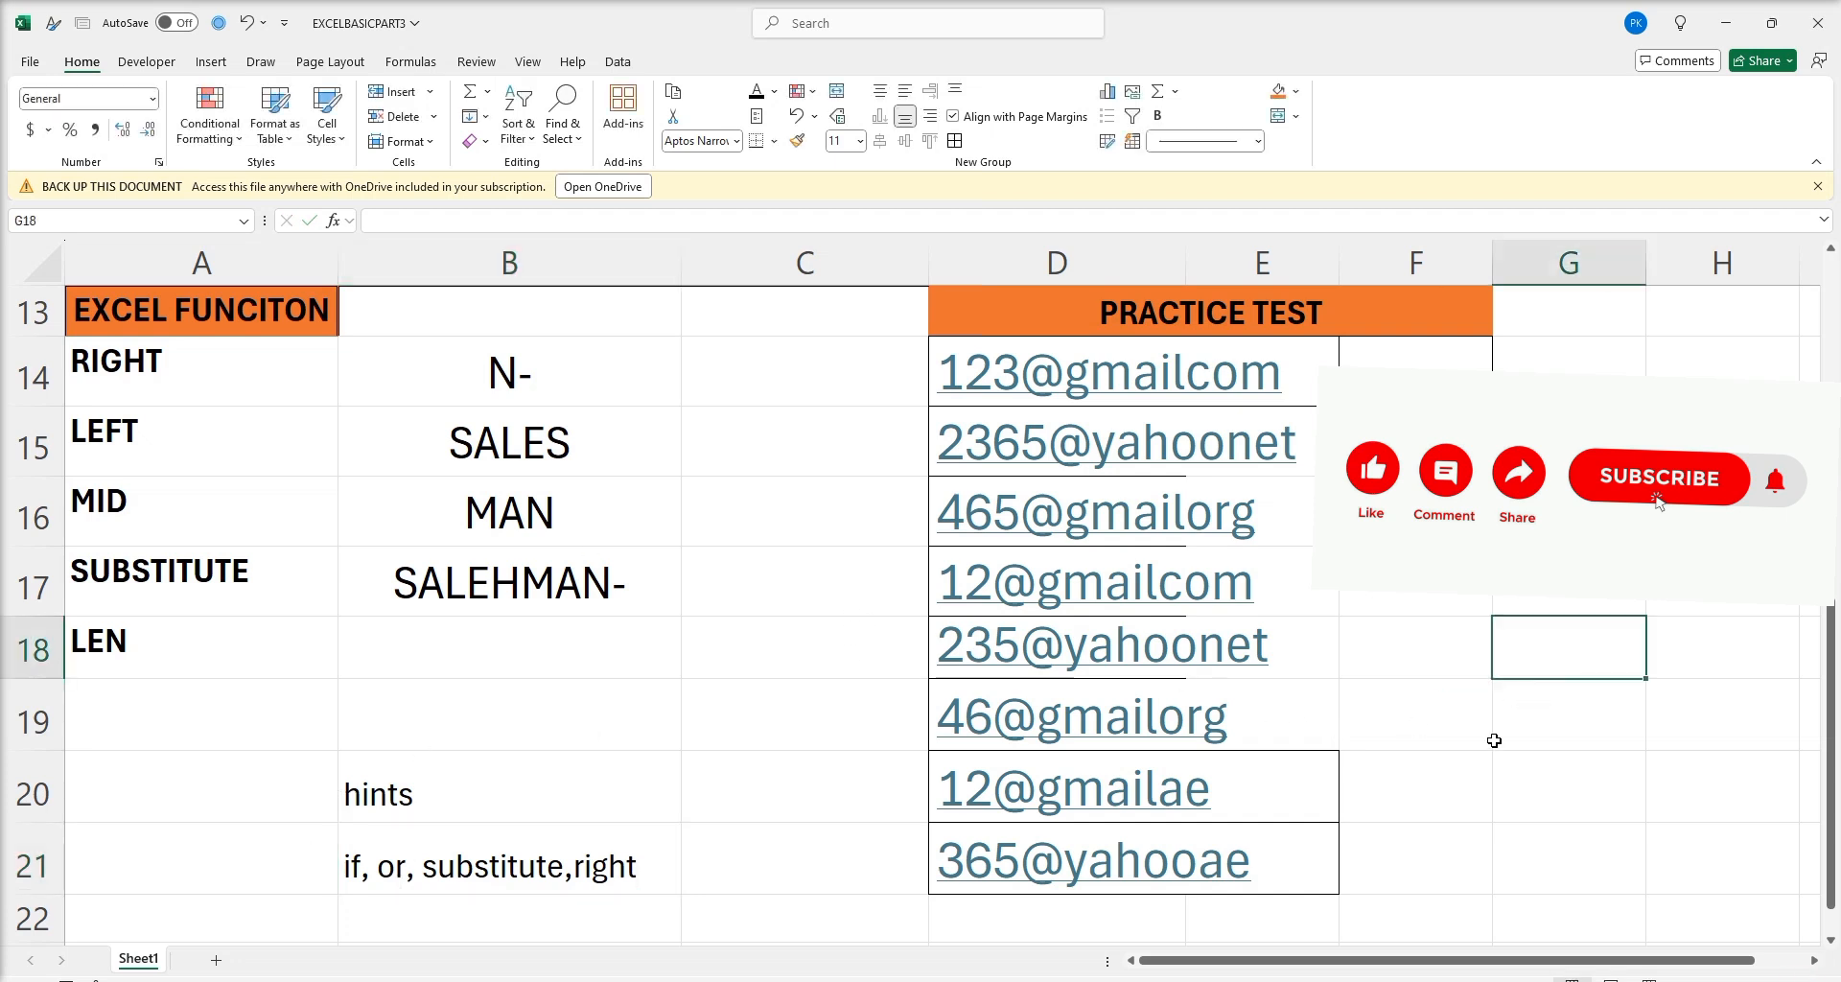